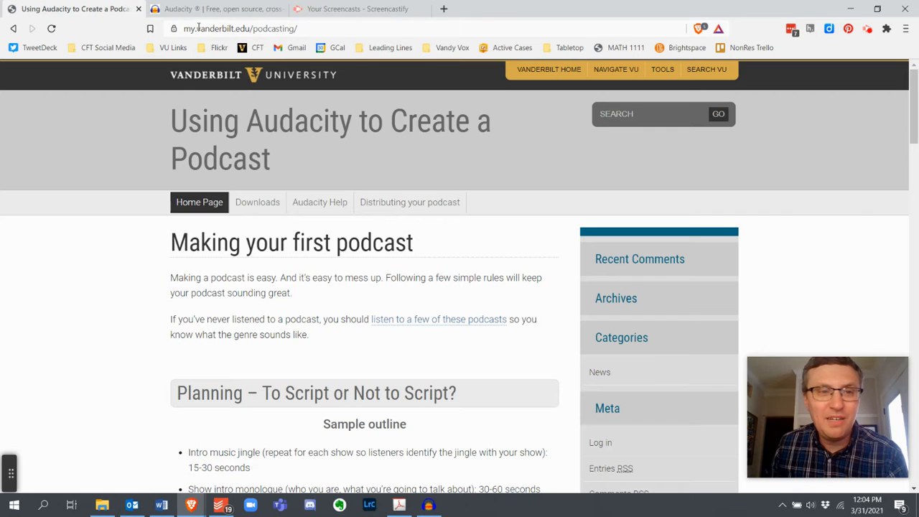
Review the podcasting guide's web address, its sample show outline, and its microphone choices.
{"action": "left_click_drag", "start_coordinate": [187, 27], "coordinate": [316, 29]}
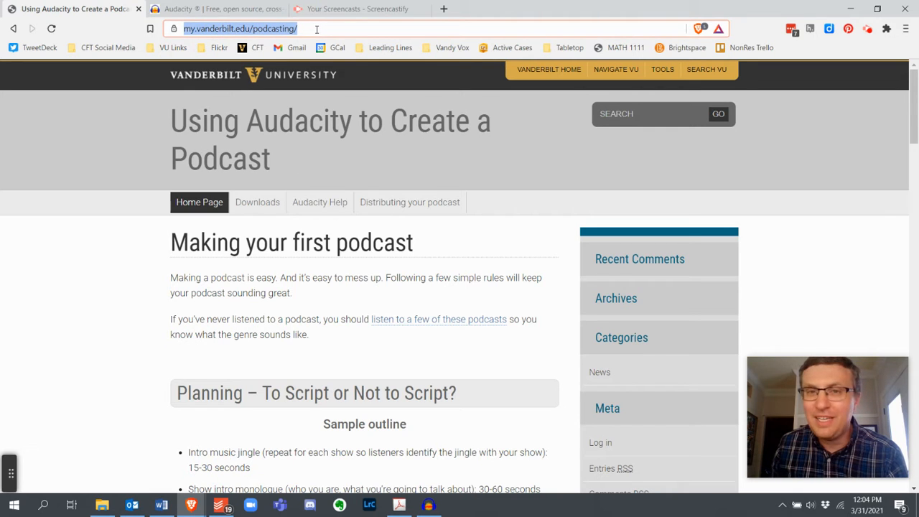
{"action": "left_click", "coordinate": [117, 259]}
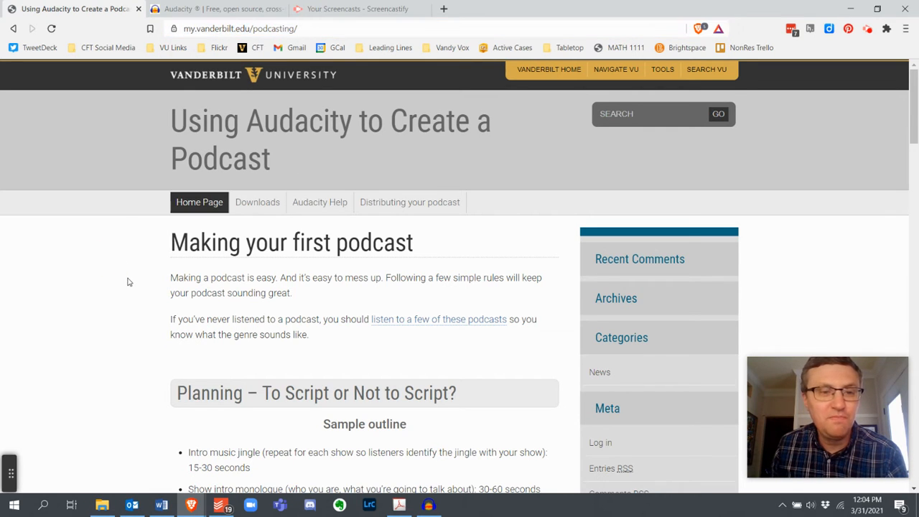
{"action": "scroll", "coordinate": [128, 281], "scroll_direction": "down", "scroll_amount": 2}
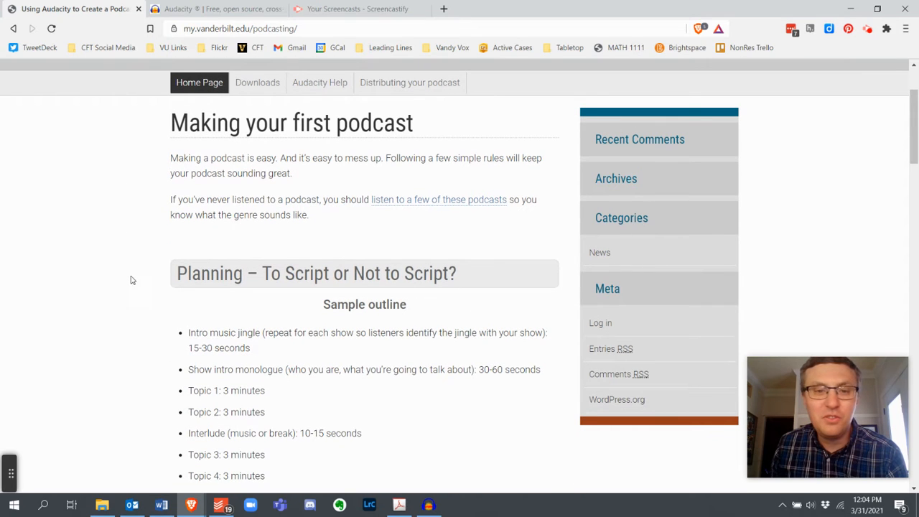
{"action": "scroll", "coordinate": [180, 263], "scroll_direction": "down", "scroll_amount": 3}
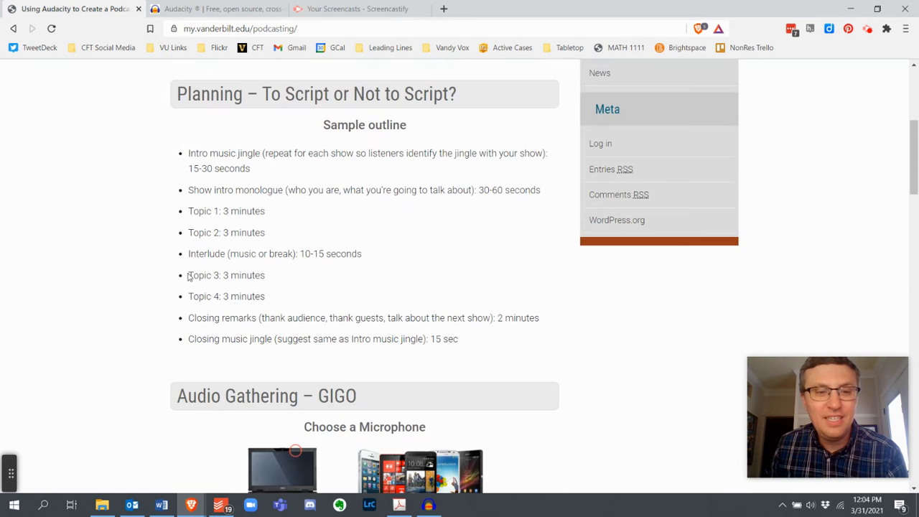
{"action": "scroll", "coordinate": [141, 305], "scroll_direction": "down", "scroll_amount": 4}
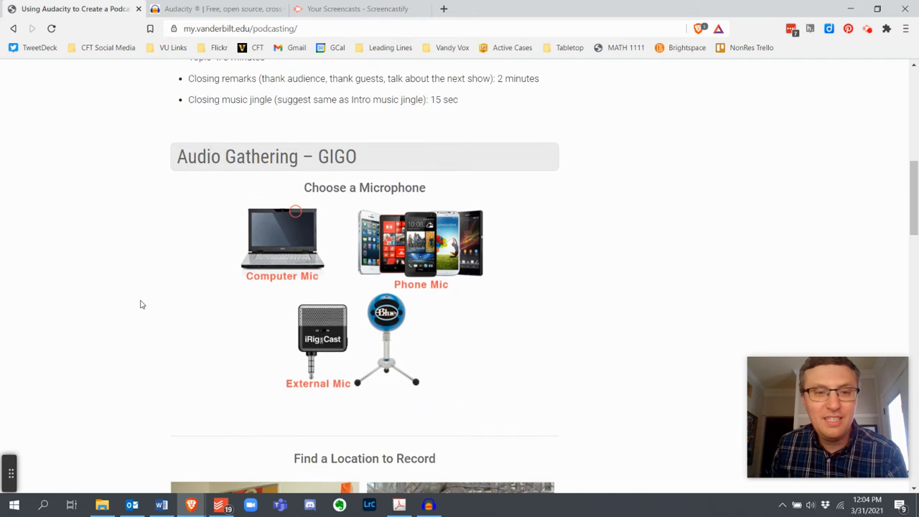
{"action": "scroll", "coordinate": [141, 305], "scroll_direction": "down", "scroll_amount": 1}
{"action": "scroll", "coordinate": [140, 304], "scroll_direction": "up", "scroll_amount": 2}
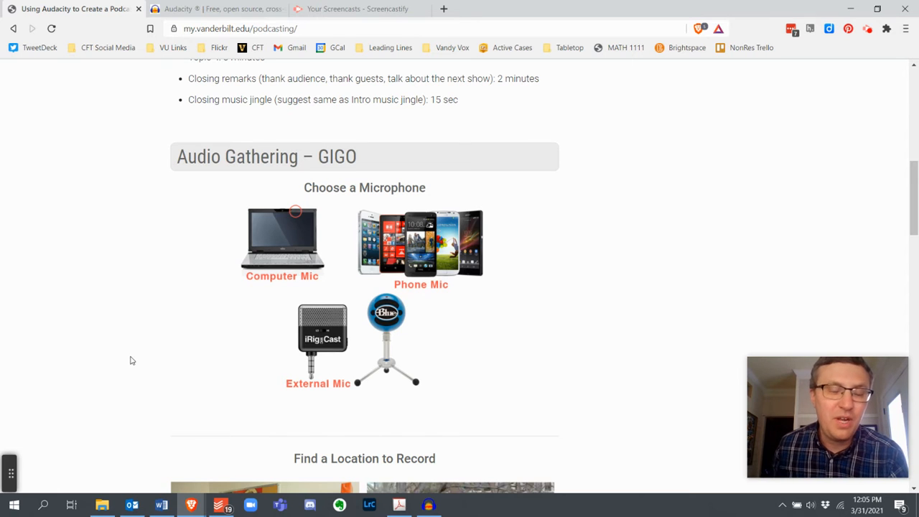
Examine the guide's sections on finding a recording location and practising good microphone technique.
{"action": "scroll", "coordinate": [142, 378], "scroll_direction": "down", "scroll_amount": 3}
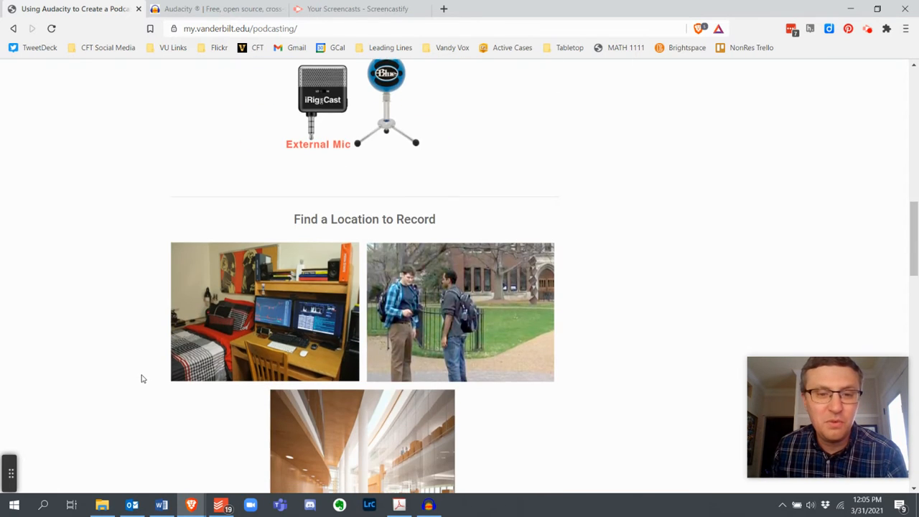
{"action": "scroll", "coordinate": [142, 379], "scroll_direction": "down", "scroll_amount": 2}
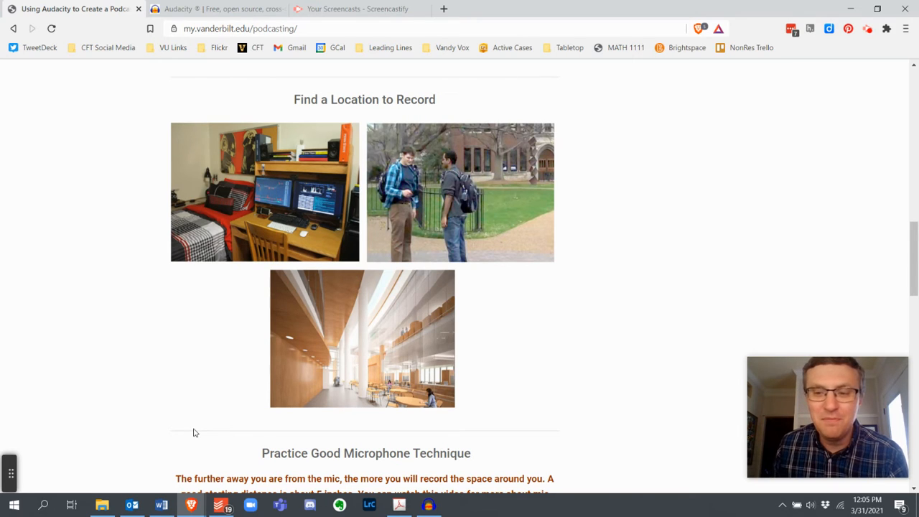
{"action": "scroll", "coordinate": [193, 432], "scroll_direction": "down", "scroll_amount": 3}
{"action": "scroll", "coordinate": [193, 432], "scroll_direction": "up", "scroll_amount": 1}
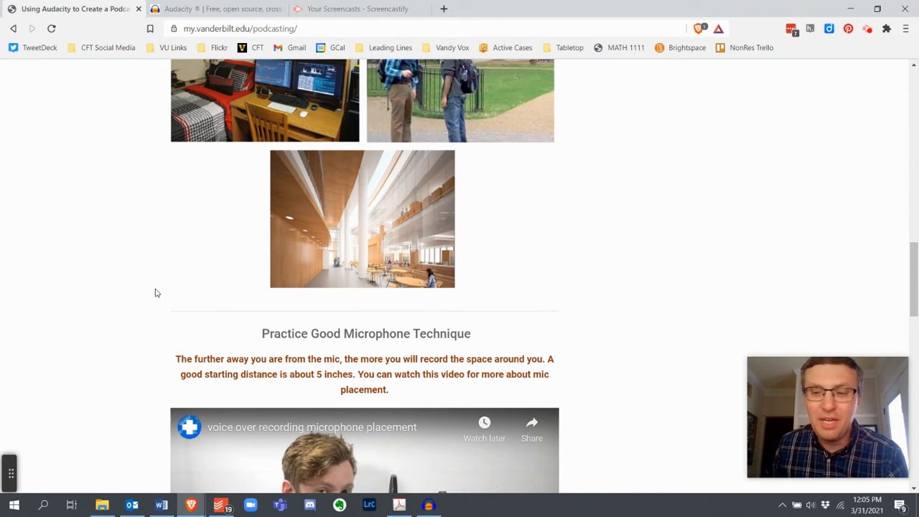
{"action": "scroll", "coordinate": [152, 309], "scroll_direction": "up", "scroll_amount": 2}
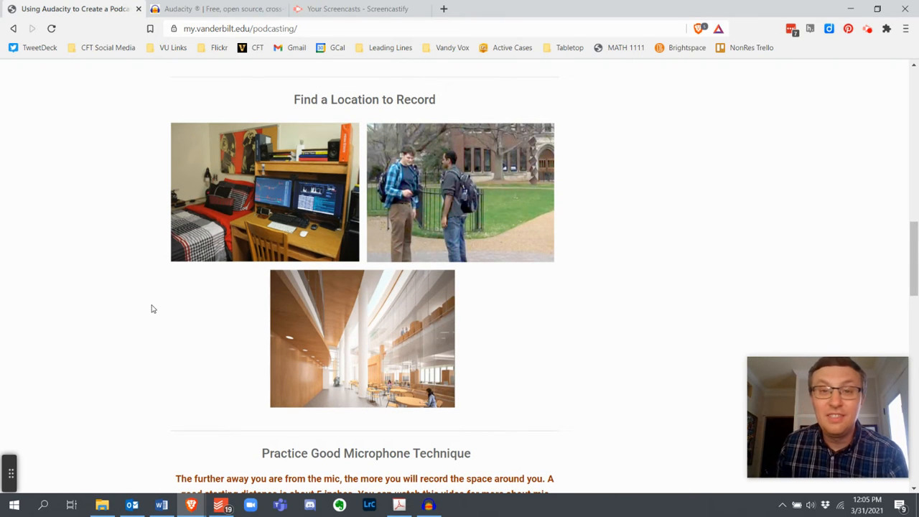
{"action": "scroll", "coordinate": [152, 309], "scroll_direction": "down", "scroll_amount": 2}
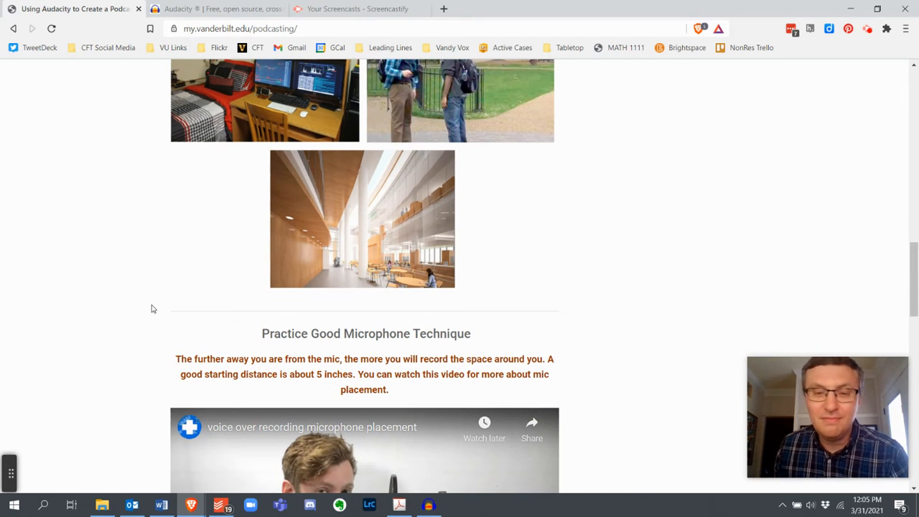
{"action": "scroll", "coordinate": [161, 318], "scroll_direction": "down", "scroll_amount": 4}
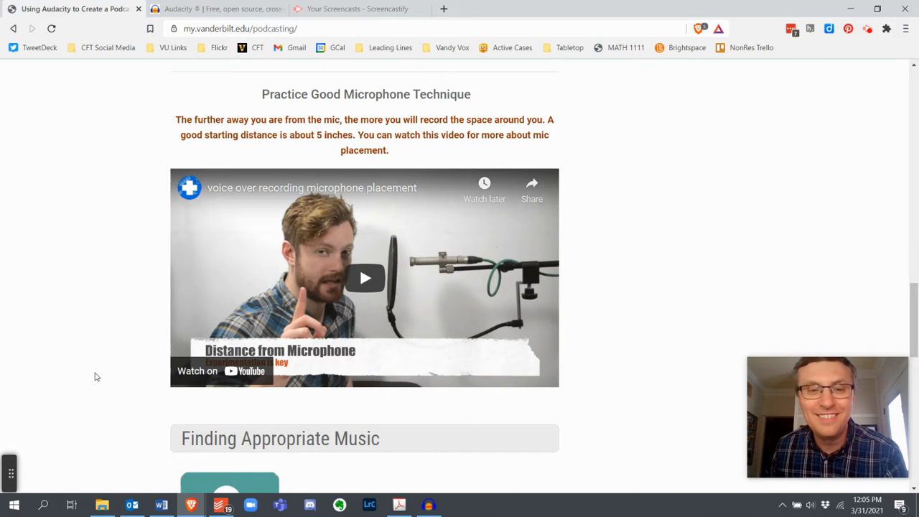
{"action": "scroll", "coordinate": [100, 389], "scroll_direction": "down", "scroll_amount": 1}
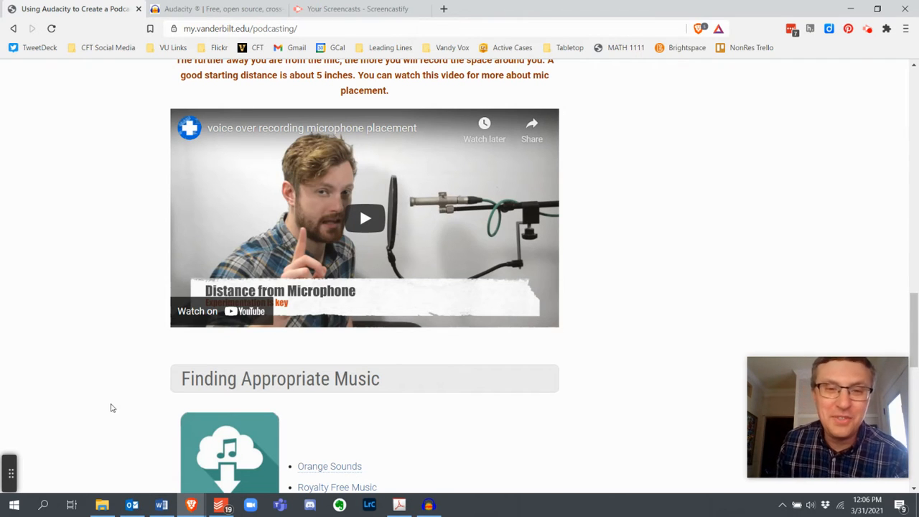
Look over the guide's sources for appropriate music and its Editing Audio section with the annotated Audacity diagram.
{"action": "scroll", "coordinate": [112, 389], "scroll_direction": "down", "scroll_amount": 4}
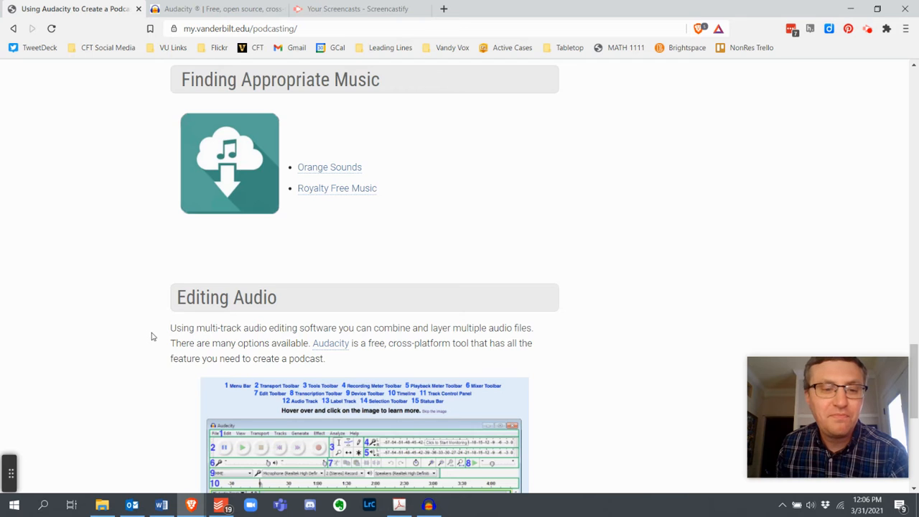
{"action": "scroll", "coordinate": [151, 336], "scroll_direction": "down", "scroll_amount": 3}
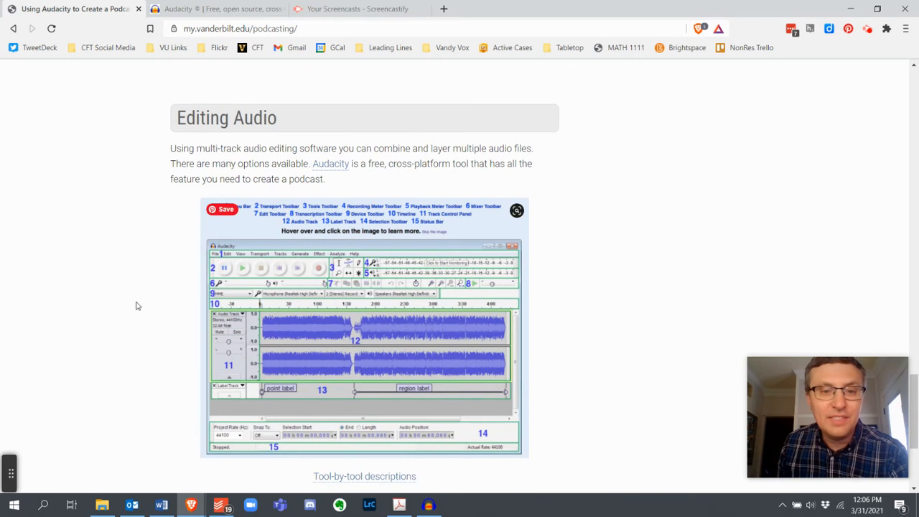
{"action": "scroll", "coordinate": [148, 284], "scroll_direction": "down", "scroll_amount": 2}
{"action": "scroll", "coordinate": [149, 291], "scroll_direction": "up", "scroll_amount": 2}
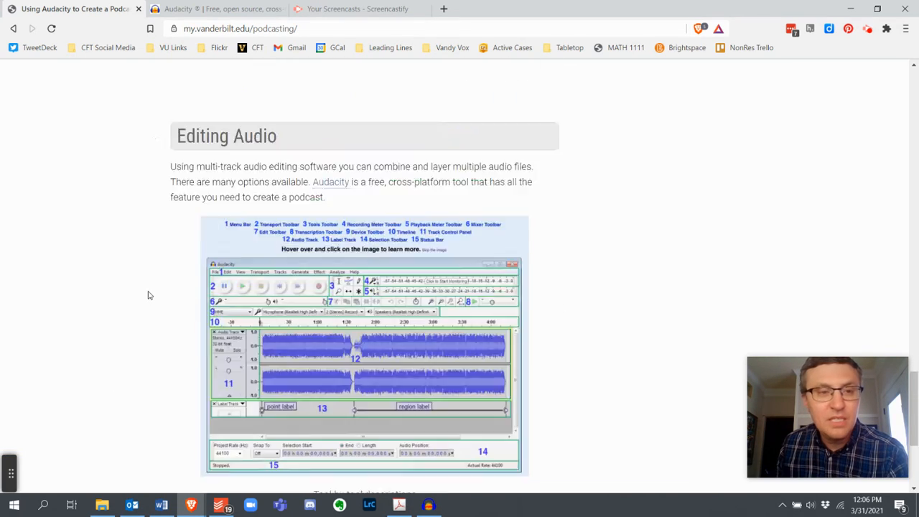
{"action": "scroll", "coordinate": [149, 295], "scroll_direction": "up", "scroll_amount": 5}
Switch to the open Audacity website and look over its address and home page.
{"action": "left_click", "coordinate": [222, 9]}
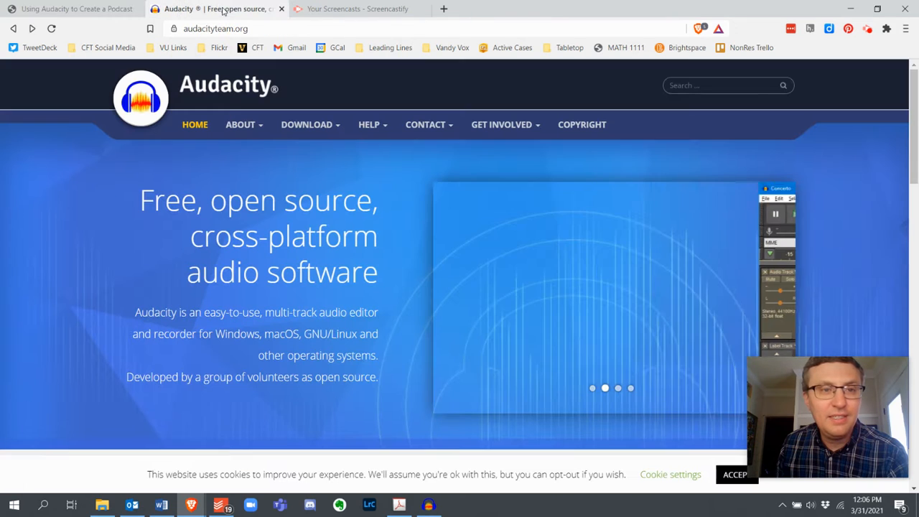
{"action": "left_click", "coordinate": [252, 30]}
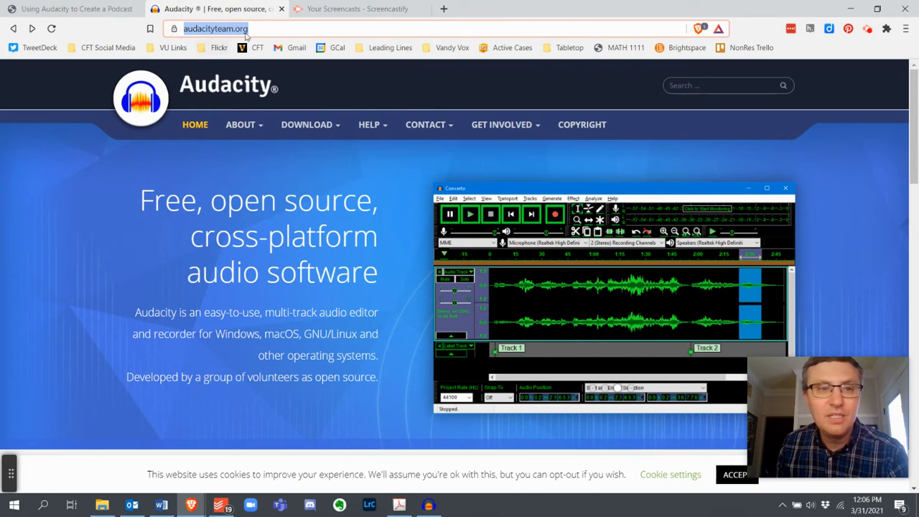
{"action": "left_click", "coordinate": [284, 24]}
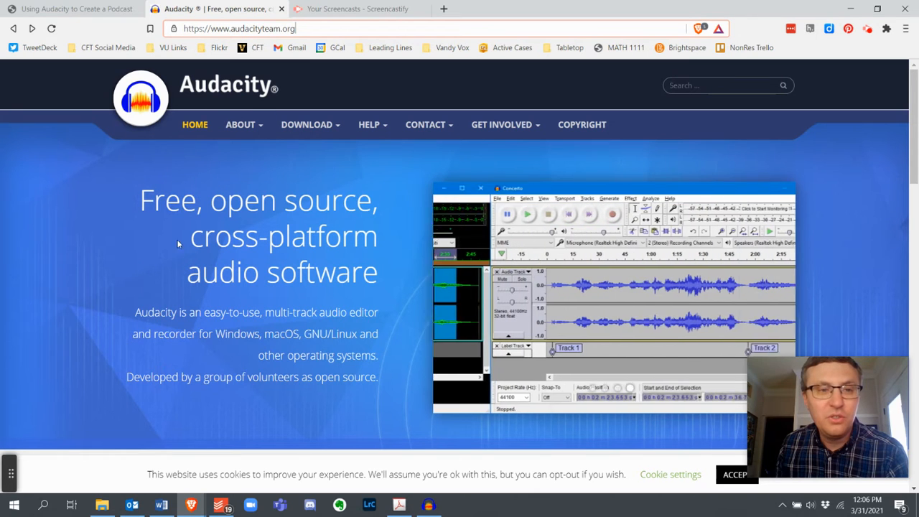
{"action": "mouse_move", "coordinate": [341, 128]}
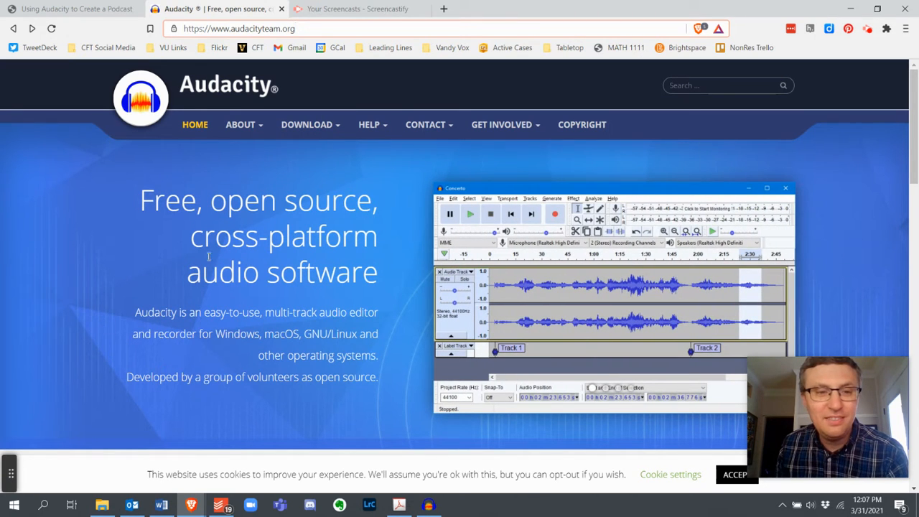
{"action": "mouse_move", "coordinate": [562, 268]}
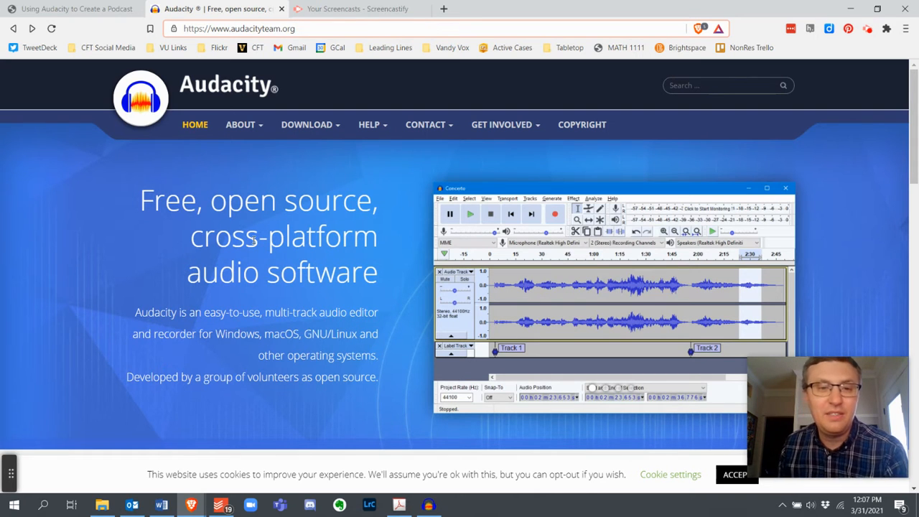
{"action": "scroll", "coordinate": [252, 244], "scroll_direction": "down", "scroll_amount": 3}
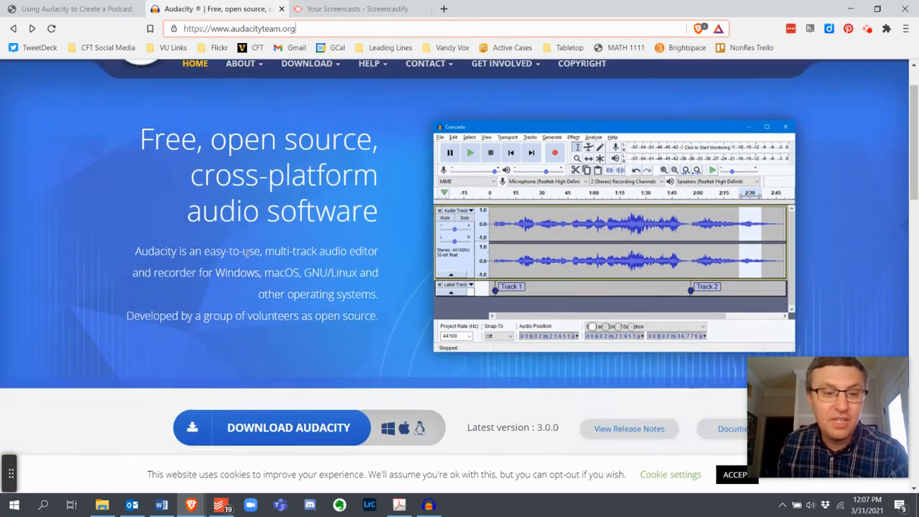
{"action": "scroll", "coordinate": [247, 253], "scroll_direction": "up", "scroll_amount": 3}
{"action": "scroll", "coordinate": [247, 253], "scroll_direction": "up", "scroll_amount": 1}
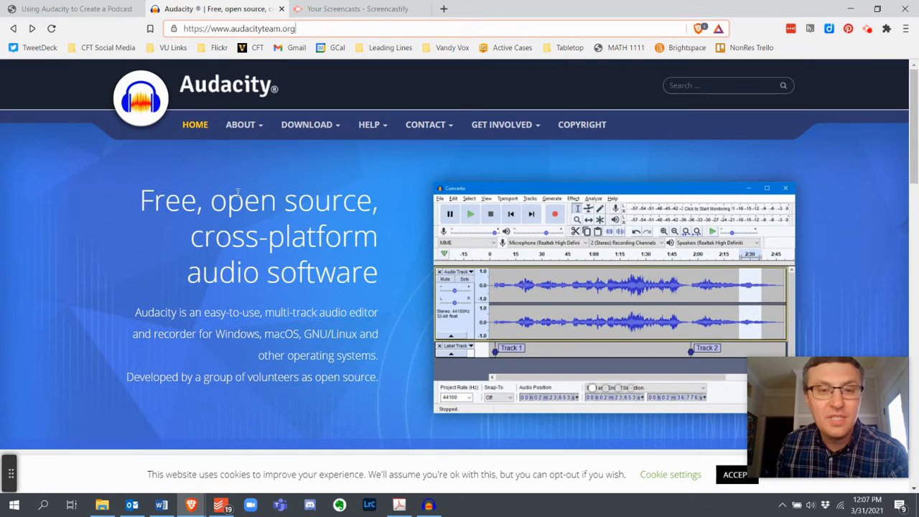
Open the Windows download page from the Audacity home page, review it, and decline saving the audacity-win-3.0.0.exe installer.
{"action": "scroll", "coordinate": [238, 191], "scroll_direction": "down", "scroll_amount": 2}
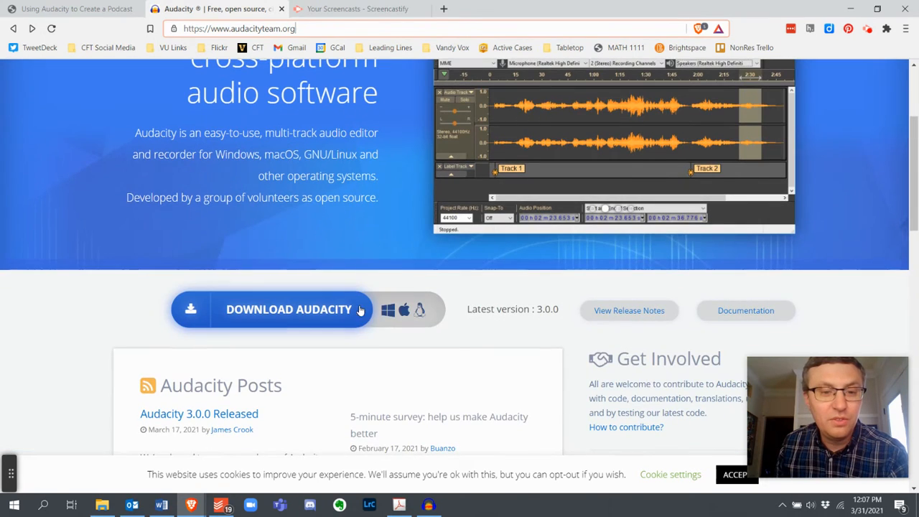
{"action": "left_click", "coordinate": [324, 307]}
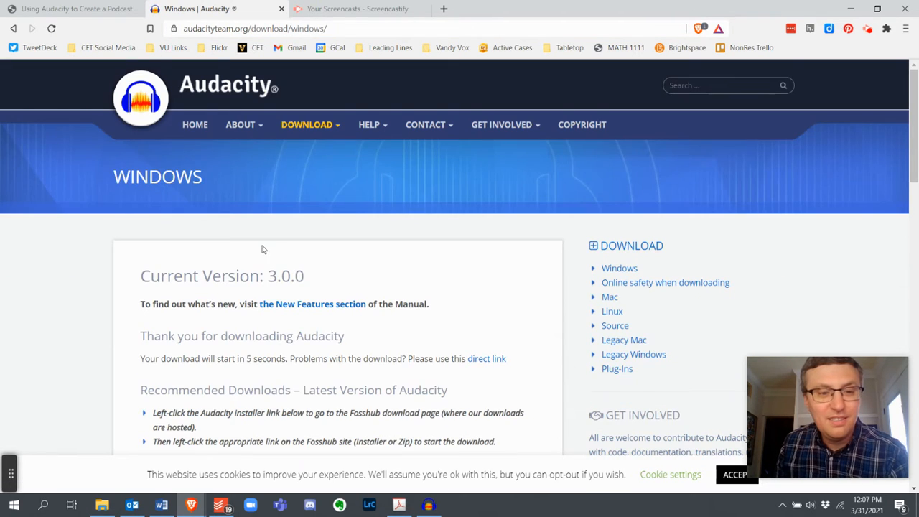
{"action": "scroll", "coordinate": [263, 250], "scroll_direction": "down", "scroll_amount": 2}
{"action": "scroll", "coordinate": [254, 252], "scroll_direction": "down", "scroll_amount": 2}
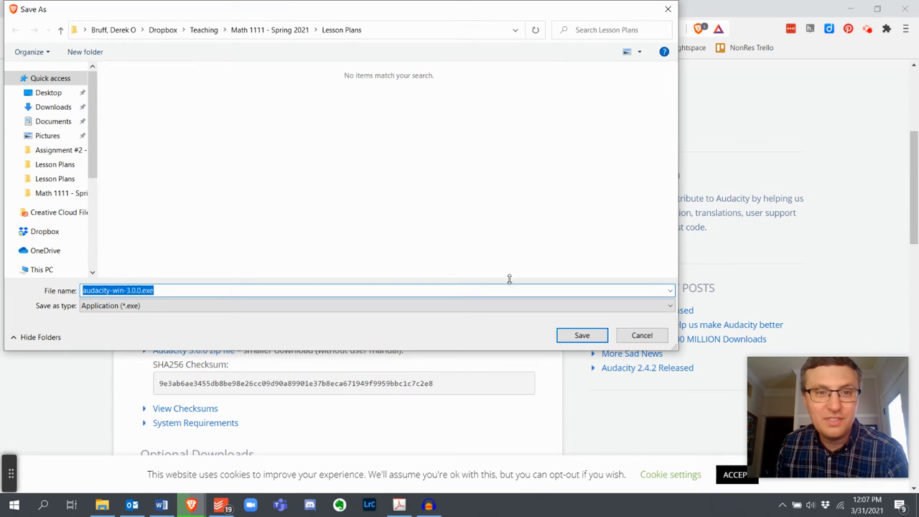
{"action": "left_click", "coordinate": [642, 335]}
{"action": "scroll", "coordinate": [317, 269], "scroll_direction": "up", "scroll_amount": 4}
Open the Mac download page, review its installation instructions, and decline saving the audacity-macos-3.0.0.dmg file.
{"action": "mouse_move", "coordinate": [296, 132]}
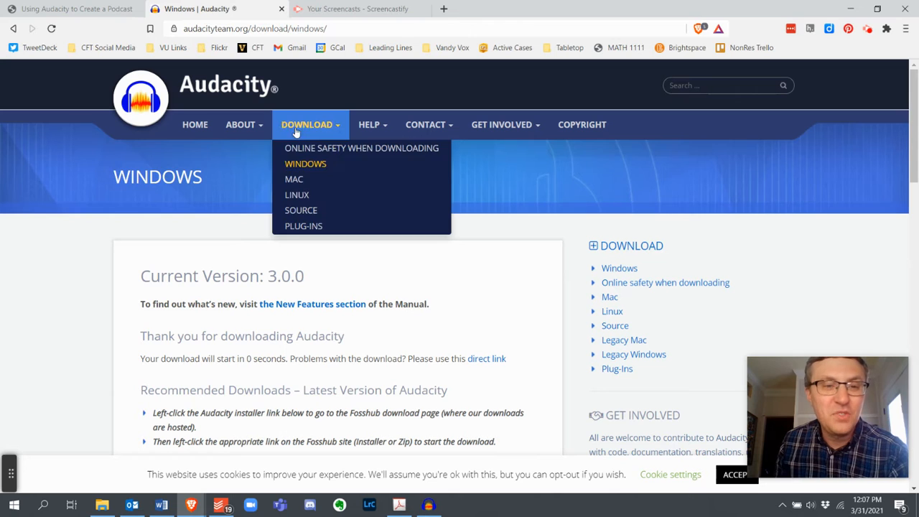
{"action": "left_click", "coordinate": [294, 179]}
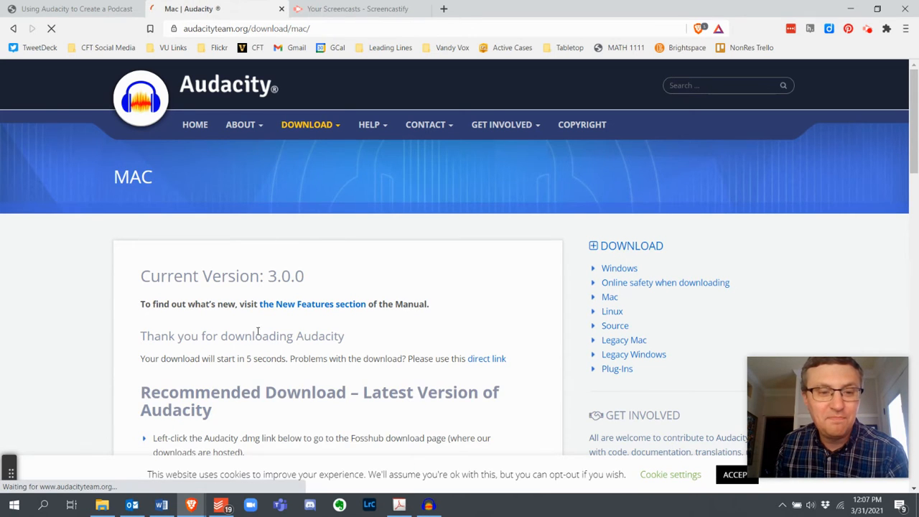
{"action": "scroll", "coordinate": [176, 363], "scroll_direction": "down", "scroll_amount": 3}
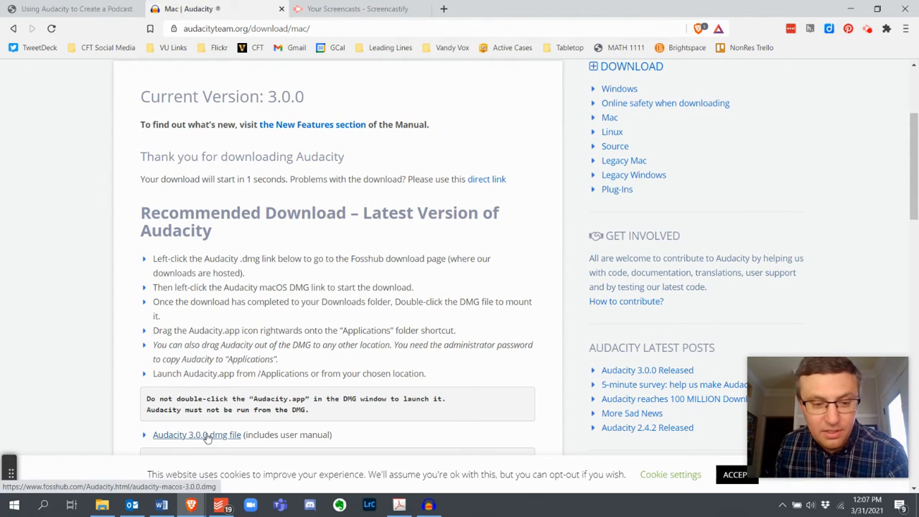
{"action": "scroll", "coordinate": [288, 280], "scroll_direction": "up", "scroll_amount": 3}
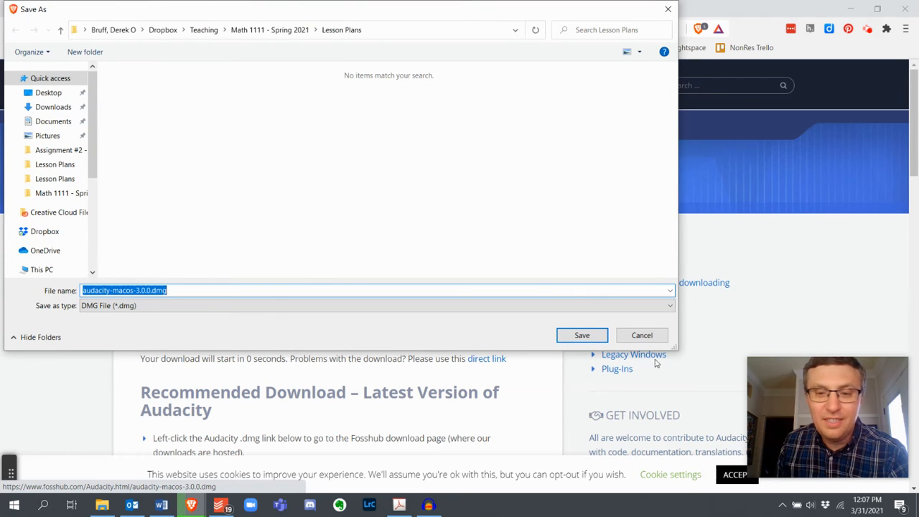
{"action": "left_click", "coordinate": [649, 335]}
Open the Export and Import page among Audacity's features and review the audio file formats it supports.
{"action": "mouse_move", "coordinate": [315, 132]}
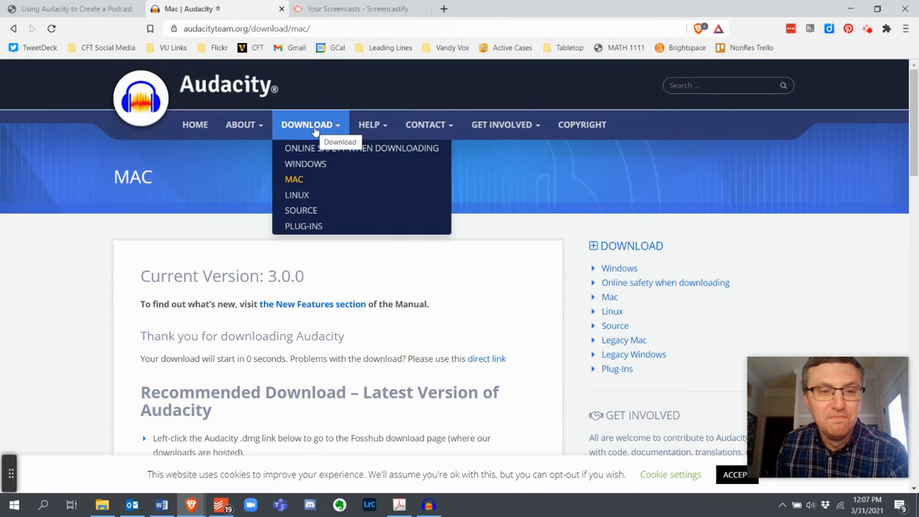
{"action": "mouse_move", "coordinate": [259, 127]}
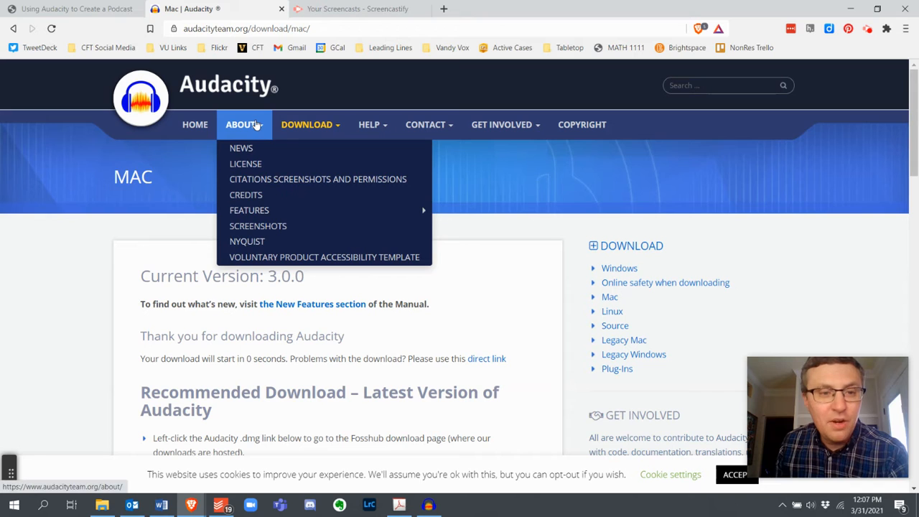
{"action": "mouse_move", "coordinate": [263, 220]}
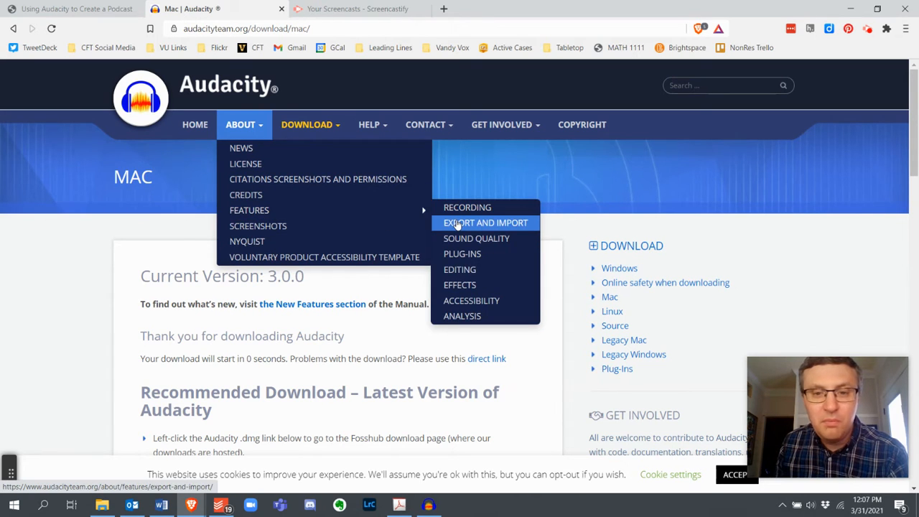
{"action": "left_click", "coordinate": [457, 224]}
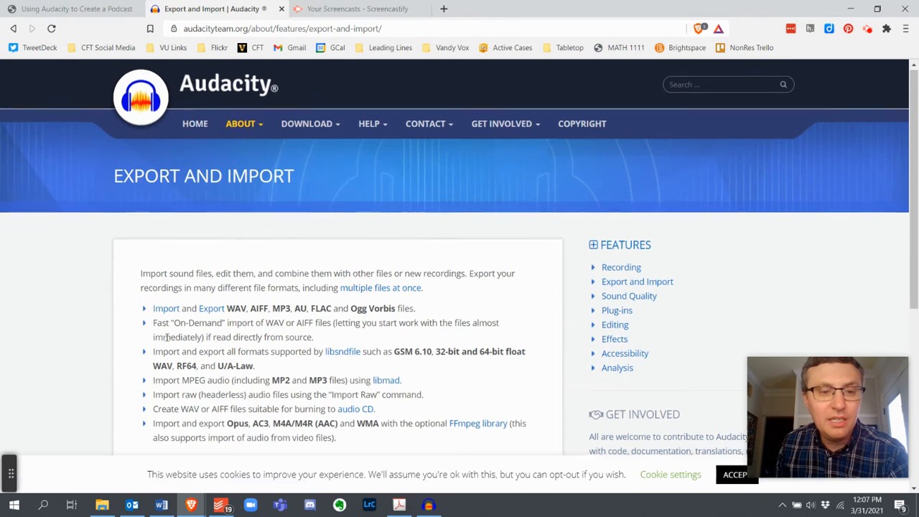
{"action": "scroll", "coordinate": [166, 338], "scroll_direction": "down", "scroll_amount": 1}
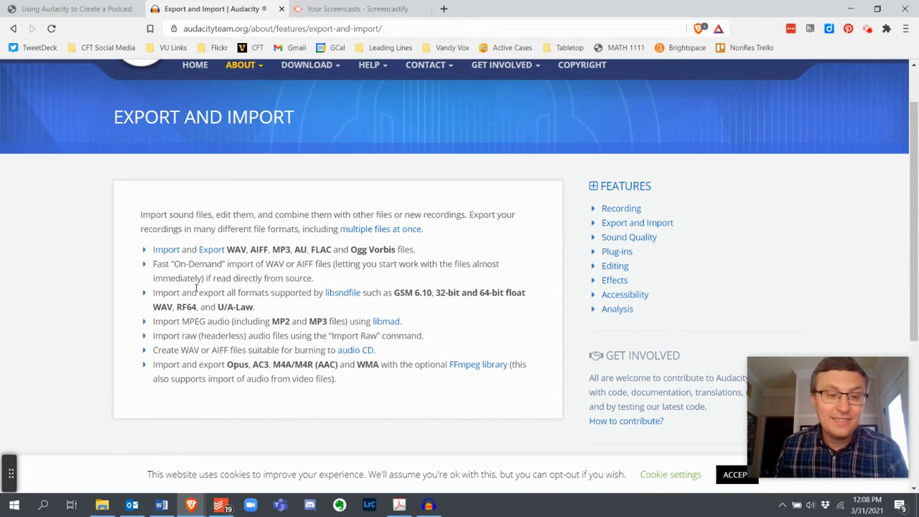
Check the M4A entry and the FFmpeg library's installation information, and return to the Export and Import page.
{"action": "double_click", "coordinate": [280, 365]}
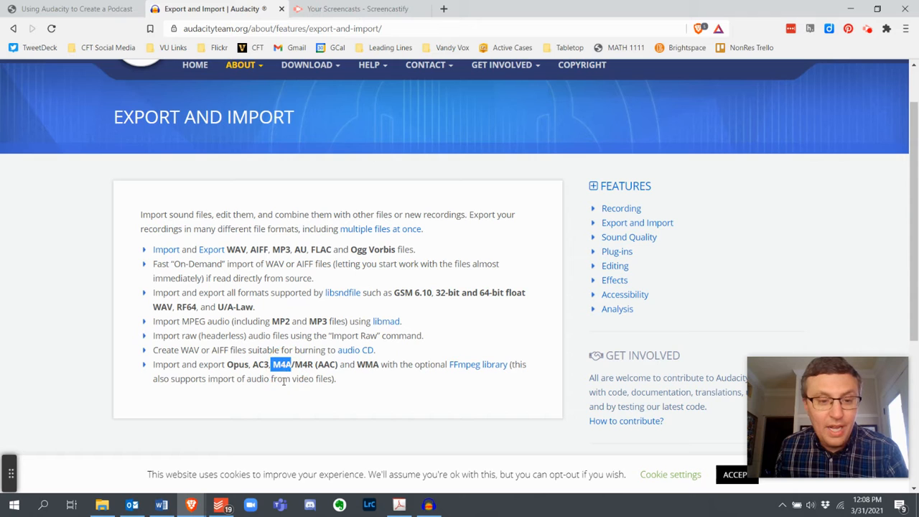
{"action": "left_click", "coordinate": [280, 377]}
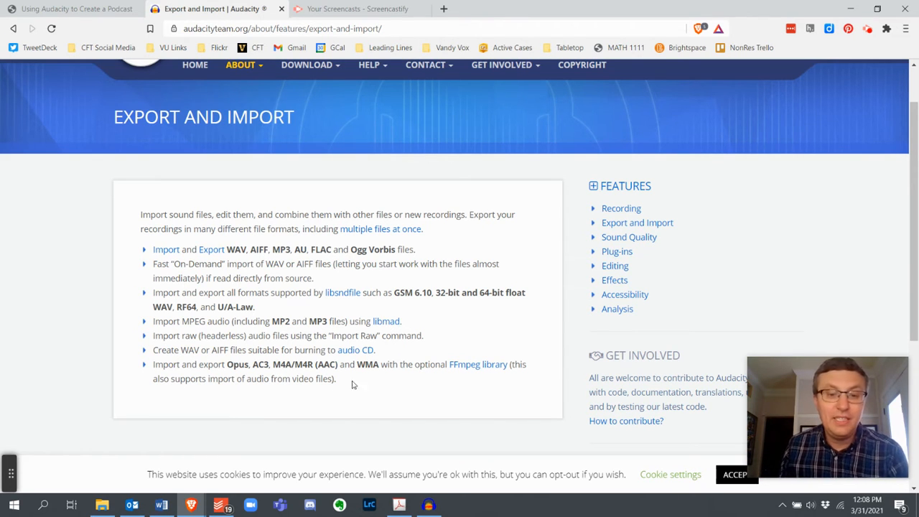
{"action": "left_click", "coordinate": [495, 365]}
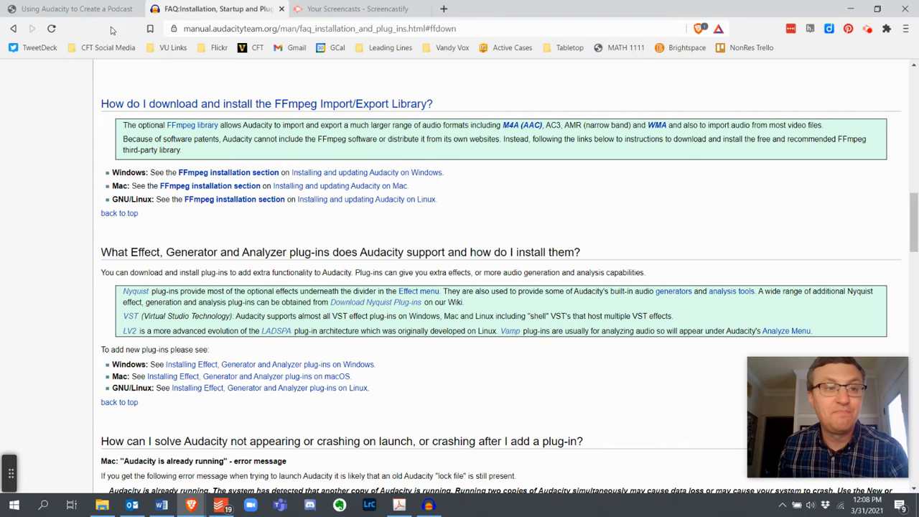
{"action": "left_click", "coordinate": [16, 28]}
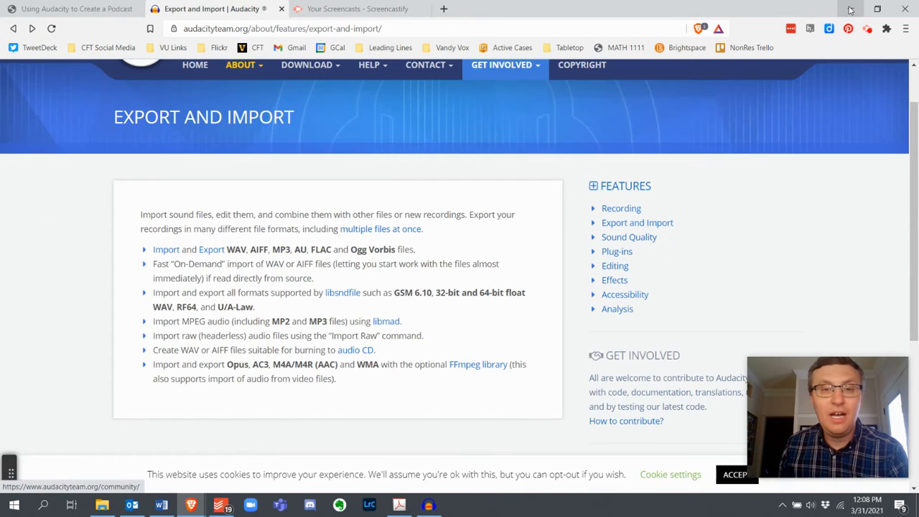
Switch to Audacity and remove the existing Season 4 track from the project.
{"action": "left_click", "coordinate": [850, 9]}
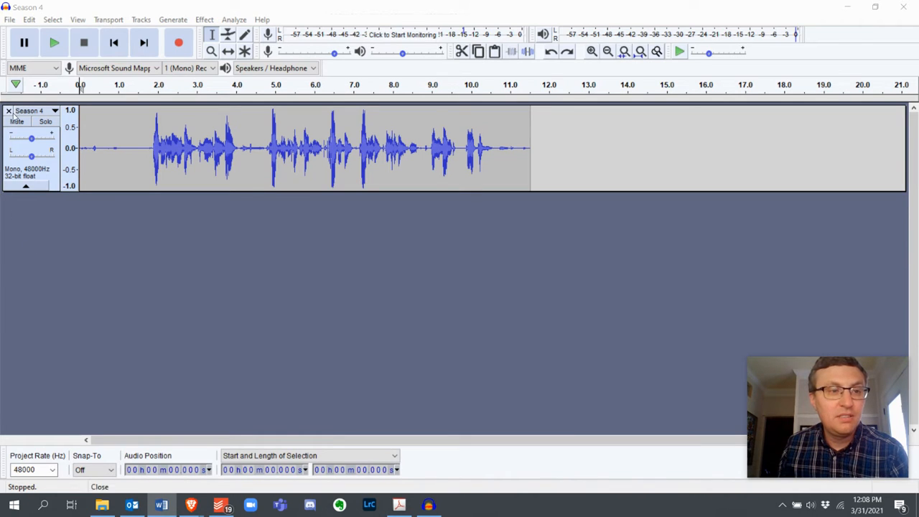
{"action": "left_click", "coordinate": [9, 111]}
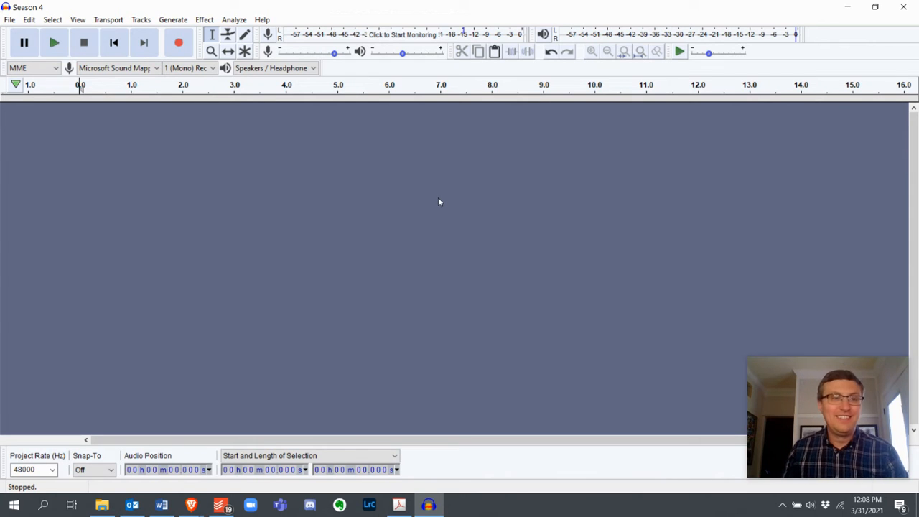
{"action": "left_click", "coordinate": [10, 20]}
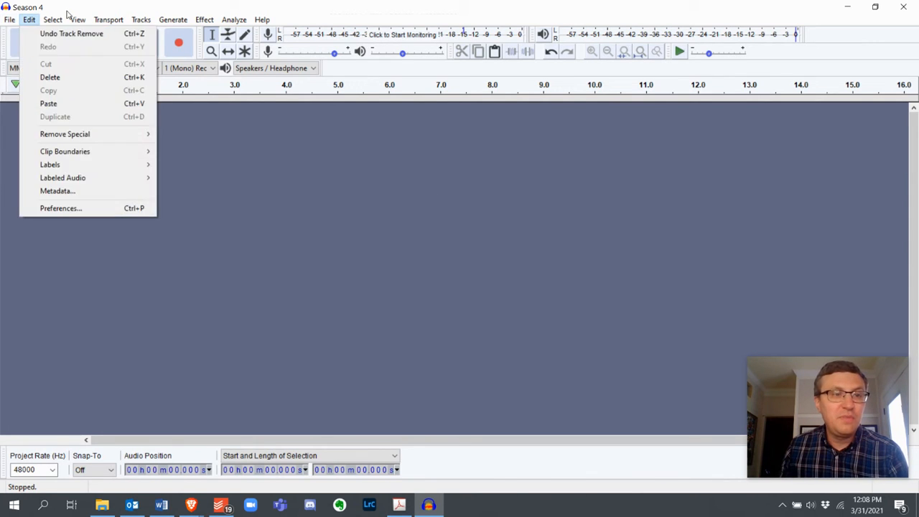
{"action": "mouse_move", "coordinate": [108, 23]}
{"action": "left_click", "coordinate": [90, 194]}
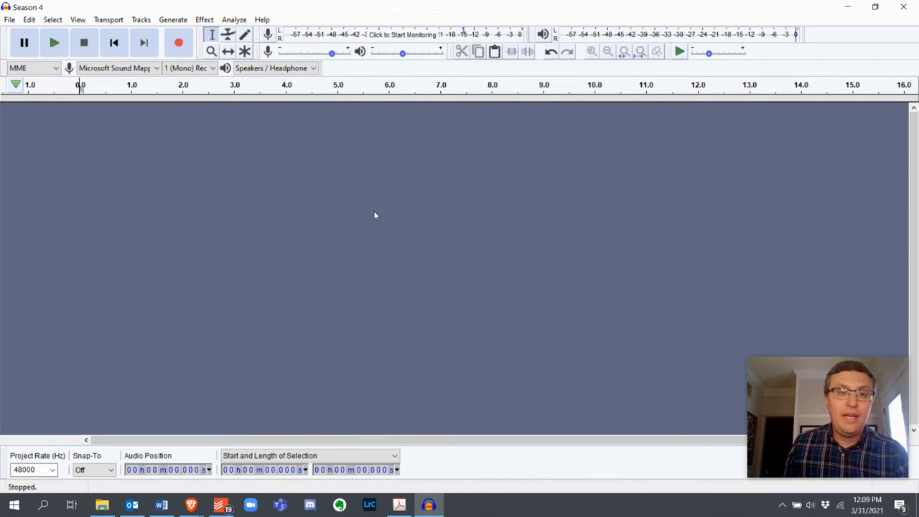
Shrink the Audacity window to reach the desktop, import Season 4.m4a into the empty project, and maximize the window again.
{"action": "left_click", "coordinate": [875, 7]}
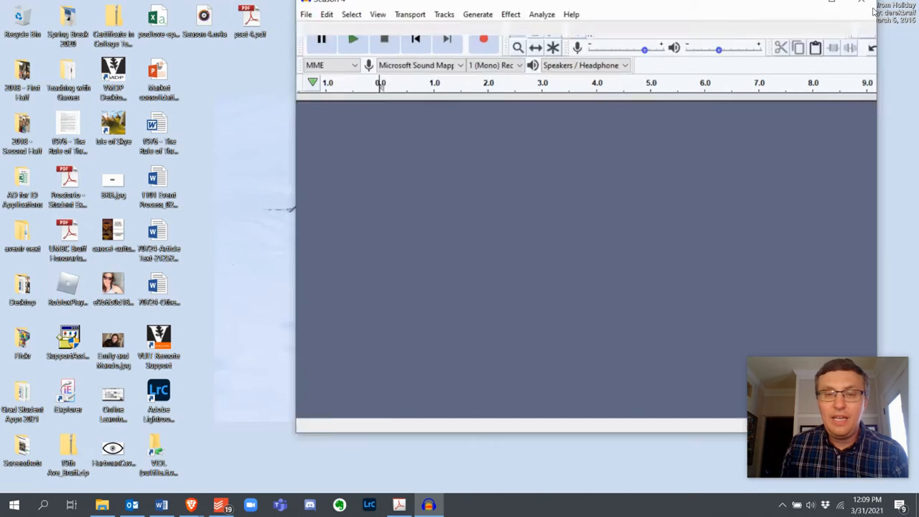
{"action": "left_click_drag", "start_coordinate": [572, 8], "coordinate": [620, 30]}
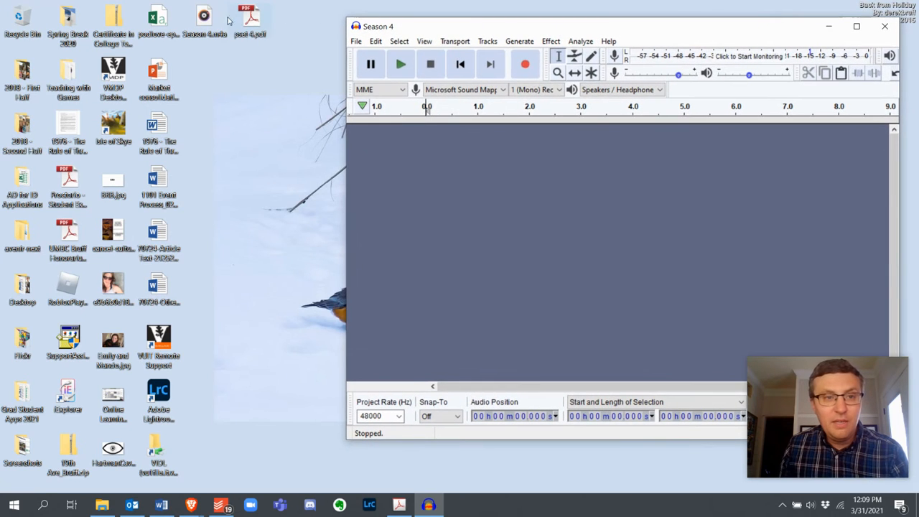
{"action": "left_click", "coordinate": [205, 22]}
{"action": "left_click_drag", "start_coordinate": [205, 21], "coordinate": [241, 152]}
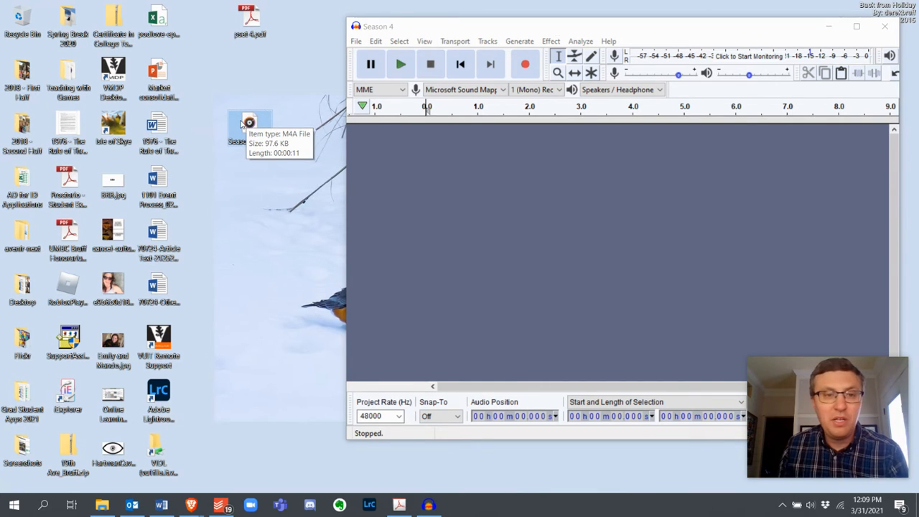
{"action": "left_click_drag", "start_coordinate": [249, 123], "coordinate": [499, 197]}
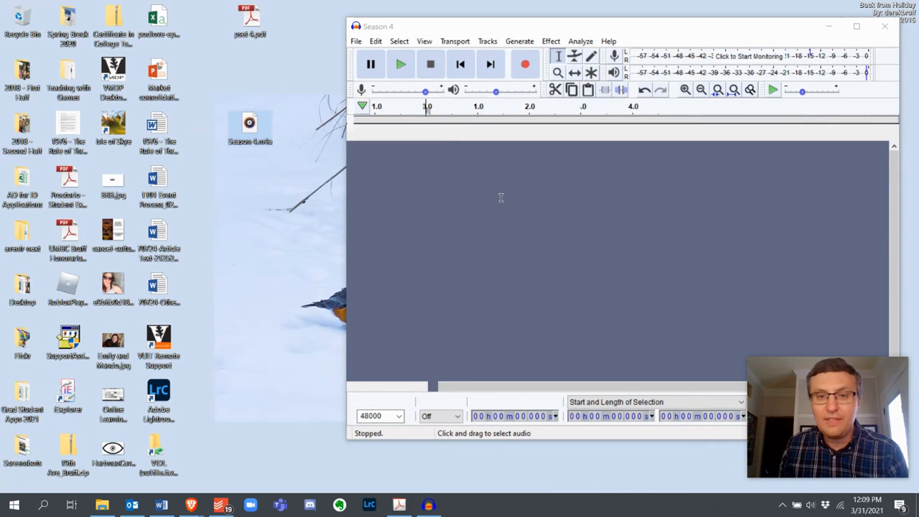
{"action": "left_click", "coordinate": [856, 26]}
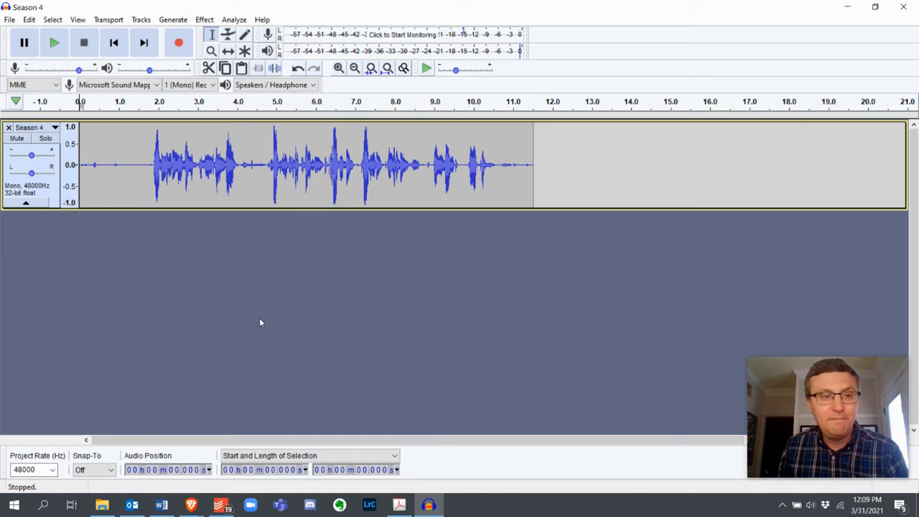
Look over the Season 4 track's naming, display and format options without changing any.
{"action": "mouse_move", "coordinate": [807, 372]}
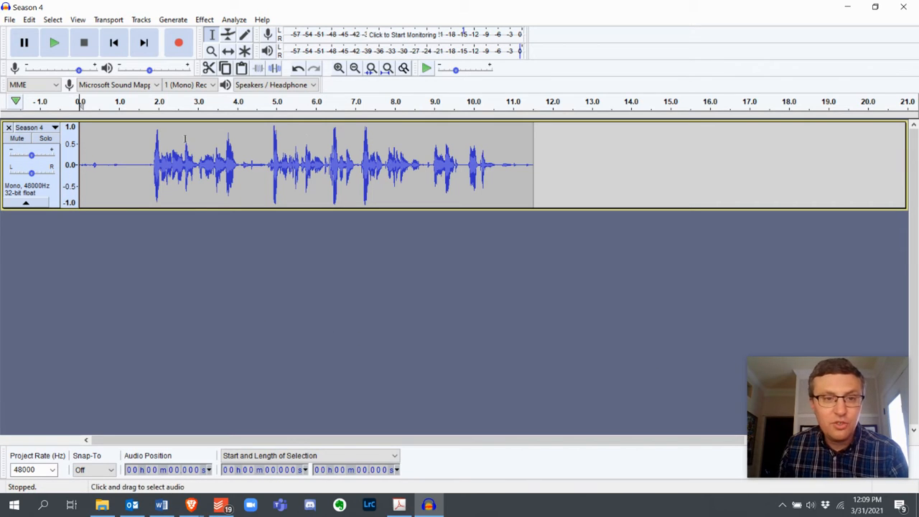
{"action": "left_click", "coordinate": [32, 127]}
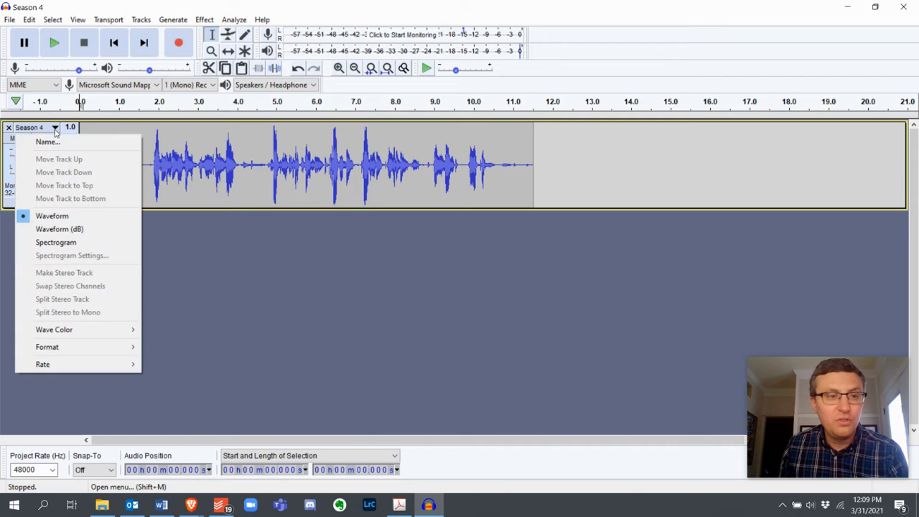
{"action": "left_click", "coordinate": [180, 259]}
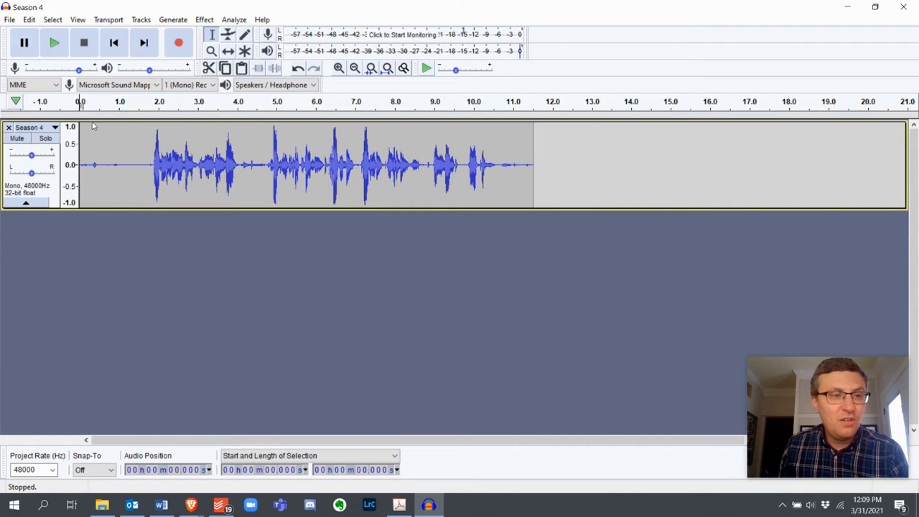
Play the Season 4 track from its beginning and stop it, repeating the playback to demonstrate the controls.
{"action": "left_click", "coordinate": [54, 43]}
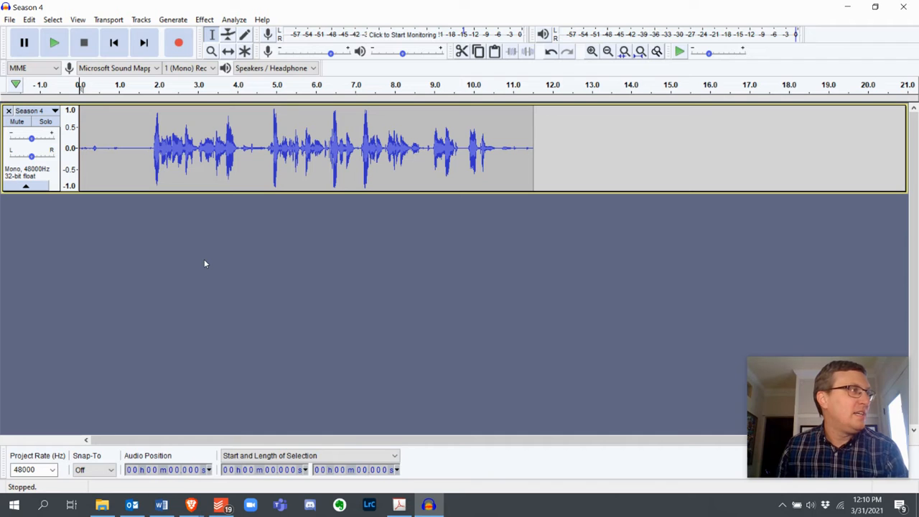
{"action": "left_click", "coordinate": [55, 48]}
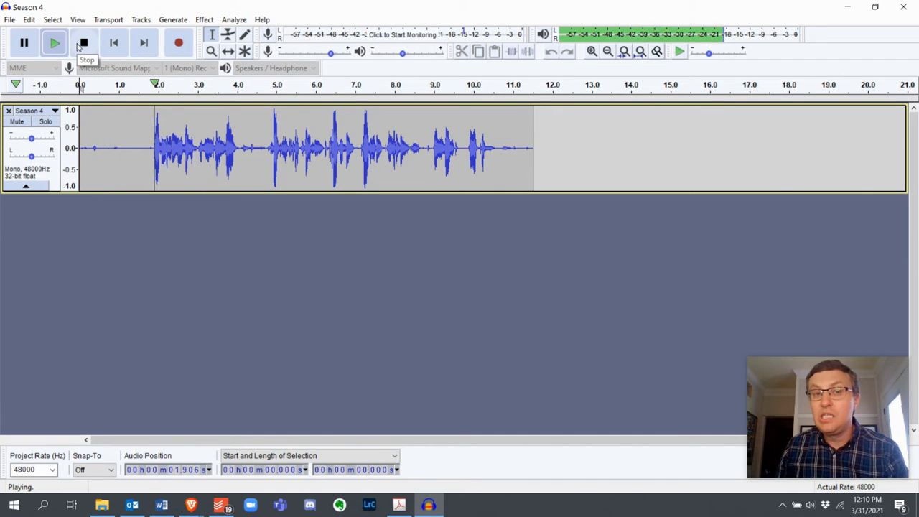
{"action": "left_click", "coordinate": [80, 45]}
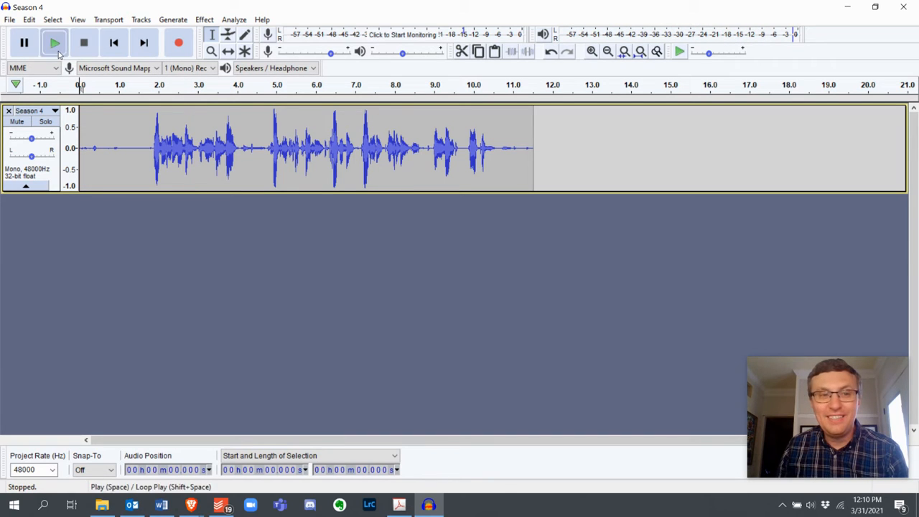
{"action": "left_click", "coordinate": [58, 52]}
{"action": "left_click", "coordinate": [84, 44]}
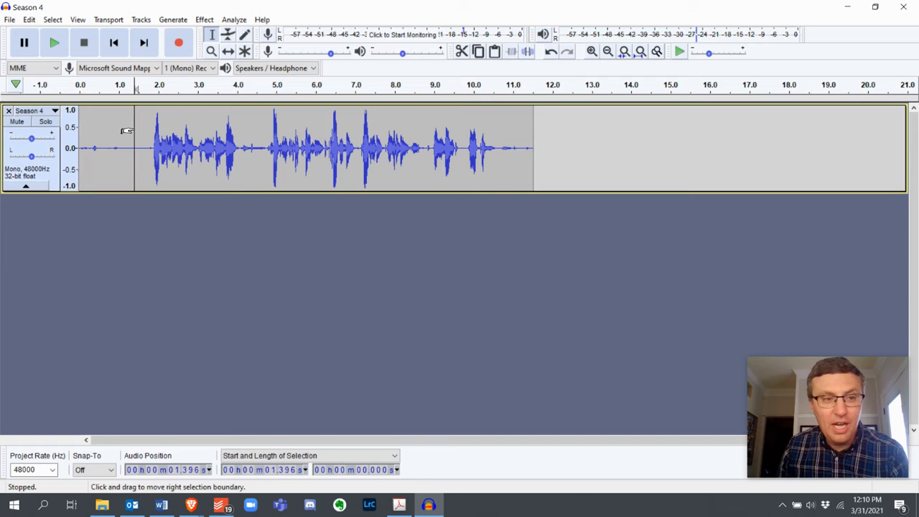
Place the playback cursor at about 8.7 seconds in the waveform, play from there, and stop.
{"action": "left_click", "coordinate": [381, 128]}
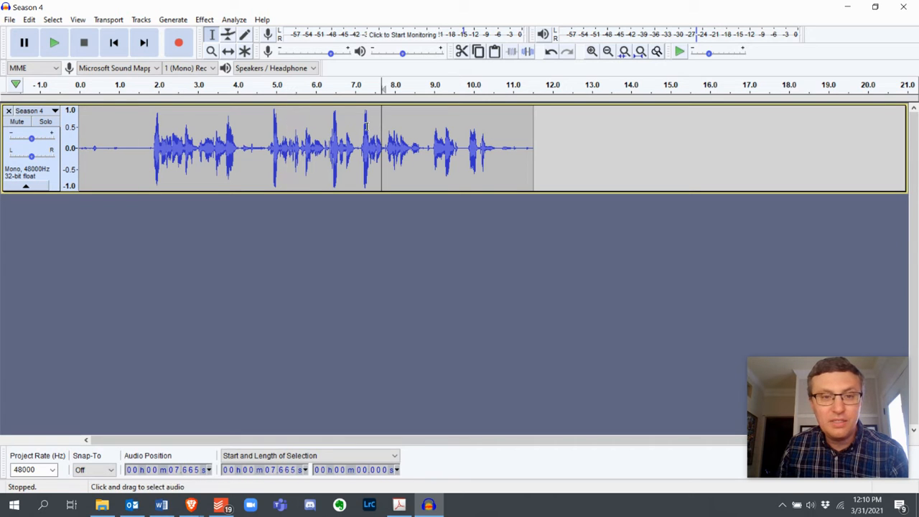
{"action": "left_click", "coordinate": [423, 126]}
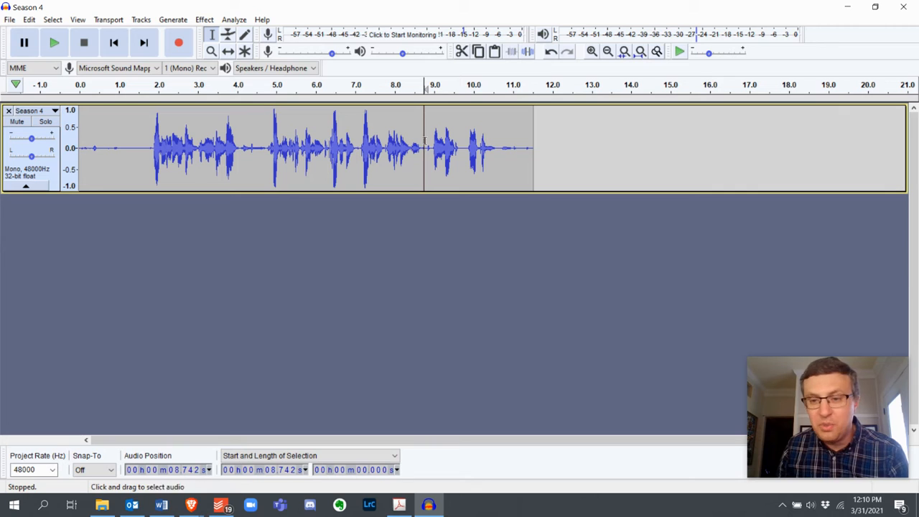
{"action": "left_click", "coordinate": [54, 42]}
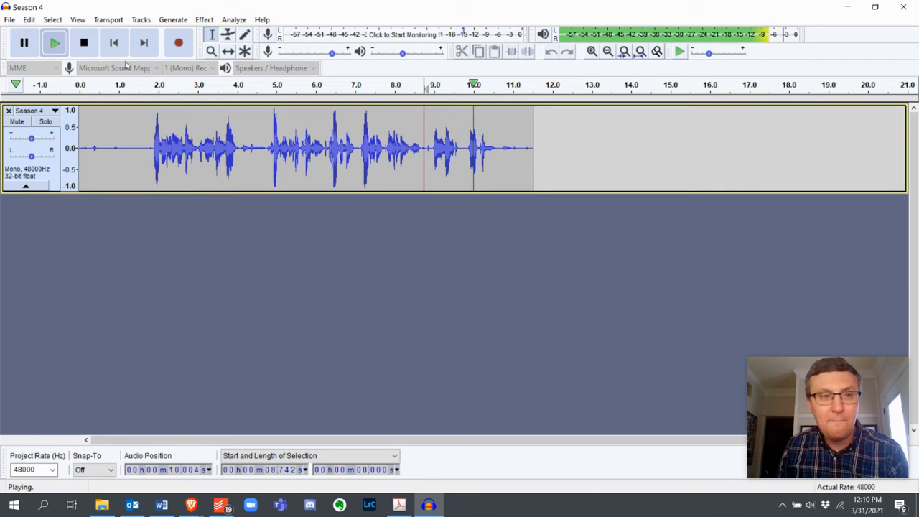
{"action": "left_click", "coordinate": [84, 44]}
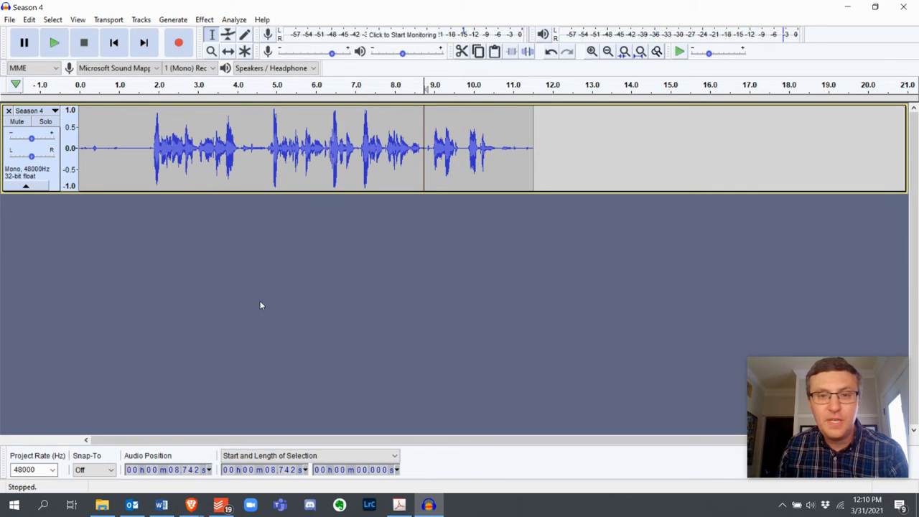
Select the audio from about 1.5 to 4.6 seconds, play only that selection, and clear the selection.
{"action": "left_click_drag", "start_coordinate": [140, 141], "coordinate": [263, 209]}
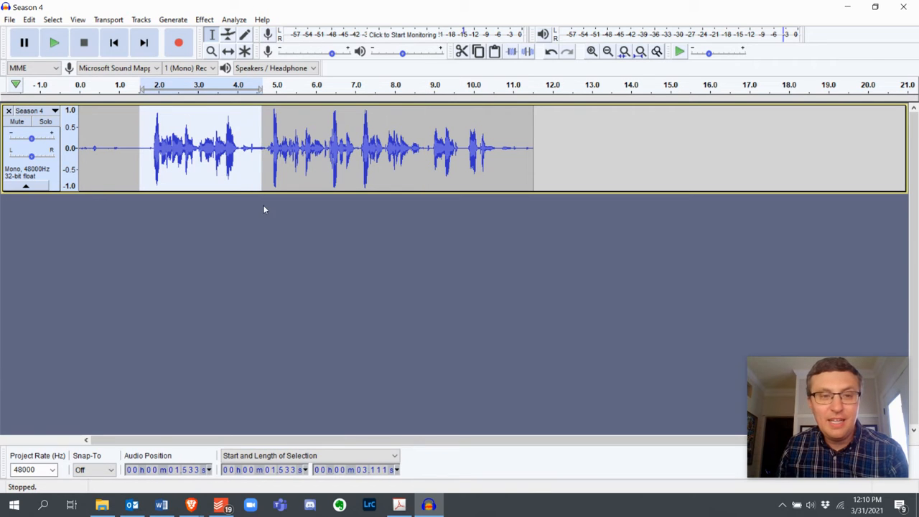
{"action": "left_click", "coordinate": [53, 44]}
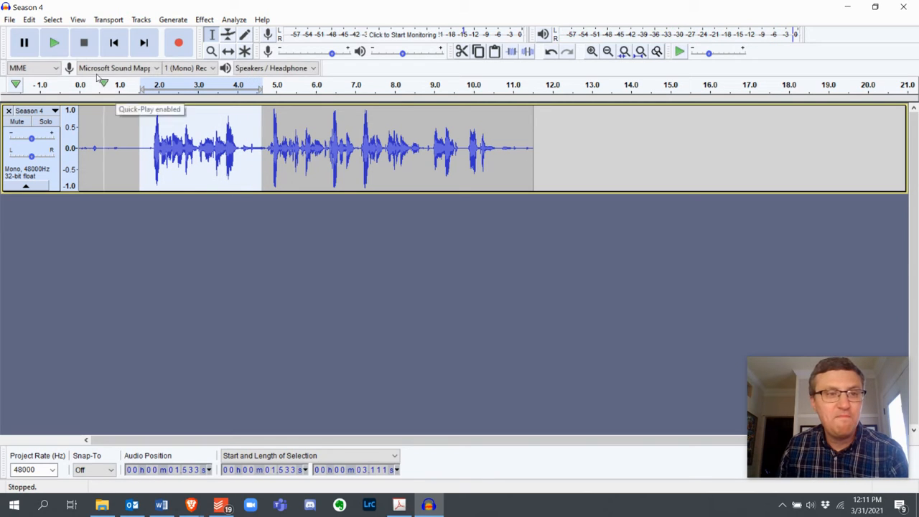
{"action": "left_click", "coordinate": [106, 144]}
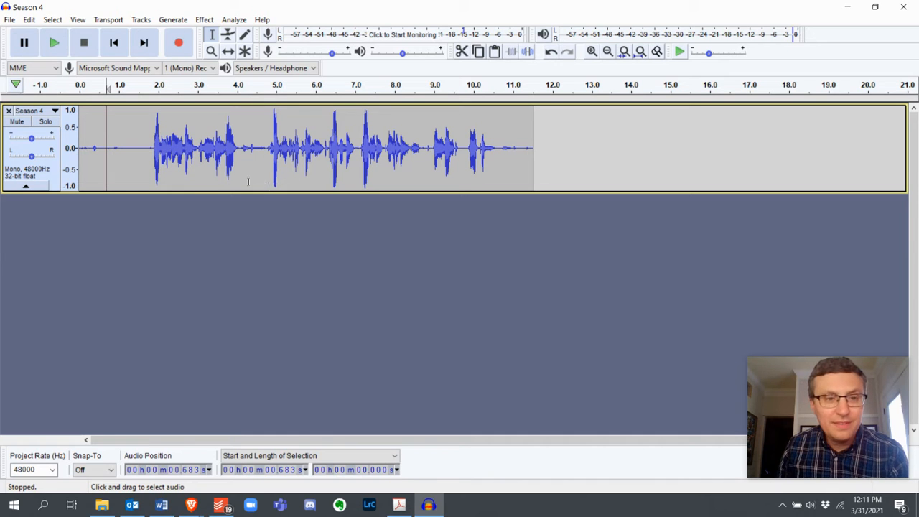
Place the cursor at the very start of the track, play the quiet opening, and stop.
{"action": "left_click", "coordinate": [79, 122]}
{"action": "left_click", "coordinate": [56, 46]}
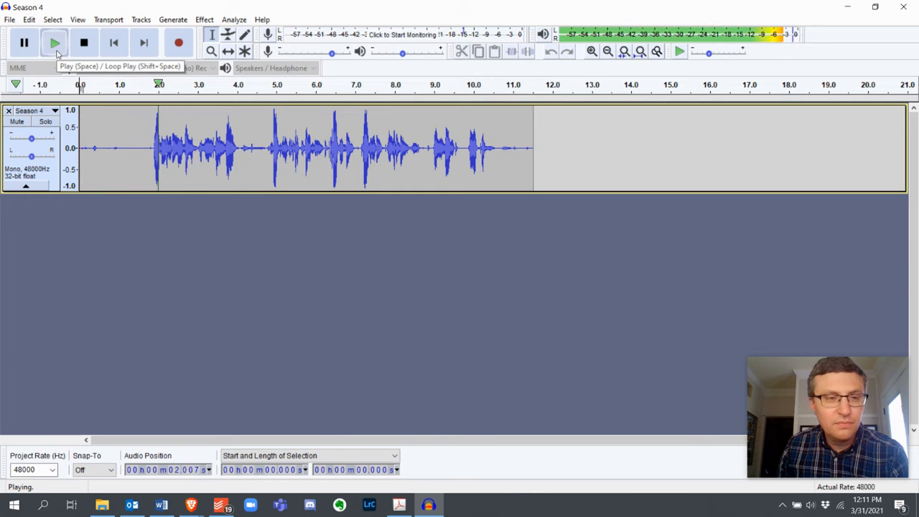
{"action": "left_click", "coordinate": [84, 44]}
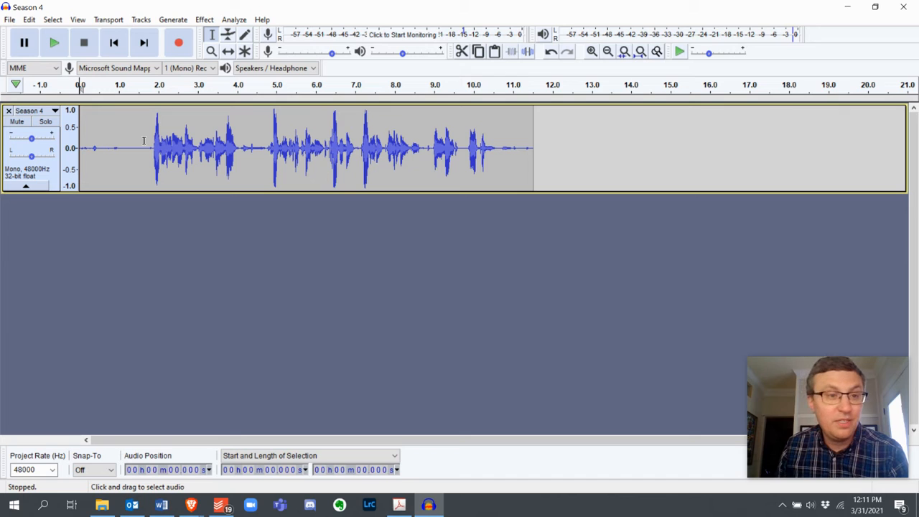
Select about the first 1.6 seconds of the track, delete that quiet opening, and undo the deletion.
{"action": "left_click_drag", "start_coordinate": [143, 138], "coordinate": [79, 138]}
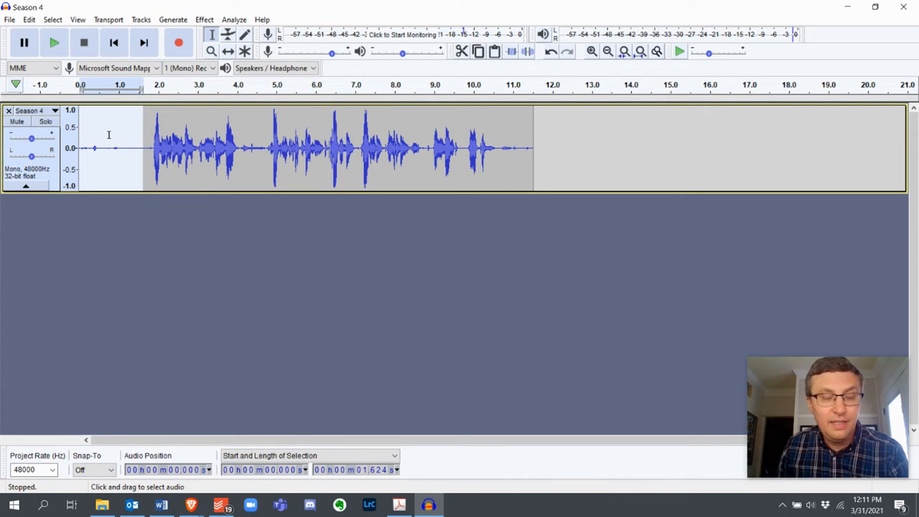
{"action": "key", "text": "Delete"}
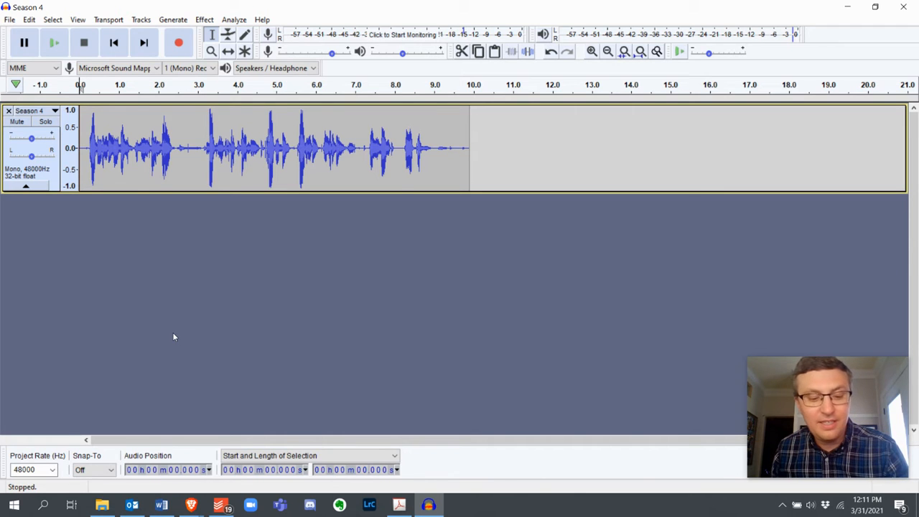
{"action": "key", "text": "ctrl+z"}
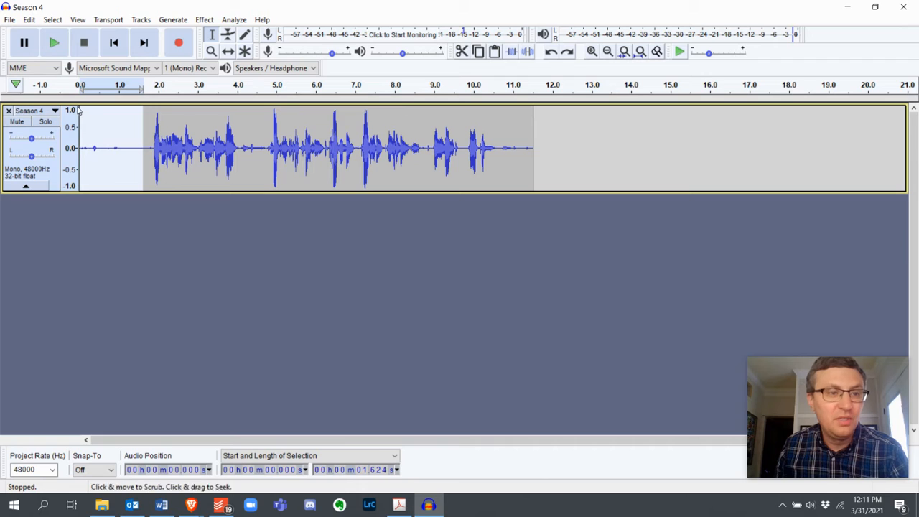
Cut the selected quiet opening from the Season 4 track and undo the cut.
{"action": "left_click", "coordinate": [30, 20]}
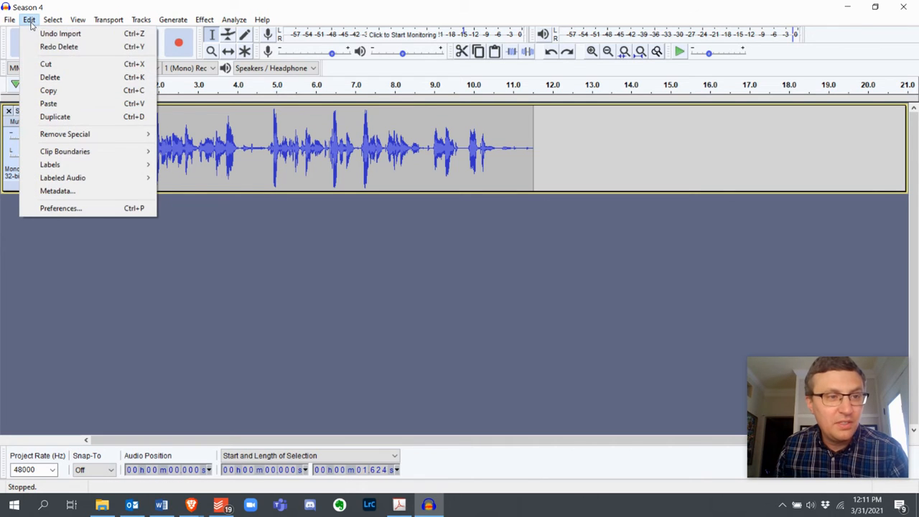
{"action": "left_click", "coordinate": [42, 65]}
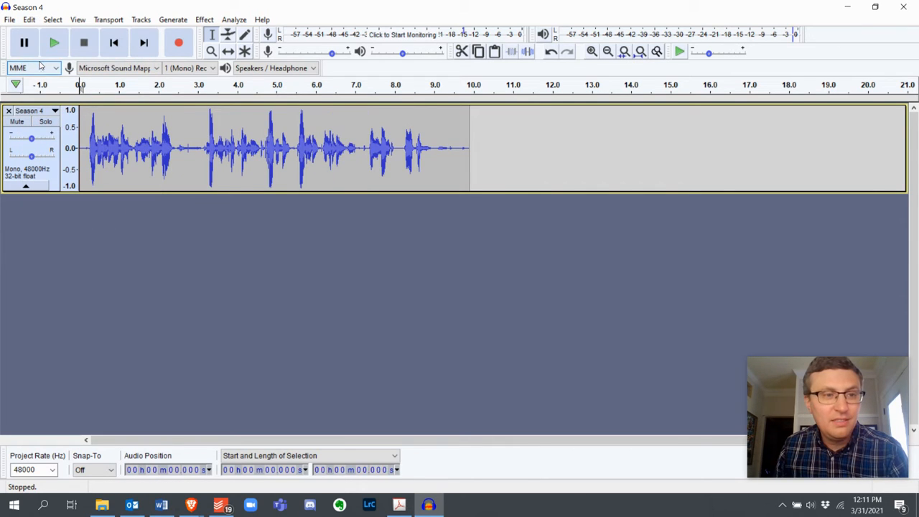
{"action": "left_click", "coordinate": [29, 20]}
{"action": "left_click", "coordinate": [45, 36]}
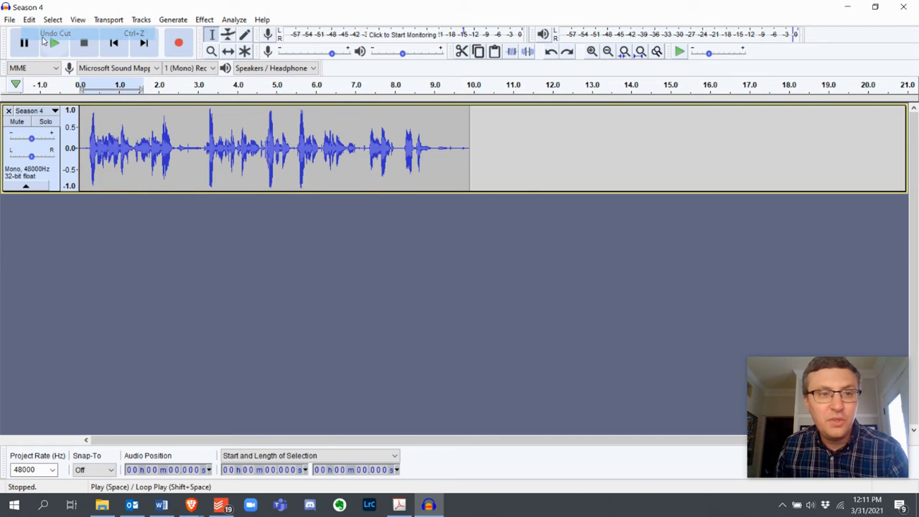
Delete about the first 1.65 seconds of the Season 4 track and play the trimmed recording.
{"action": "left_click", "coordinate": [154, 291]}
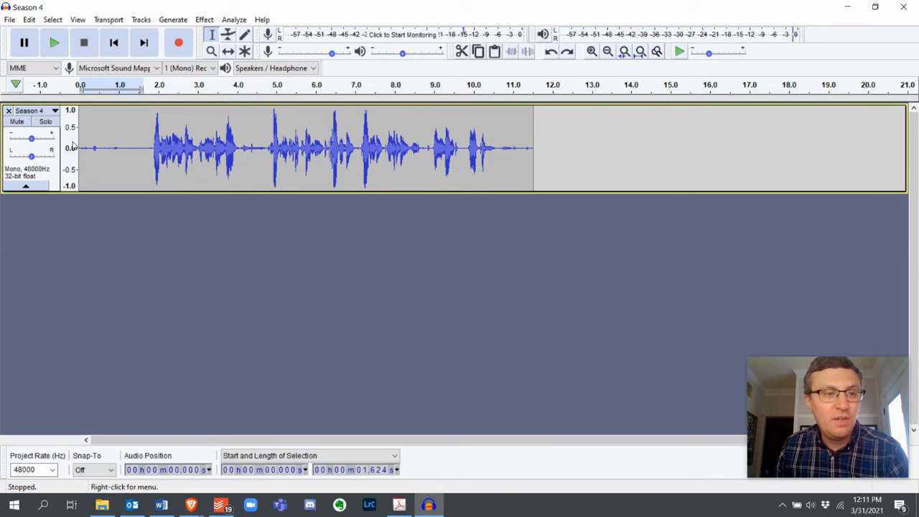
{"action": "left_click_drag", "start_coordinate": [80, 146], "coordinate": [143, 163]}
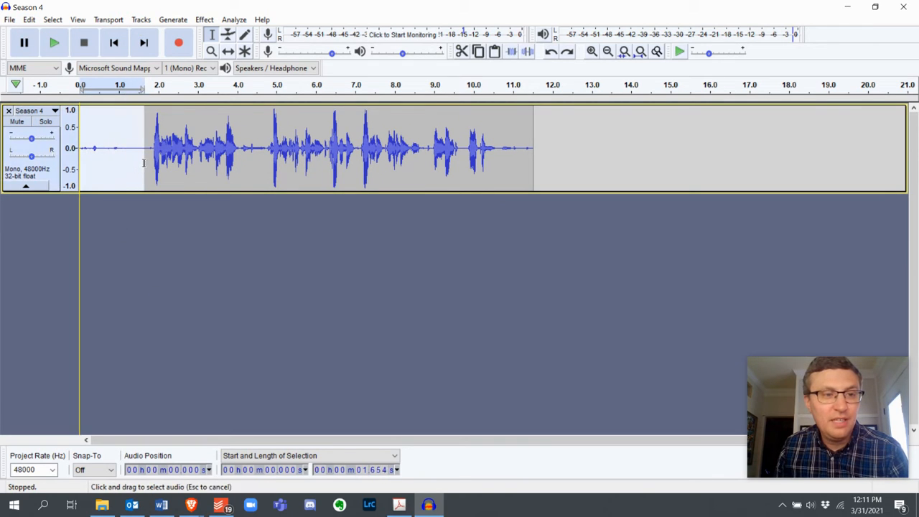
{"action": "key", "text": "Delete"}
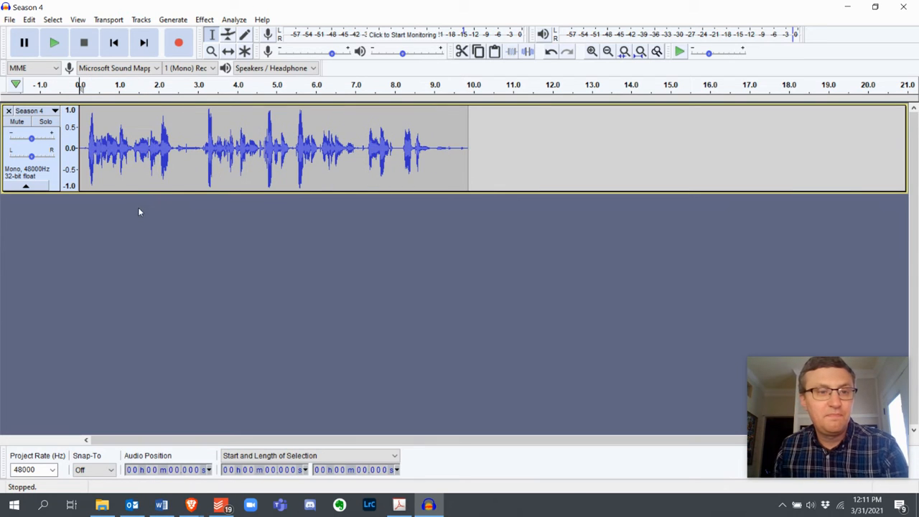
{"action": "left_click", "coordinate": [54, 43]}
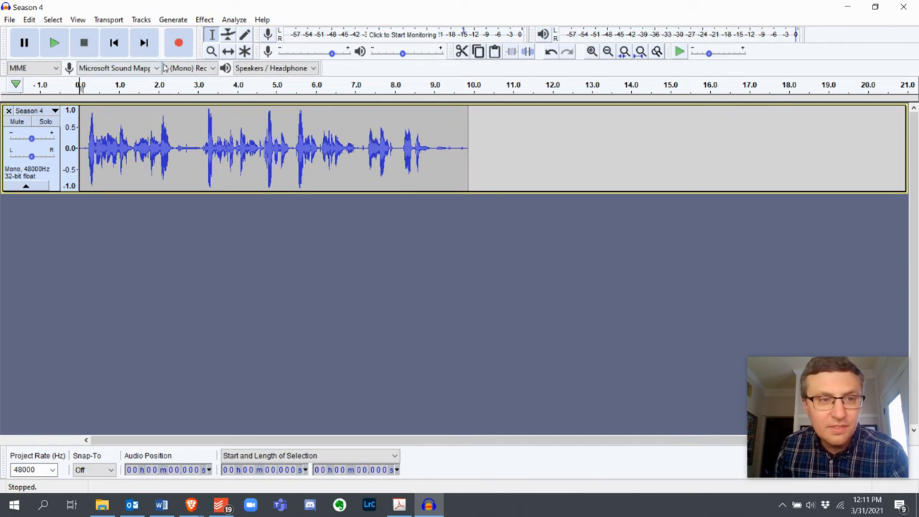
Demonstrate the Zoom tool by zooming into the track's second half, zooming back out, and zooming in again.
{"action": "left_click", "coordinate": [211, 55]}
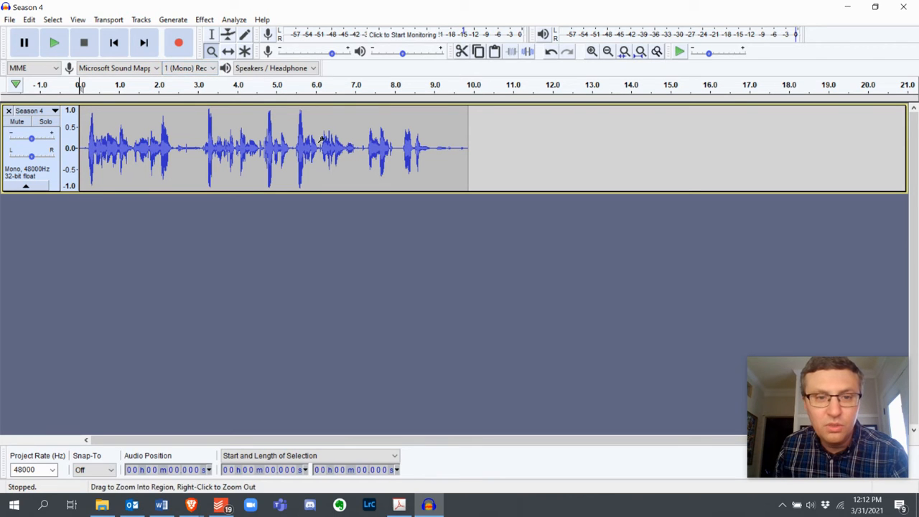
{"action": "left_click", "coordinate": [359, 153]}
{"action": "left_click", "coordinate": [364, 149]}
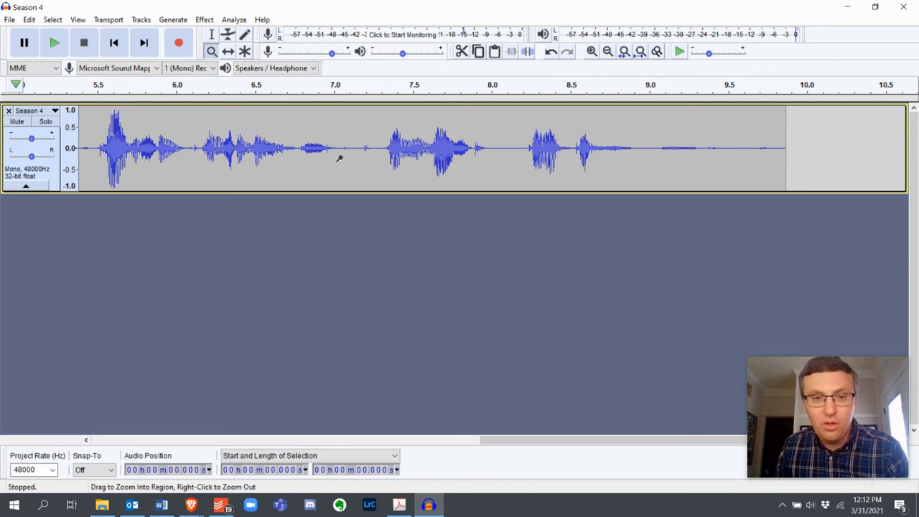
{"action": "right_click", "coordinate": [339, 158]}
{"action": "right_click", "coordinate": [339, 158]}
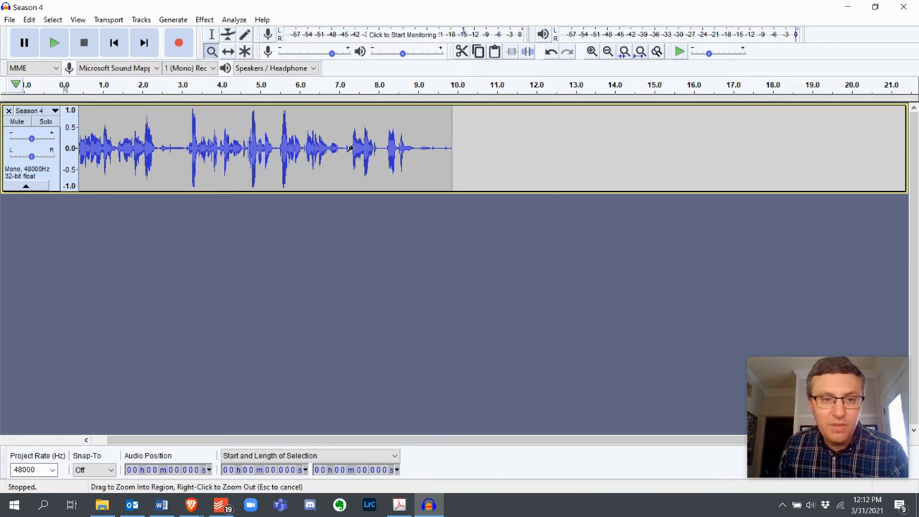
{"action": "left_click", "coordinate": [351, 148]}
{"action": "left_click", "coordinate": [343, 147]}
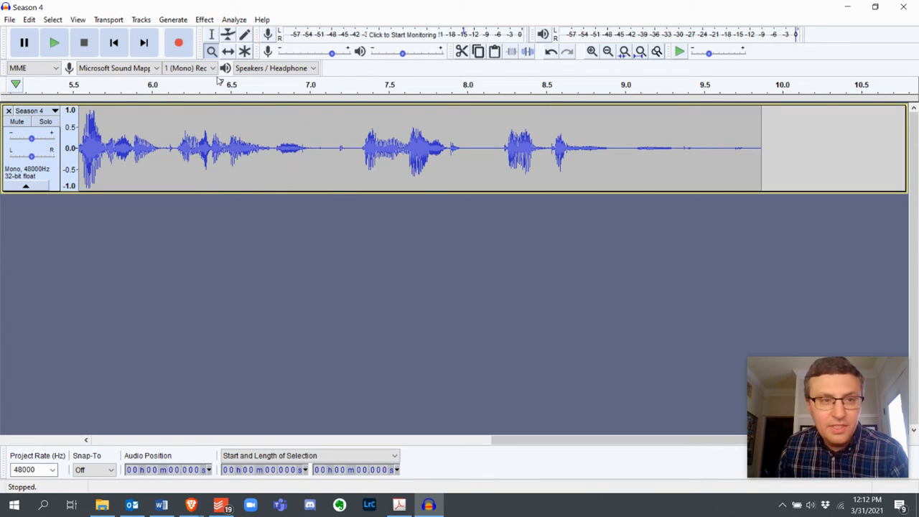
Return to the Selection tool, play the zoomed-in track from about 6.03 seconds, and stop.
{"action": "left_click", "coordinate": [211, 34]}
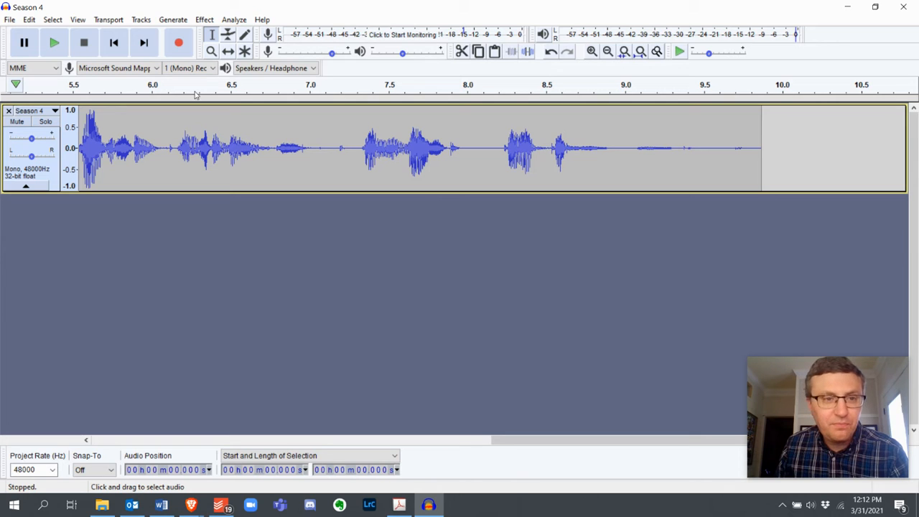
{"action": "left_click", "coordinate": [158, 122]}
{"action": "left_click", "coordinate": [54, 44]}
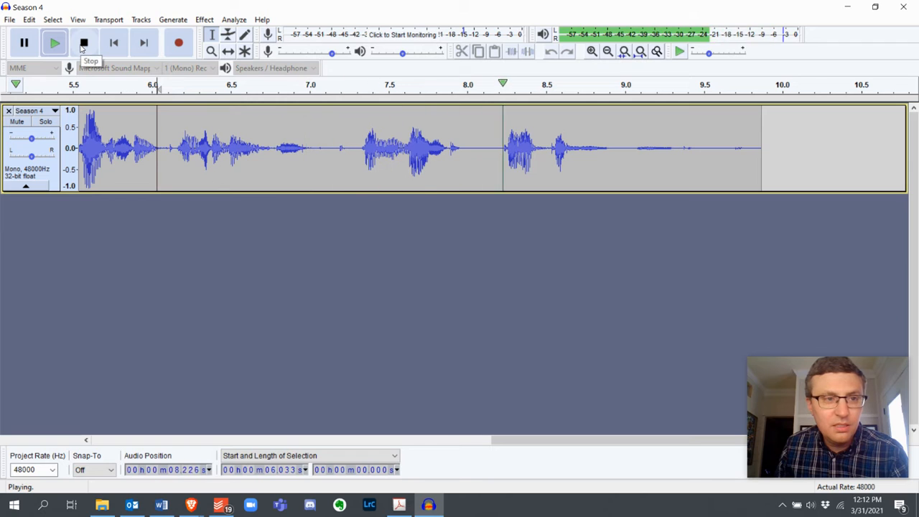
{"action": "left_click", "coordinate": [83, 43]}
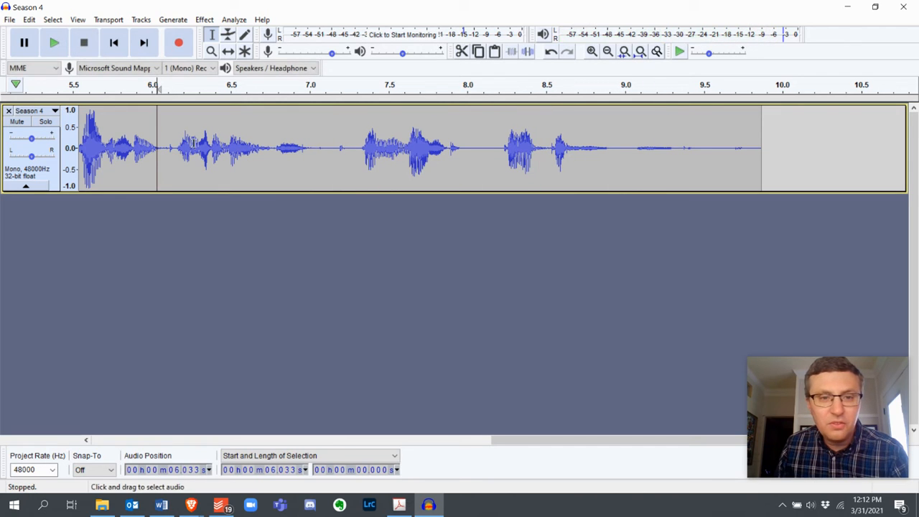
Highlight the tiny noise at about 7.18 seconds, clear the selection, and play from about 6.65 seconds to hear it.
{"action": "left_click_drag", "start_coordinate": [342, 147], "coordinate": [344, 157]}
{"action": "left_click", "coordinate": [335, 151]}
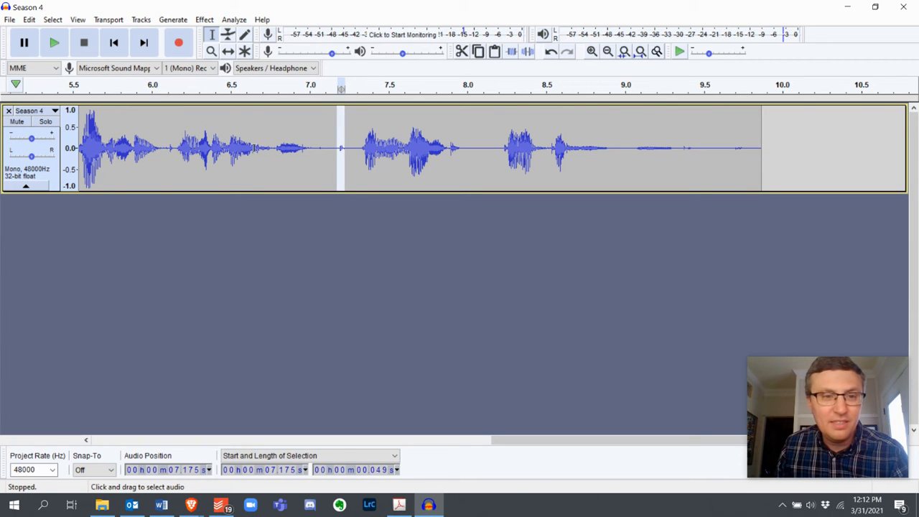
{"action": "left_click", "coordinate": [254, 148]}
{"action": "left_click", "coordinate": [55, 43]}
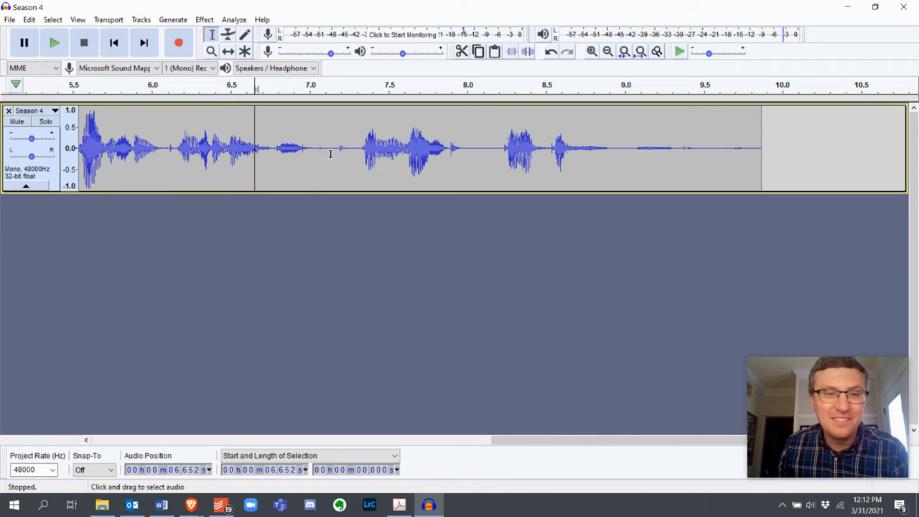
Cut about 0.04 seconds containing the small noise at 7.19 seconds and play the result from about 6.2 seconds.
{"action": "left_click_drag", "start_coordinate": [340, 142], "coordinate": [345, 144]}
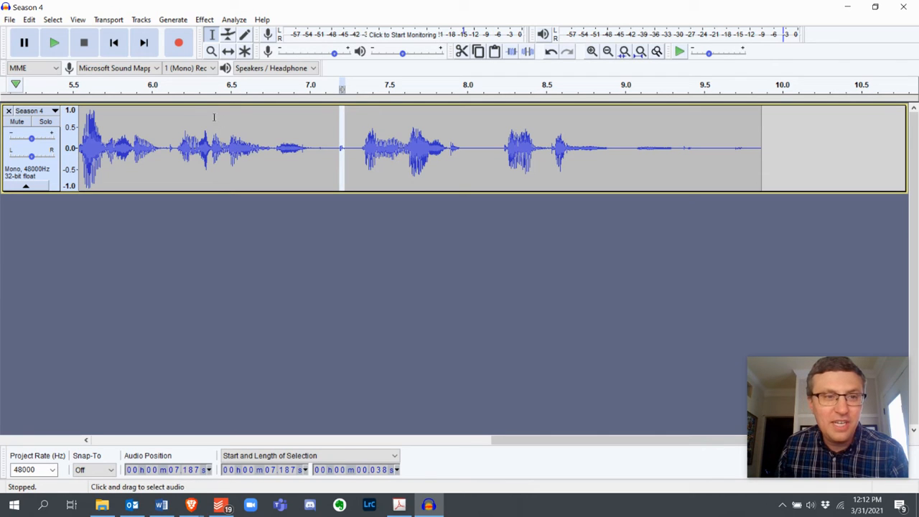
{"action": "left_click", "coordinate": [30, 20]}
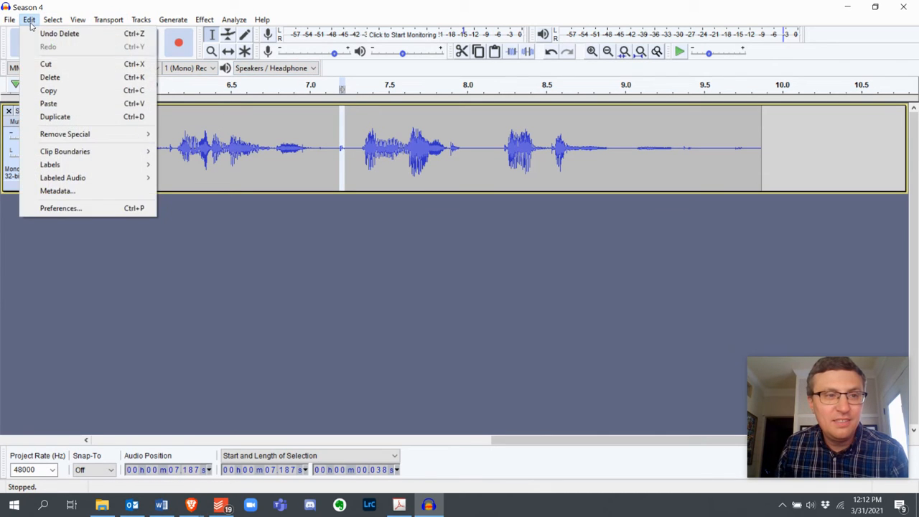
{"action": "left_click", "coordinate": [43, 63]}
{"action": "left_click", "coordinate": [182, 134]}
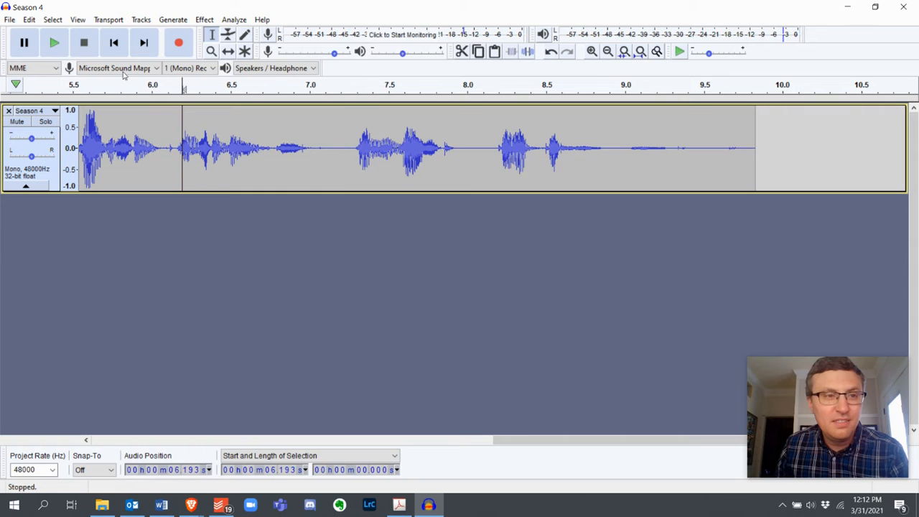
{"action": "left_click", "coordinate": [51, 43]}
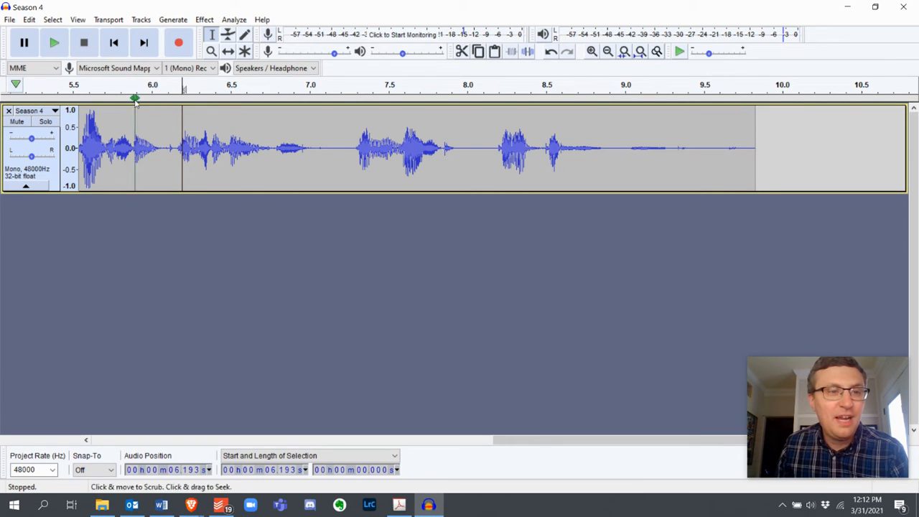
Zoom out until the whole track shows from its start and switch back to the Selection tool.
{"action": "left_click", "coordinate": [211, 51]}
{"action": "right_click", "coordinate": [254, 117]}
{"action": "right_click", "coordinate": [255, 117]}
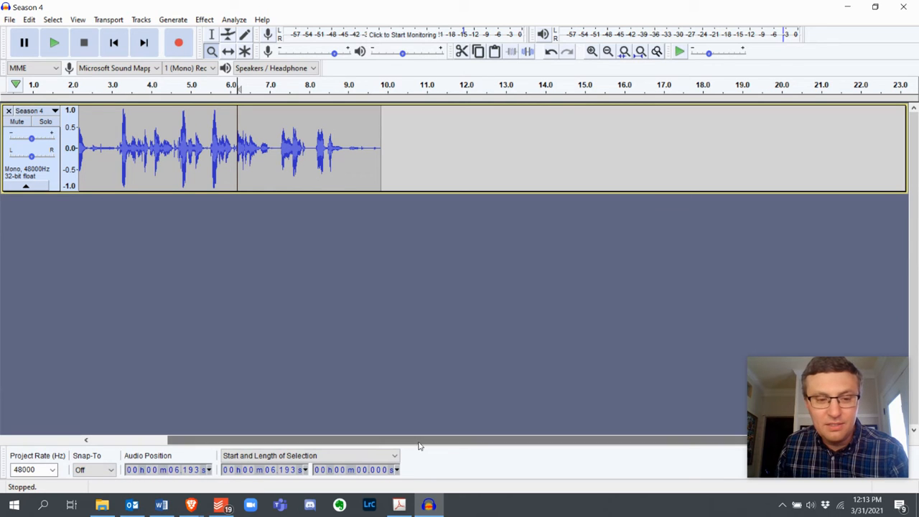
{"action": "left_click_drag", "start_coordinate": [604, 454], "coordinate": [266, 454]}
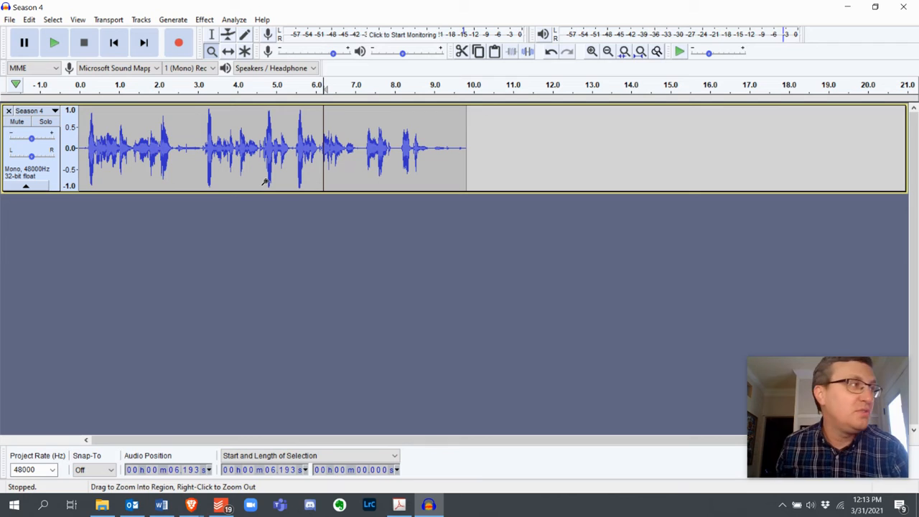
{"action": "left_click", "coordinate": [510, 131]}
{"action": "right_click", "coordinate": [280, 185]}
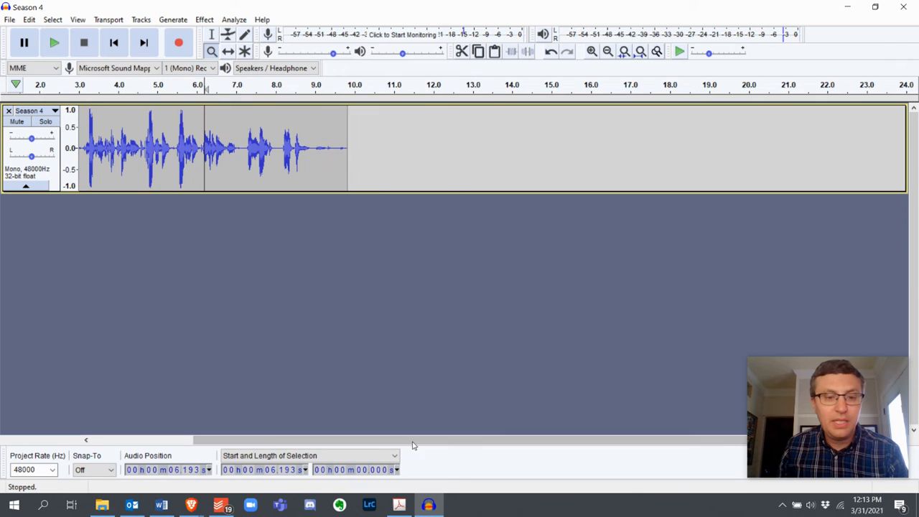
{"action": "left_click_drag", "start_coordinate": [410, 441], "coordinate": [301, 441]}
{"action": "left_click", "coordinate": [213, 34]}
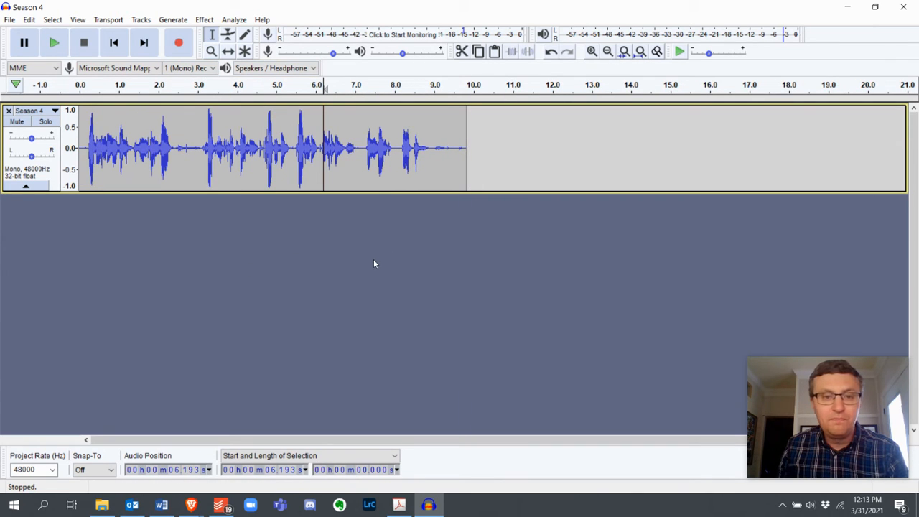
Record about 4.6 seconds of new audio onto the end of the Season 4 track and play it from about 9.5 seconds.
{"action": "left_click", "coordinate": [183, 51]}
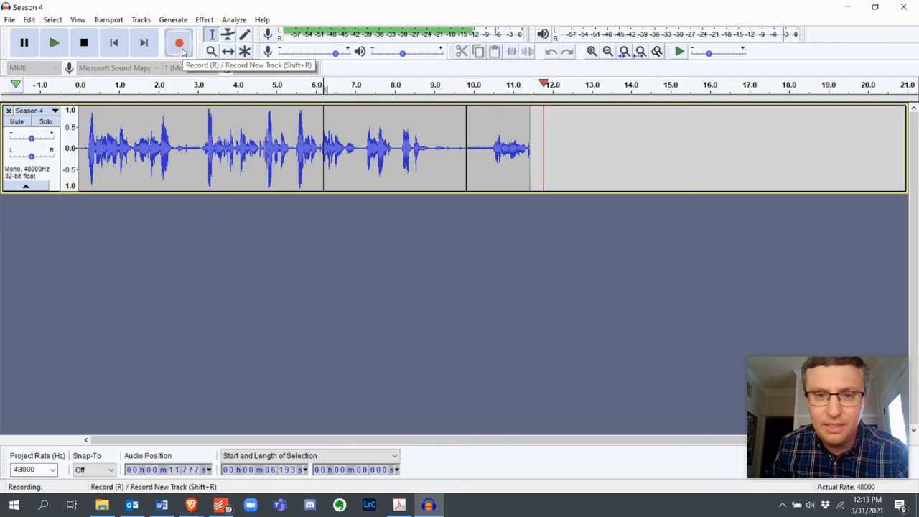
{"action": "left_click", "coordinate": [84, 43]}
{"action": "left_click", "coordinate": [456, 122]}
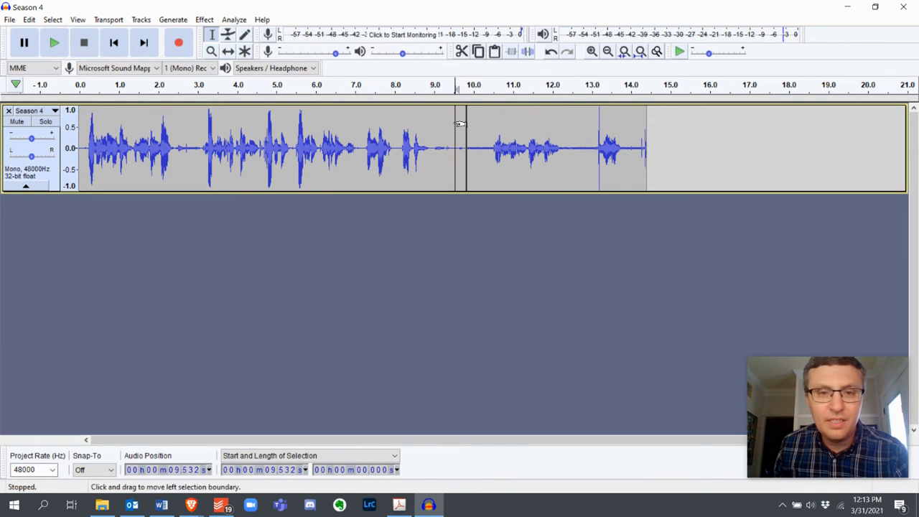
{"action": "left_click", "coordinate": [54, 42]}
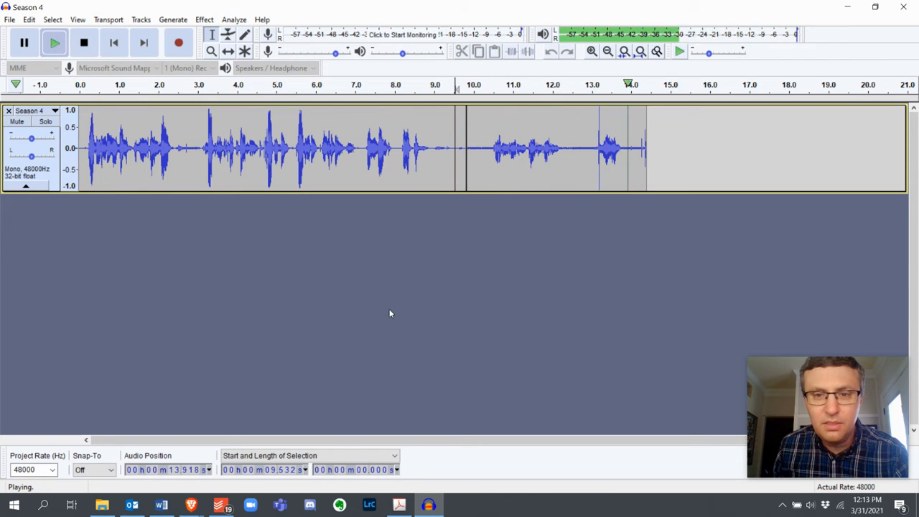
Play across the join between the original and new recordings from about 6.9 seconds, stop, and replay the audio.
{"action": "left_click", "coordinate": [353, 139]}
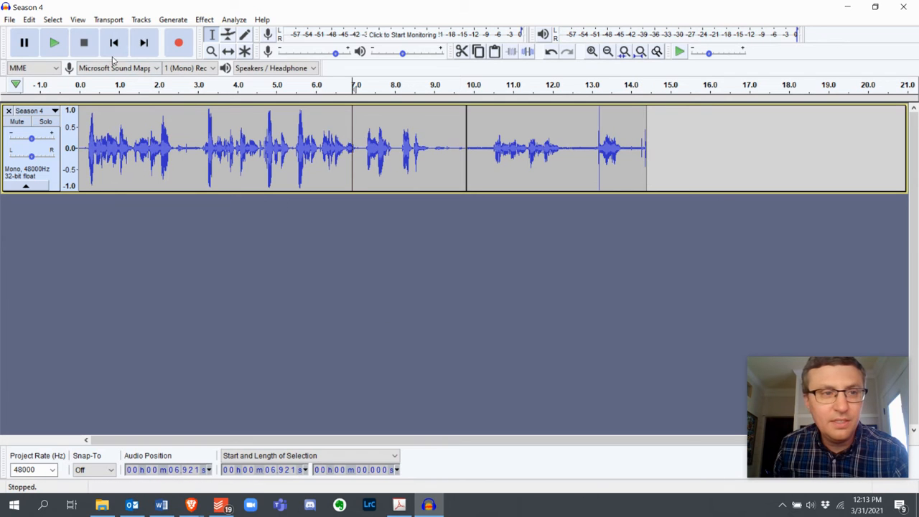
{"action": "left_click", "coordinate": [54, 43]}
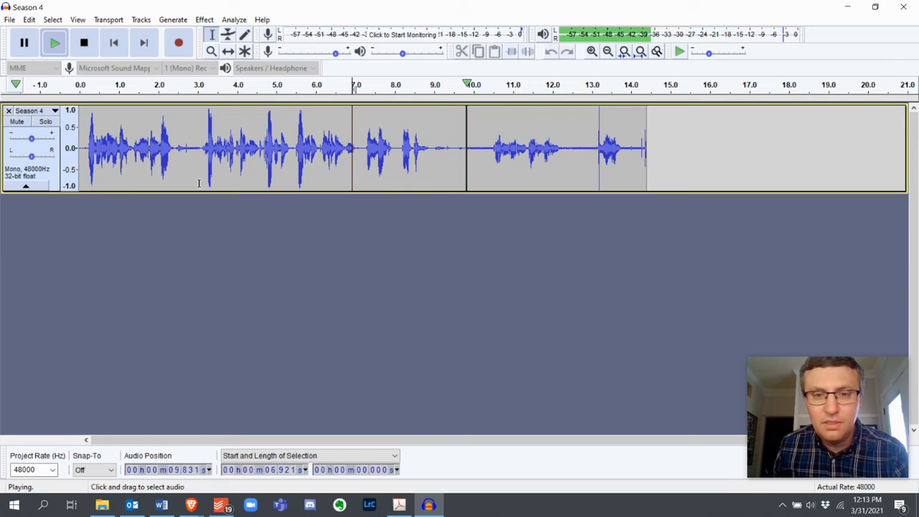
{"action": "left_click", "coordinate": [82, 44]}
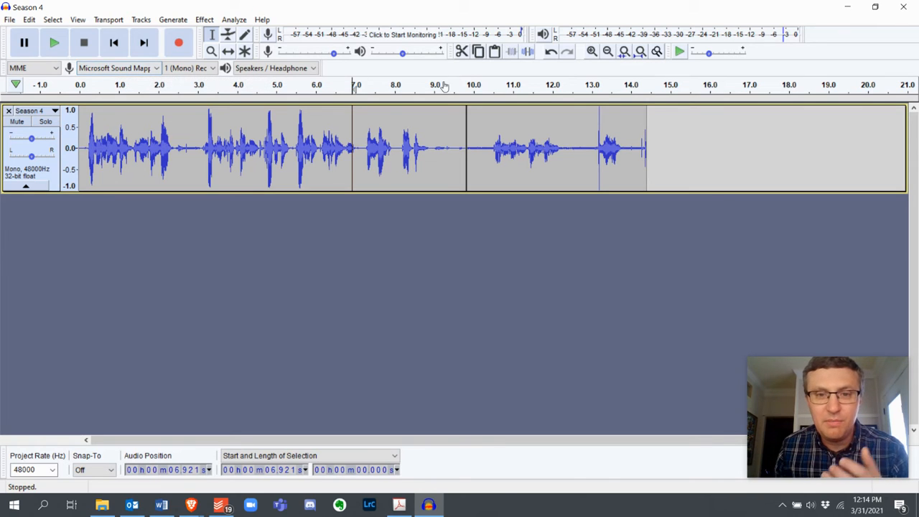
{"action": "left_click", "coordinate": [55, 43]}
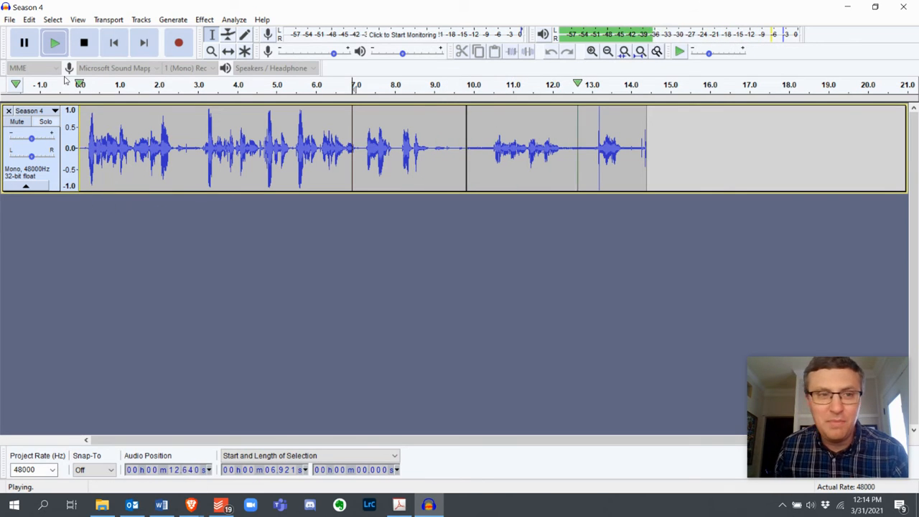
{"action": "left_click", "coordinate": [83, 43]}
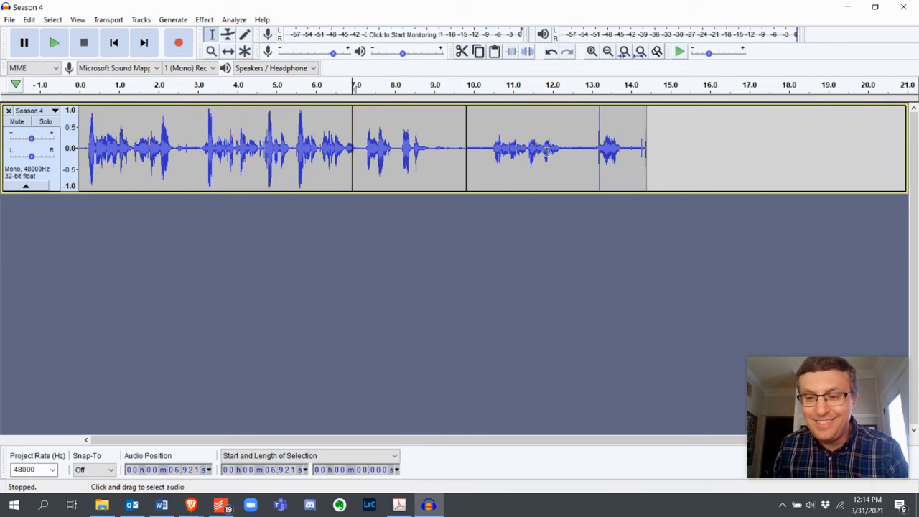
Merge the two clips at their boundary and copy the newly recorded section, selecting about 5.18 seconds from 9.76 seconds.
{"action": "left_click", "coordinate": [469, 143]}
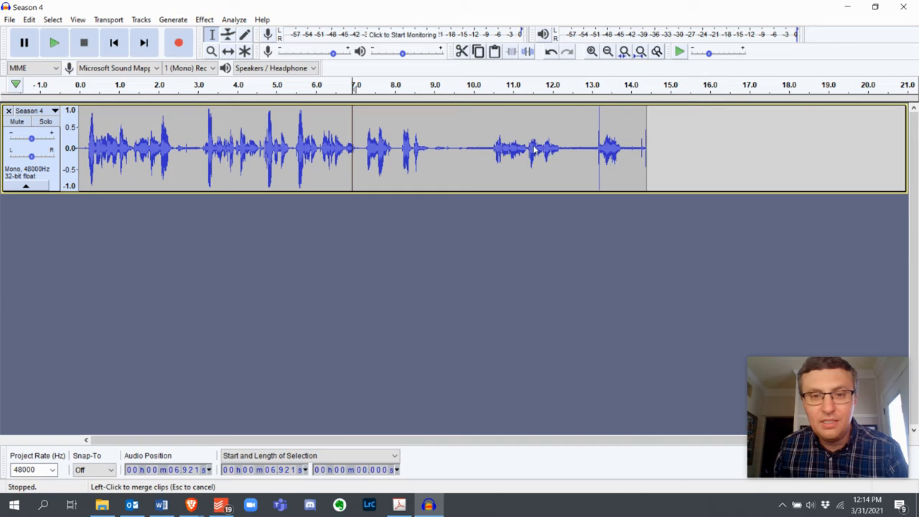
{"action": "left_click_drag", "start_coordinate": [669, 147], "coordinate": [464, 155]}
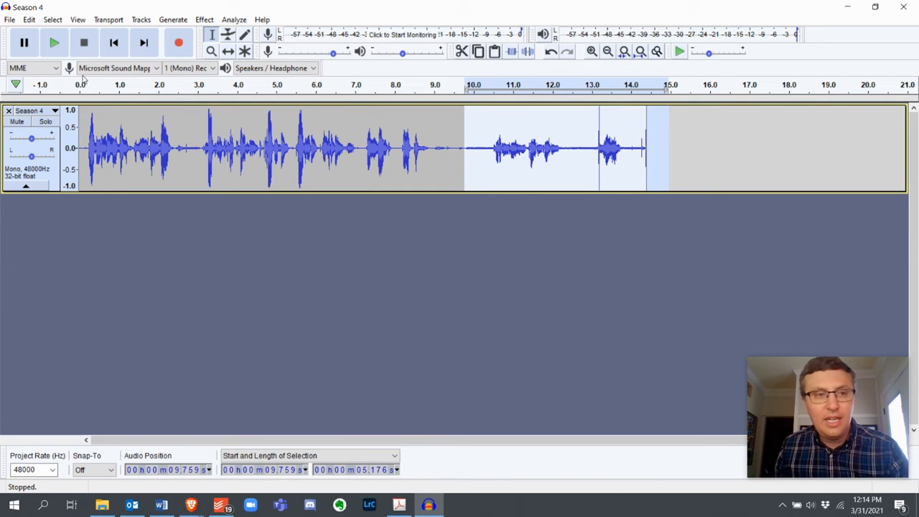
{"action": "left_click", "coordinate": [30, 21]}
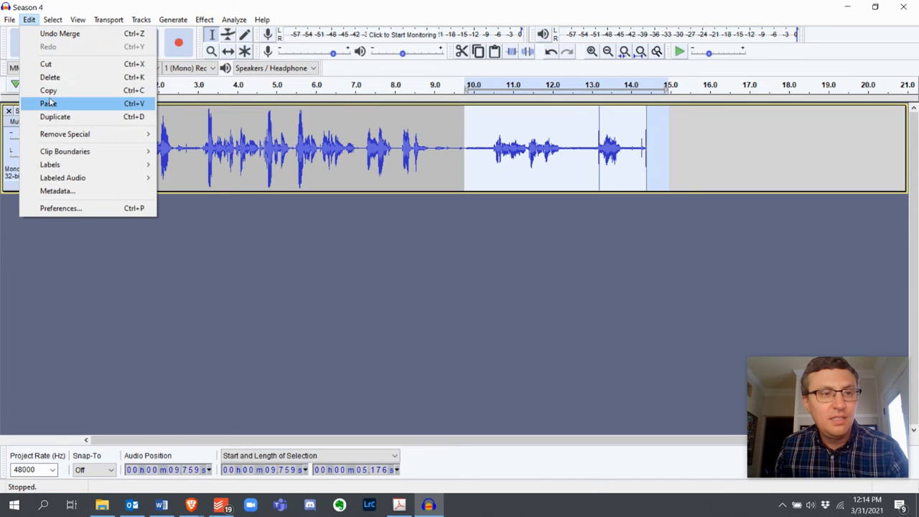
{"action": "left_click", "coordinate": [47, 90]}
Deselect the Season 4 track and paste the copied recording into a new separate track.
{"action": "left_click", "coordinate": [212, 270]}
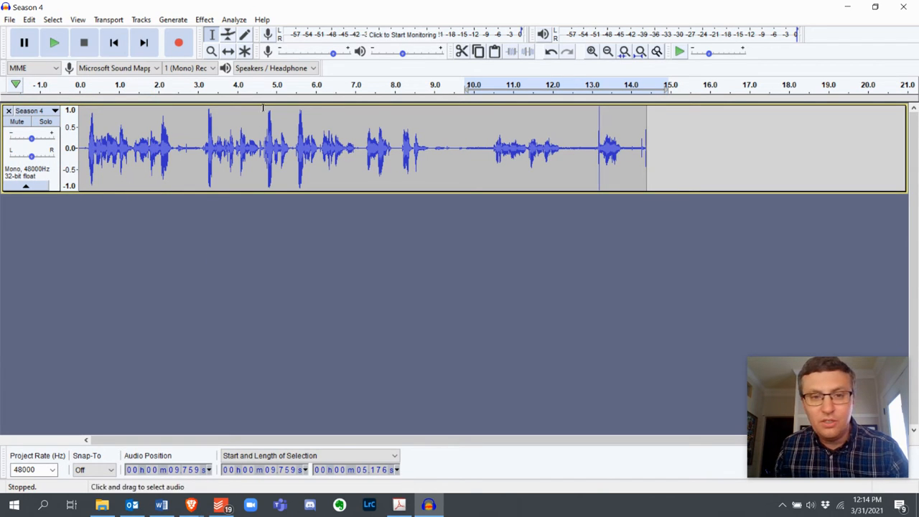
{"action": "left_click", "coordinate": [33, 22]}
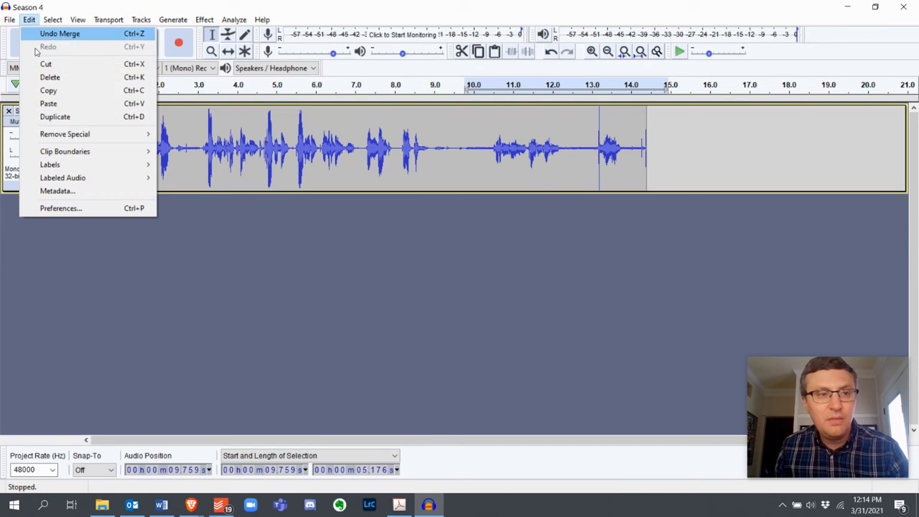
{"action": "left_click", "coordinate": [49, 104]}
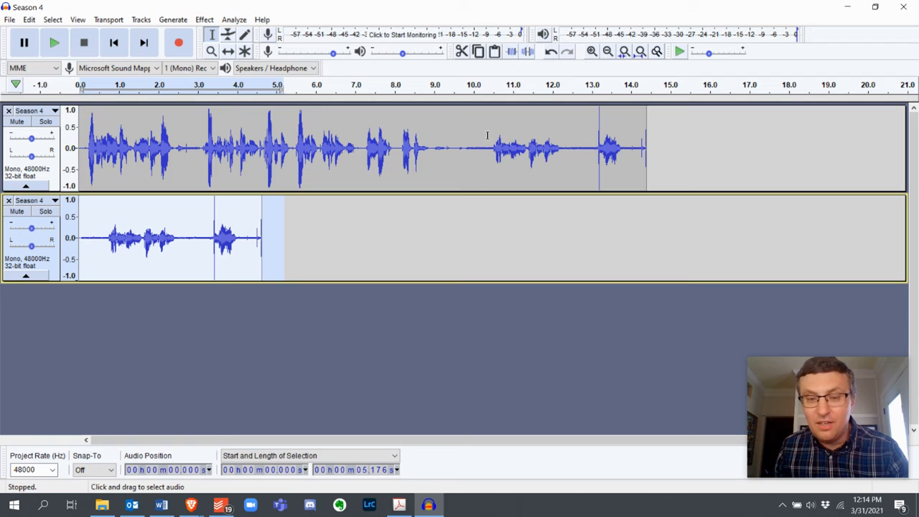
Clear the selection, play both Season 4 tracks together from the beginning, and stop playback.
{"action": "left_click", "coordinate": [117, 328]}
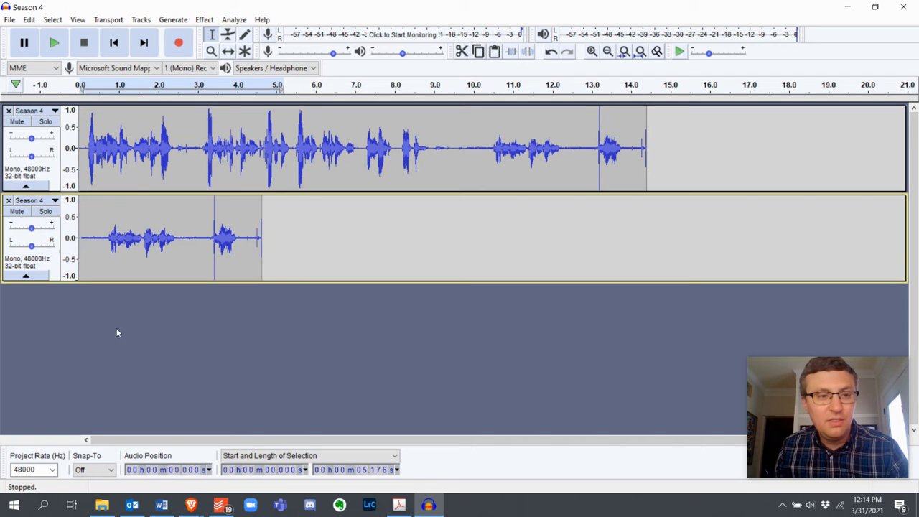
{"action": "left_click", "coordinate": [79, 143]}
{"action": "left_click", "coordinate": [62, 45]}
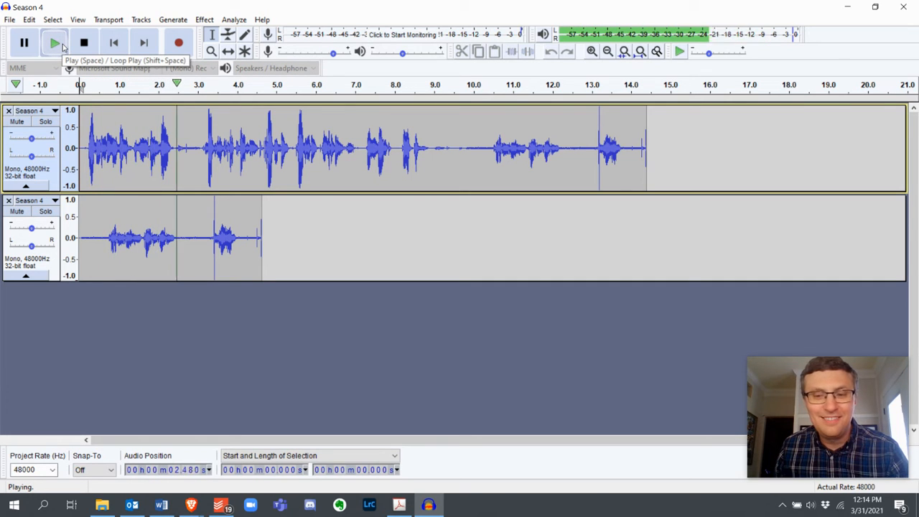
{"action": "left_click", "coordinate": [83, 44]}
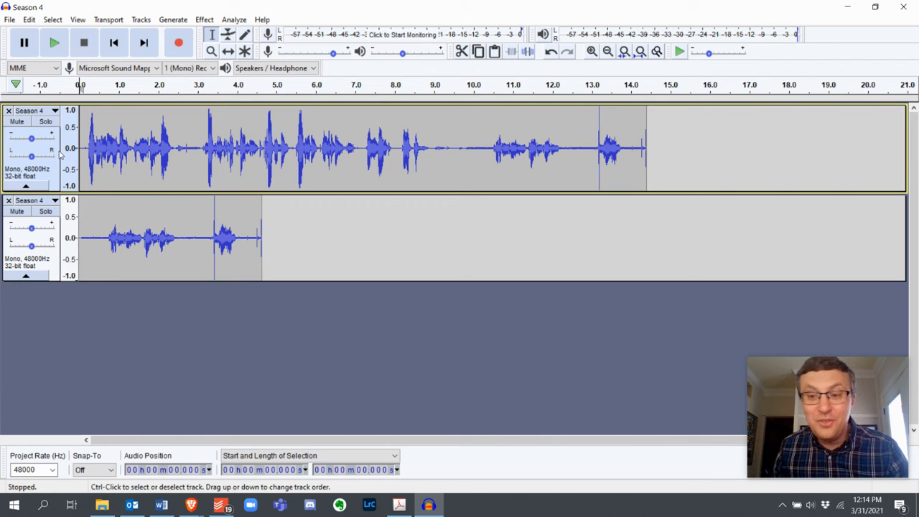
Mute the original Season 4 track, solo the pasted copy track, and play it alone from the start.
{"action": "left_click", "coordinate": [18, 122]}
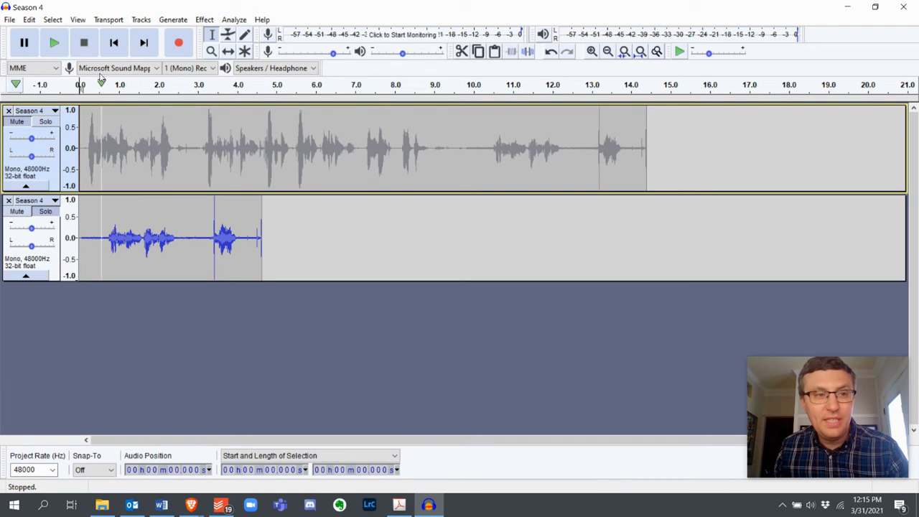
{"action": "left_click", "coordinate": [61, 48]}
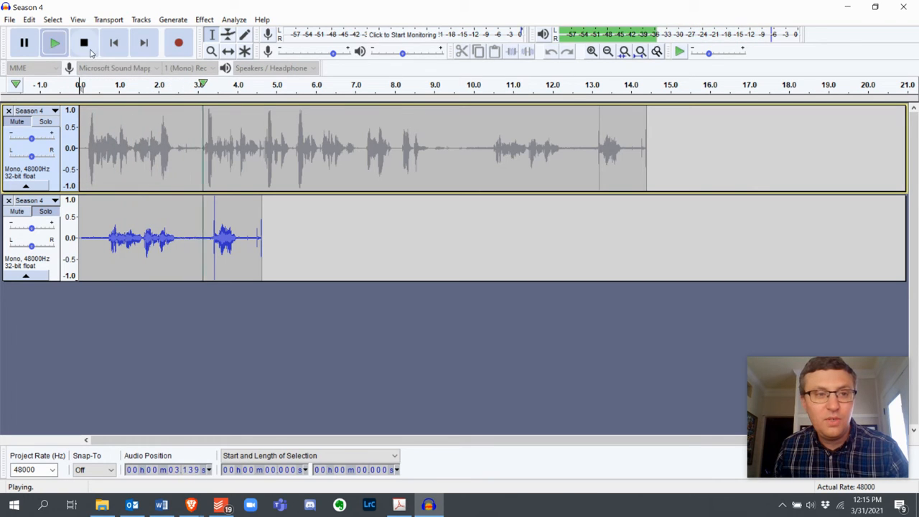
{"action": "key", "text": "space"}
Solo the original Season 4 track, mute the pasted copy track, and play from the start before stopping.
{"action": "left_click", "coordinate": [45, 122]}
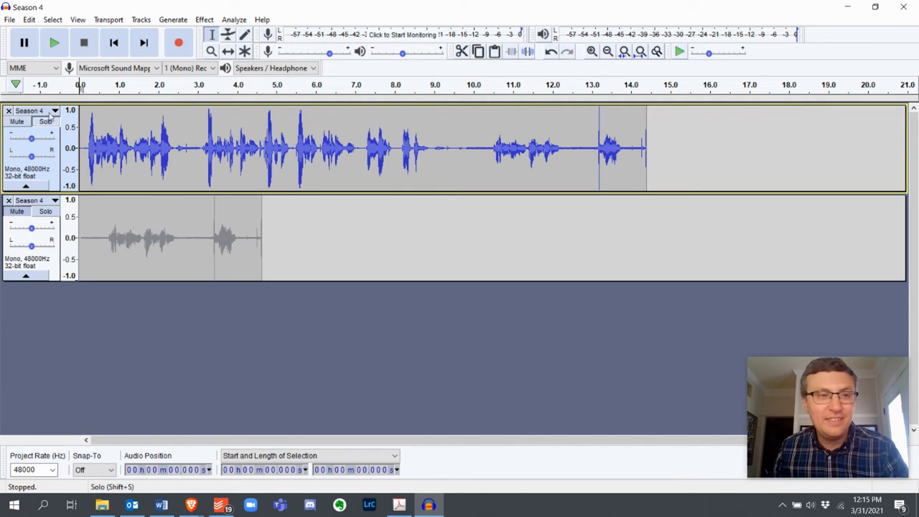
{"action": "left_click", "coordinate": [54, 45]}
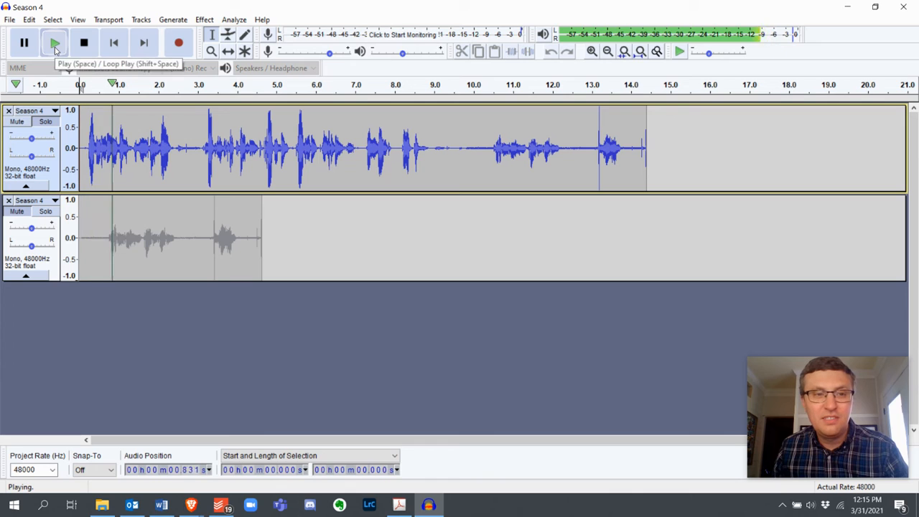
{"action": "left_click", "coordinate": [84, 44]}
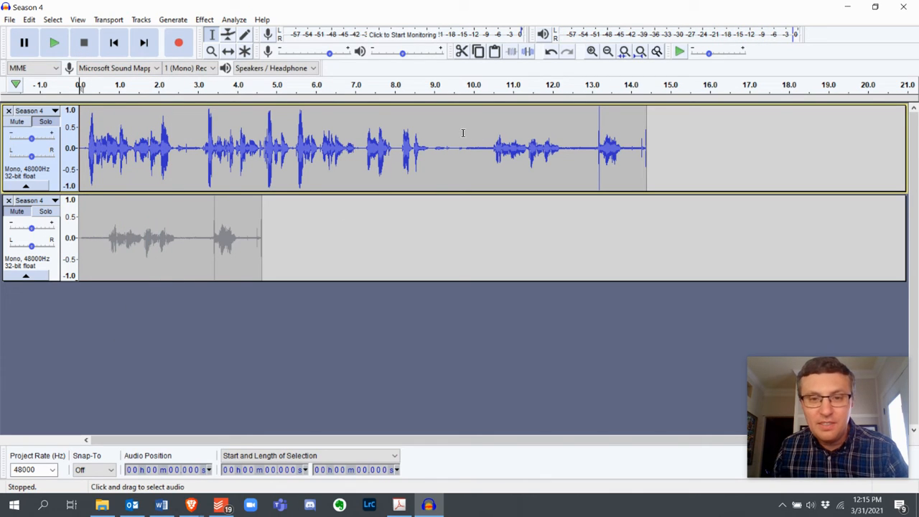
Remove the newly recorded end section from the original Season 4 track, selecting about 5.19 seconds from 9.76 seconds.
{"action": "left_click_drag", "start_coordinate": [463, 132], "coordinate": [670, 136]}
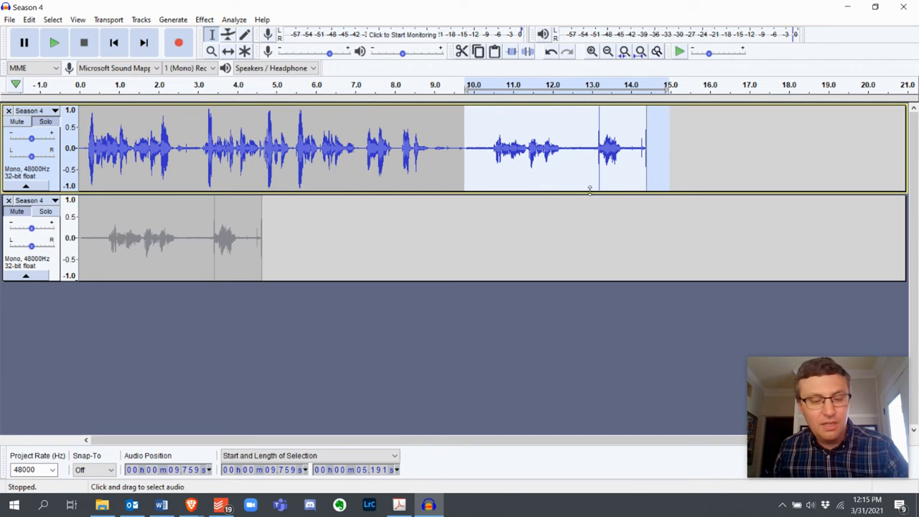
{"action": "left_click", "coordinate": [28, 19]}
{"action": "left_click", "coordinate": [58, 64]}
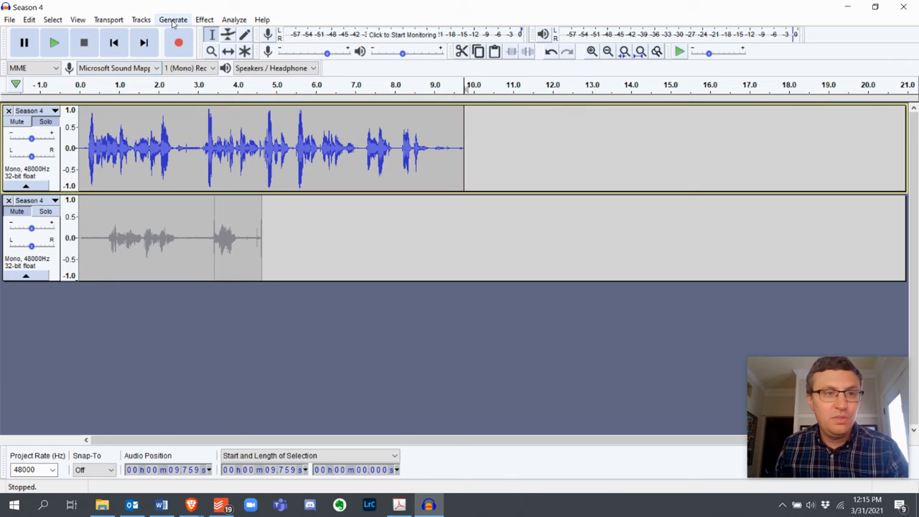
Add an empty stereo track below the two Season 4 tracks and remove it again.
{"action": "left_click", "coordinate": [140, 20]}
{"action": "mouse_move", "coordinate": [150, 41]}
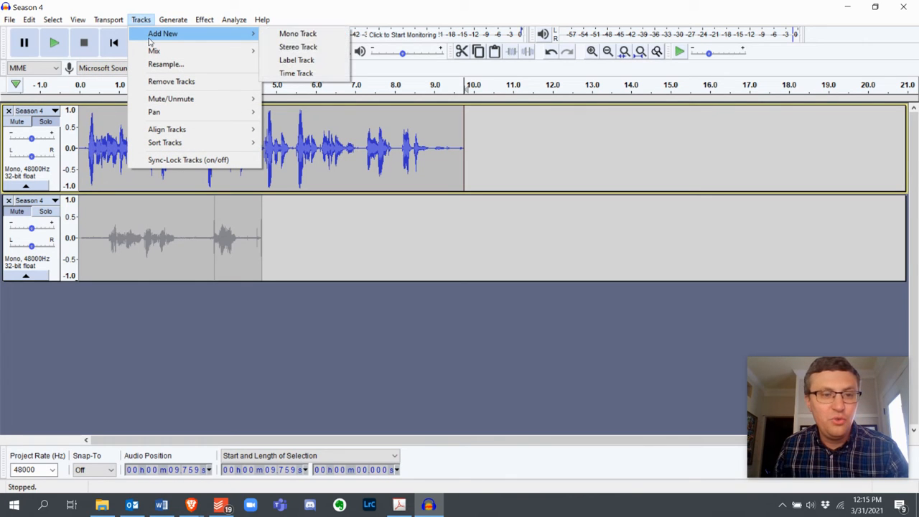
{"action": "left_click", "coordinate": [295, 46]}
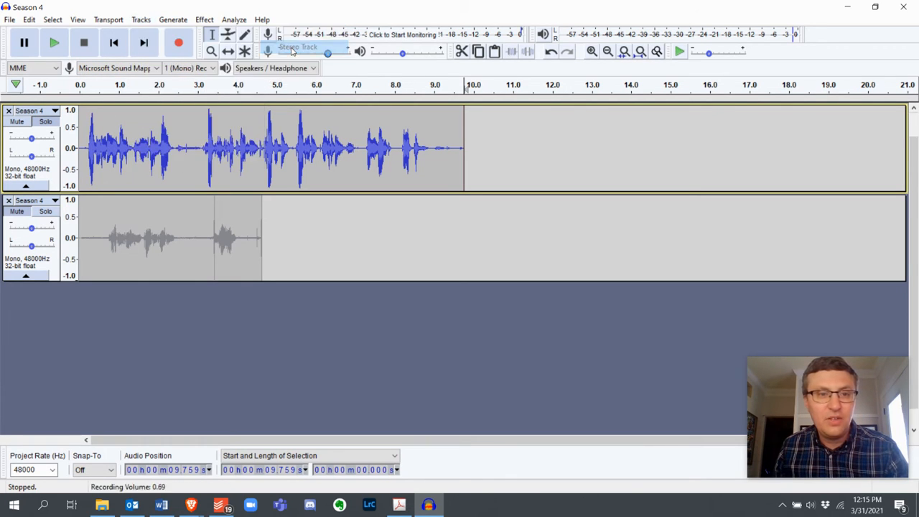
{"action": "scroll", "coordinate": [196, 338], "scroll_direction": "up", "scroll_amount": 2}
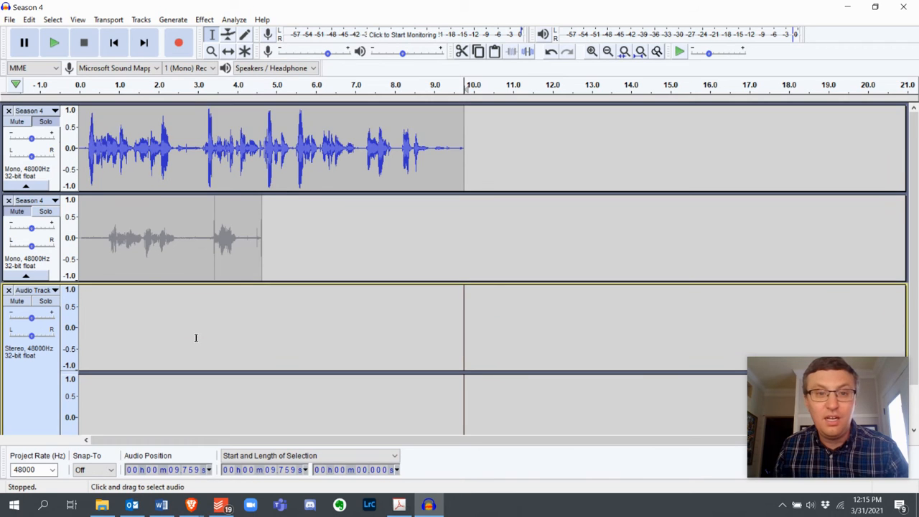
{"action": "scroll", "coordinate": [195, 337], "scroll_direction": "down", "scroll_amount": 2}
{"action": "left_click_drag", "start_coordinate": [231, 425], "coordinate": [235, 375]}
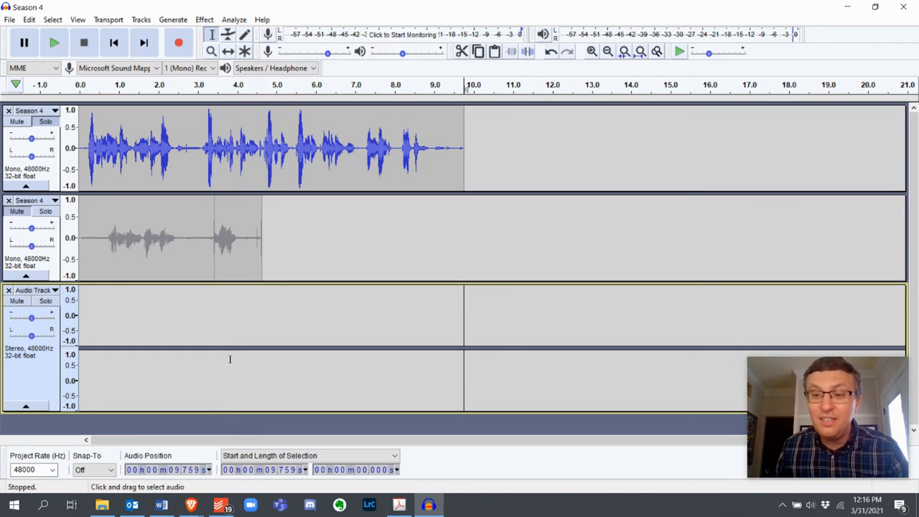
{"action": "left_click", "coordinate": [8, 290]}
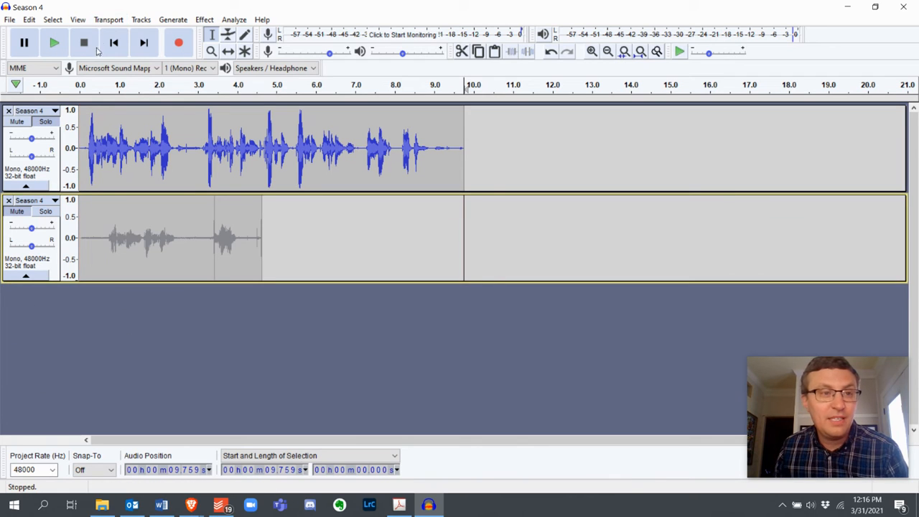
Add an empty mono track below the Season 4 tracks and place the cursor at its start.
{"action": "left_click", "coordinate": [141, 19]}
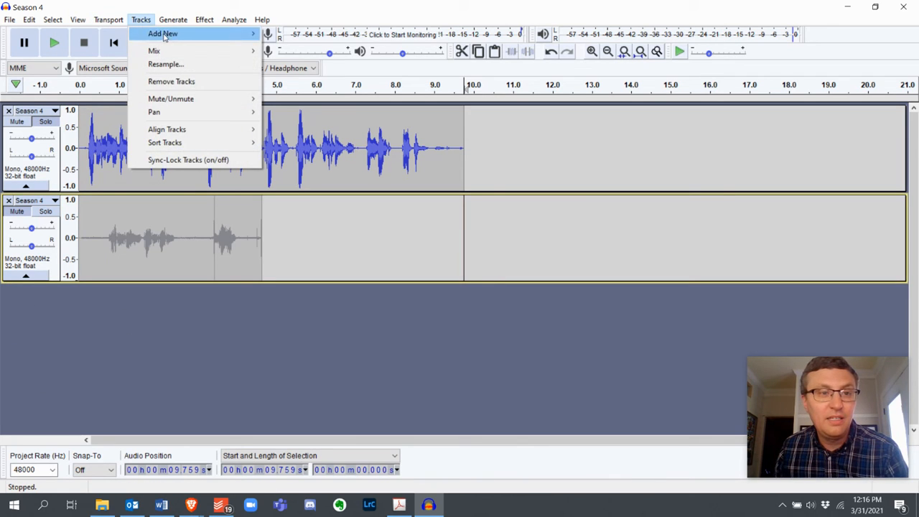
{"action": "mouse_move", "coordinate": [165, 33]}
{"action": "left_click", "coordinate": [294, 35]}
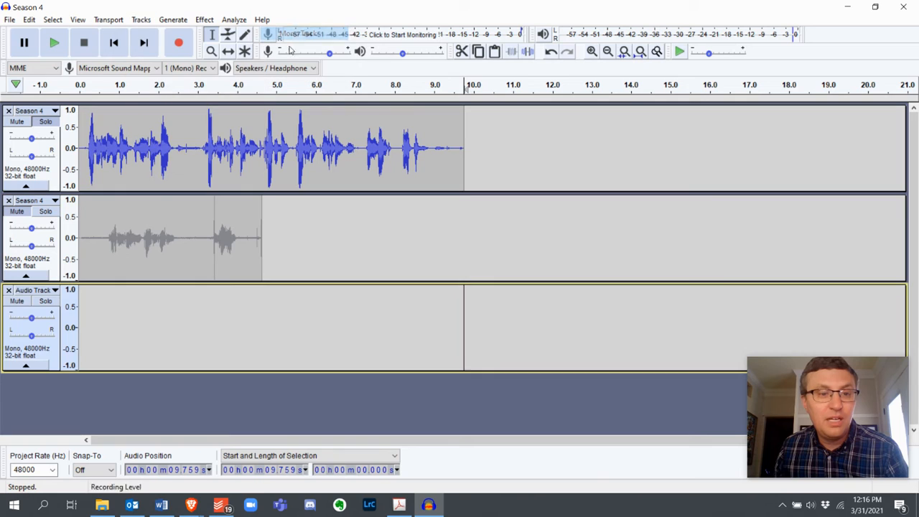
{"action": "left_click", "coordinate": [79, 296]}
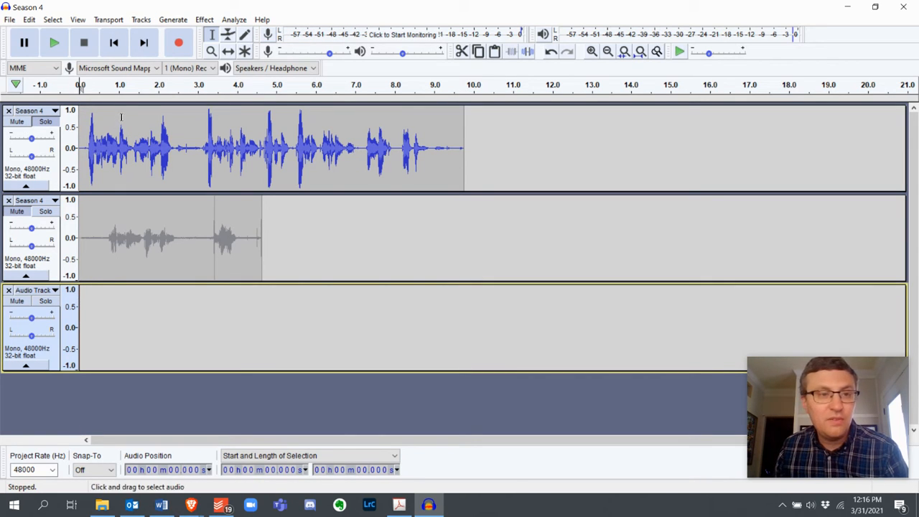
Record about 3.7 seconds of trial audio onto the new mono track and delete that recording.
{"action": "left_click", "coordinate": [179, 44]}
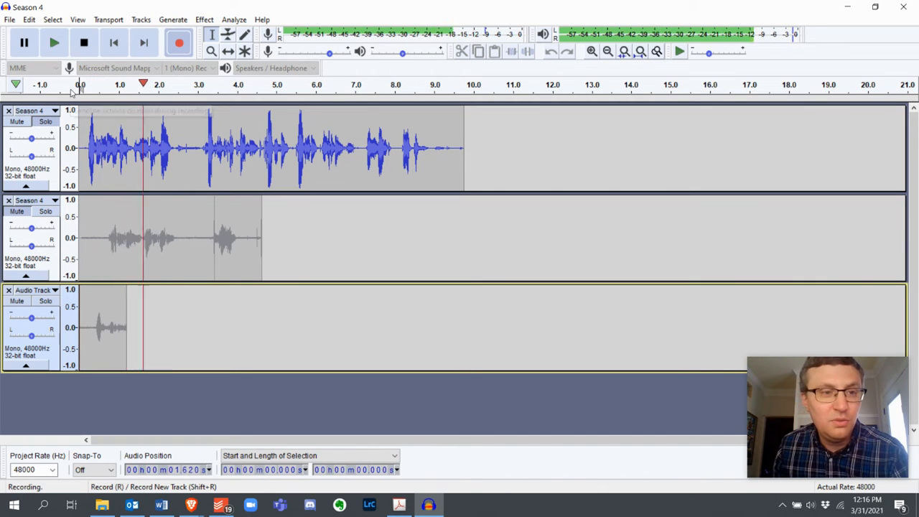
{"action": "left_click", "coordinate": [84, 43]}
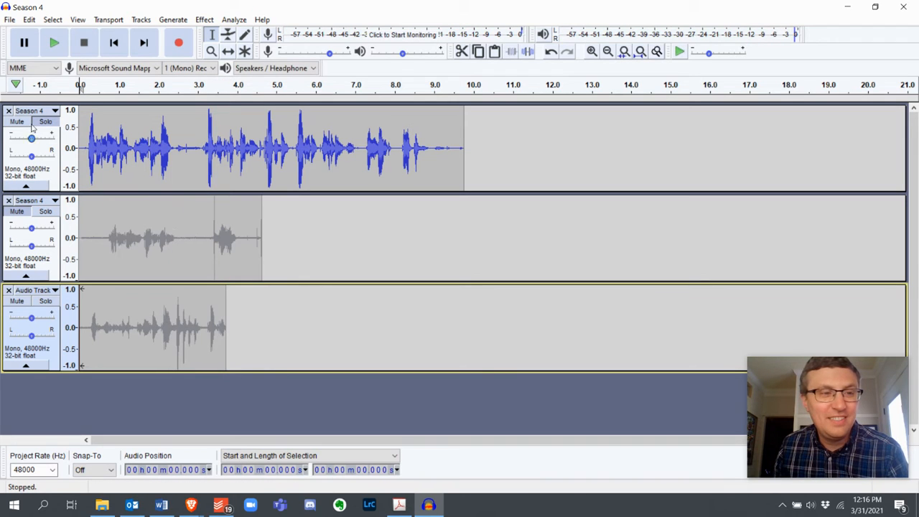
{"action": "left_click", "coordinate": [215, 319]}
{"action": "left_click_drag", "start_coordinate": [247, 316], "coordinate": [72, 309]}
{"action": "key", "text": "Delete"}
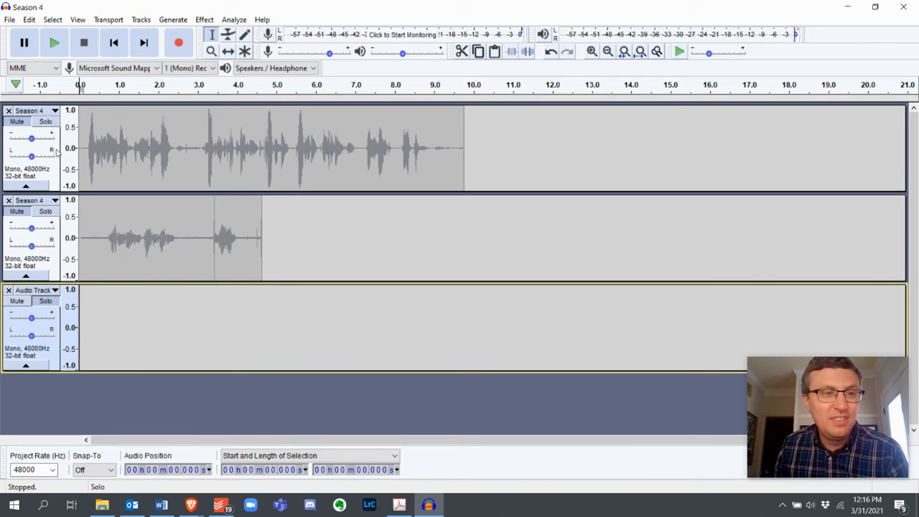
With Season 4 muted and the new mono track soloed, record about 6.3 seconds onto it and remove the pasted copy track.
{"action": "left_click", "coordinate": [183, 47]}
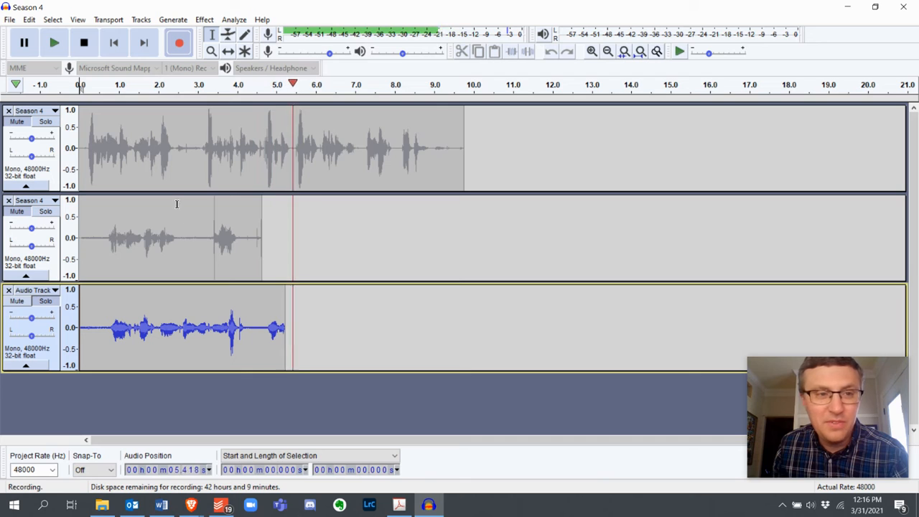
{"action": "left_click", "coordinate": [83, 42]}
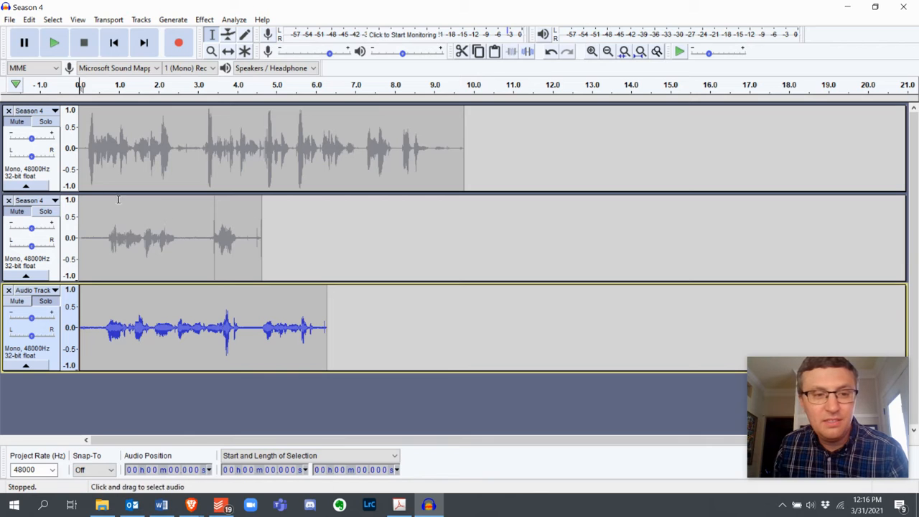
{"action": "left_click", "coordinate": [9, 201]}
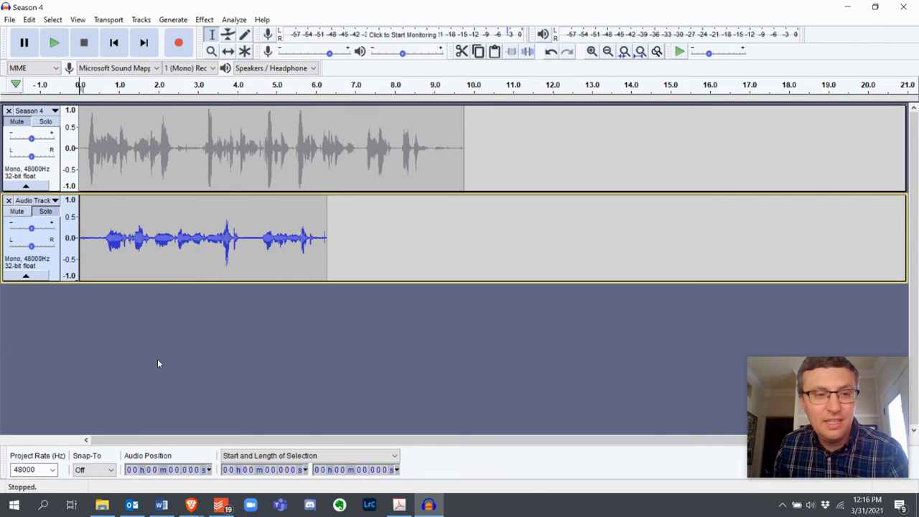
Rename the newly recorded track Second Segment and time-shift its clip to start at about 10.1 seconds, after the Season 4 audio.
{"action": "left_click", "coordinate": [55, 201]}
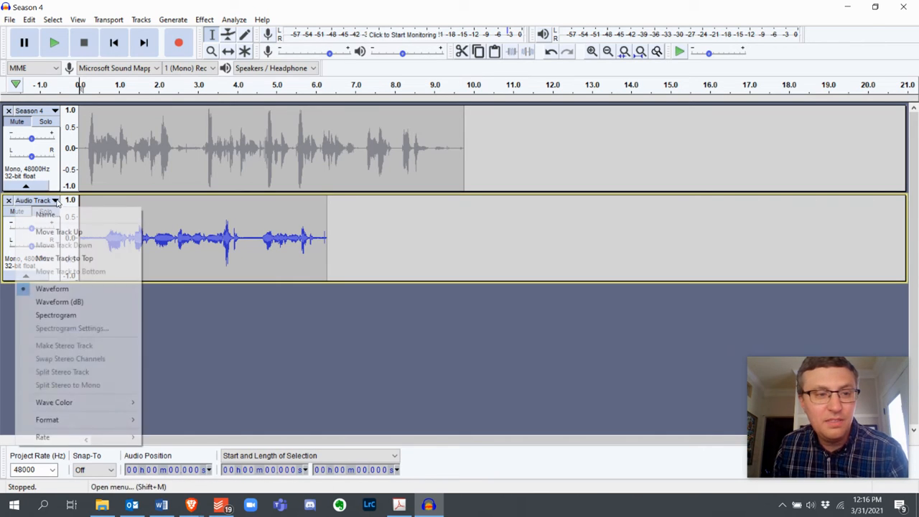
{"action": "left_click", "coordinate": [62, 214]}
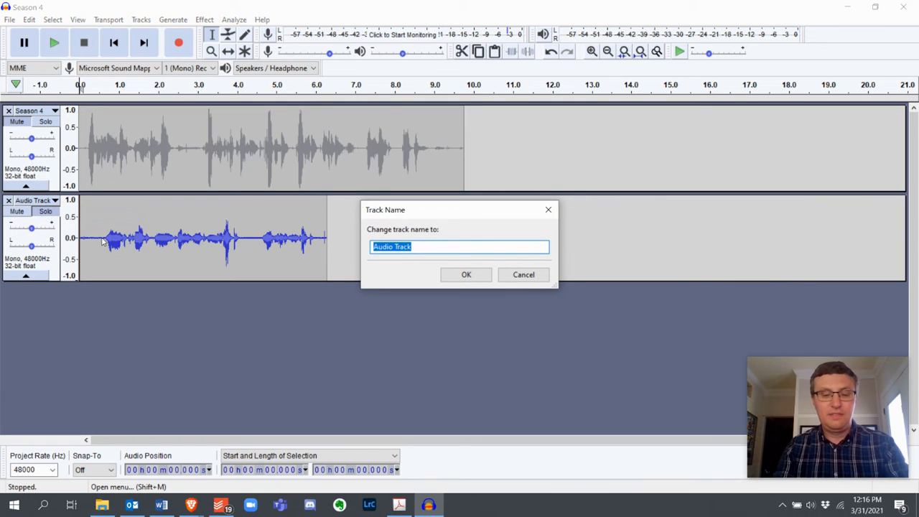
{"action": "type", "text": "Second Segment"}
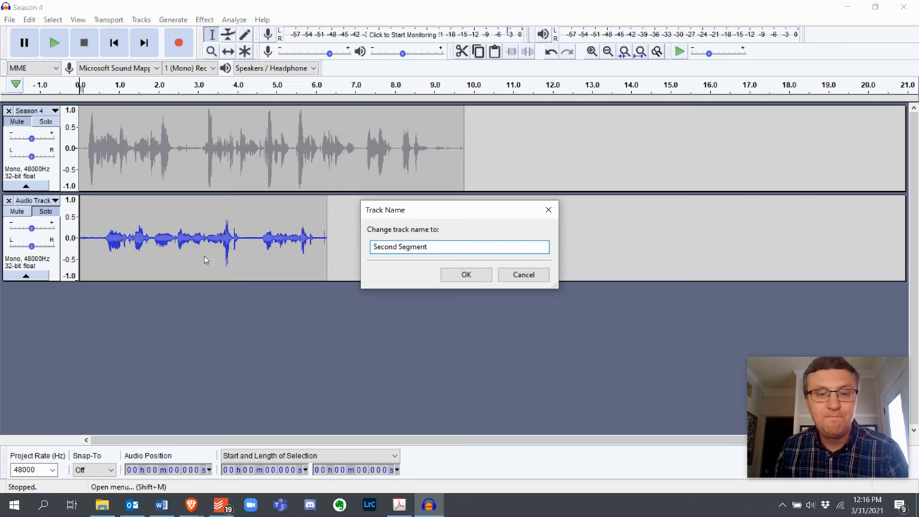
{"action": "left_click", "coordinate": [474, 280]}
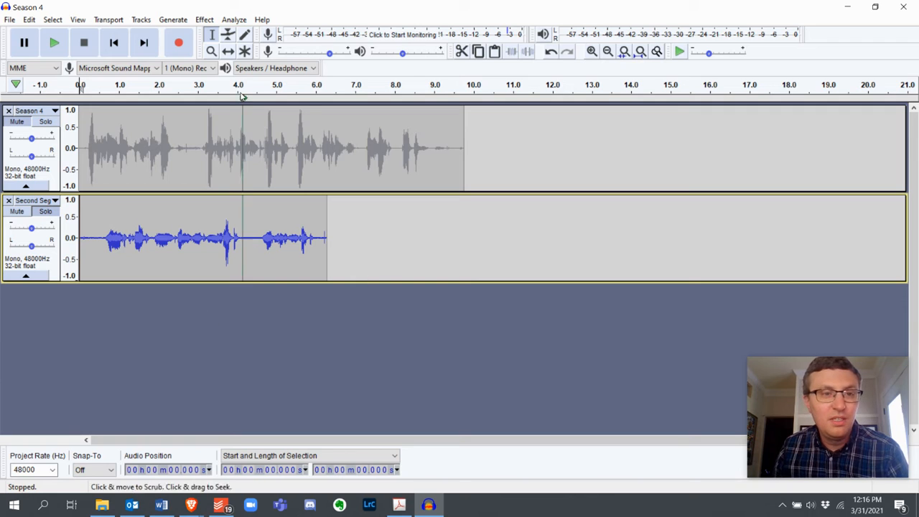
{"action": "left_click", "coordinate": [229, 51]}
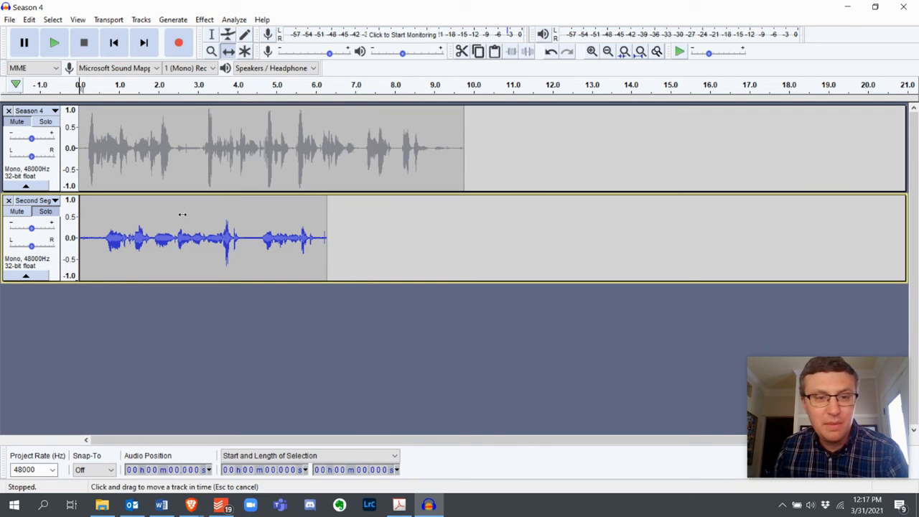
{"action": "left_click_drag", "start_coordinate": [183, 214], "coordinate": [580, 264]}
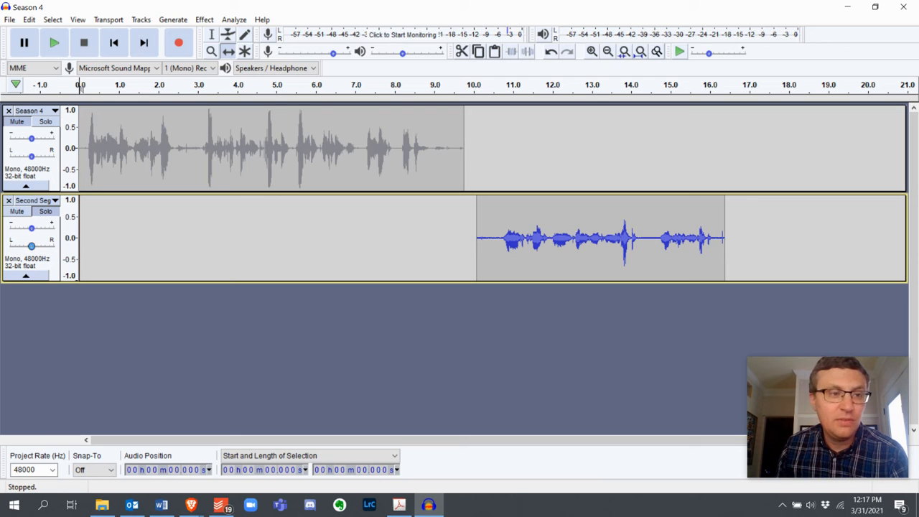
Unmute Season 4, turn off solo on Second Segment, and play both tracks from about 6.83 seconds across the transition.
{"action": "left_click", "coordinate": [20, 129]}
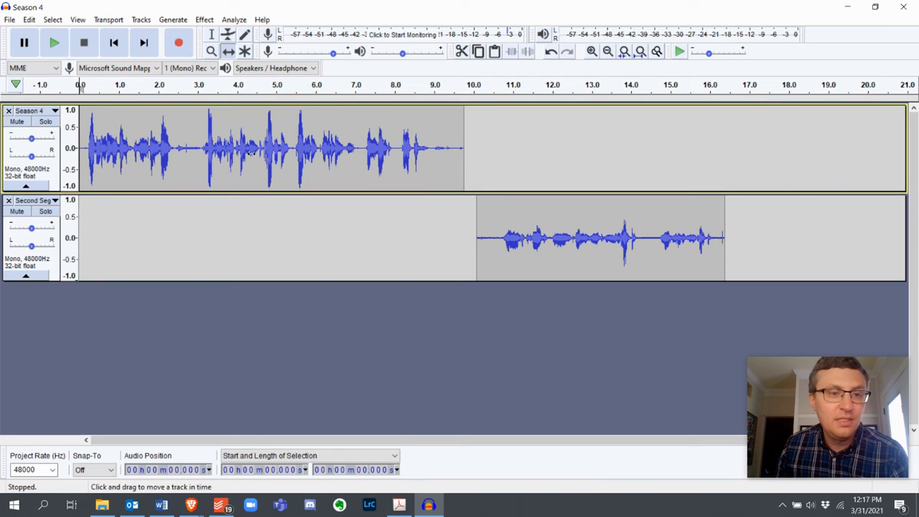
{"action": "left_click", "coordinate": [211, 34]}
{"action": "left_click", "coordinate": [349, 136]}
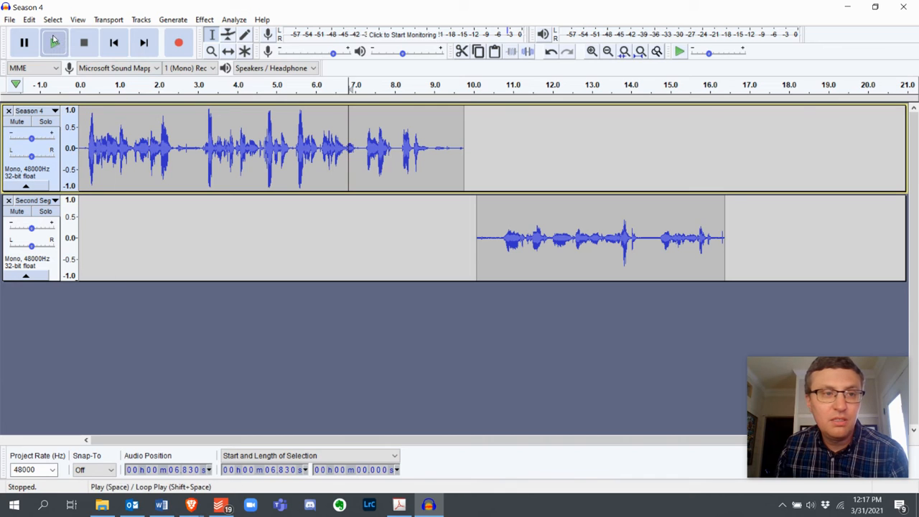
{"action": "left_click", "coordinate": [55, 43]}
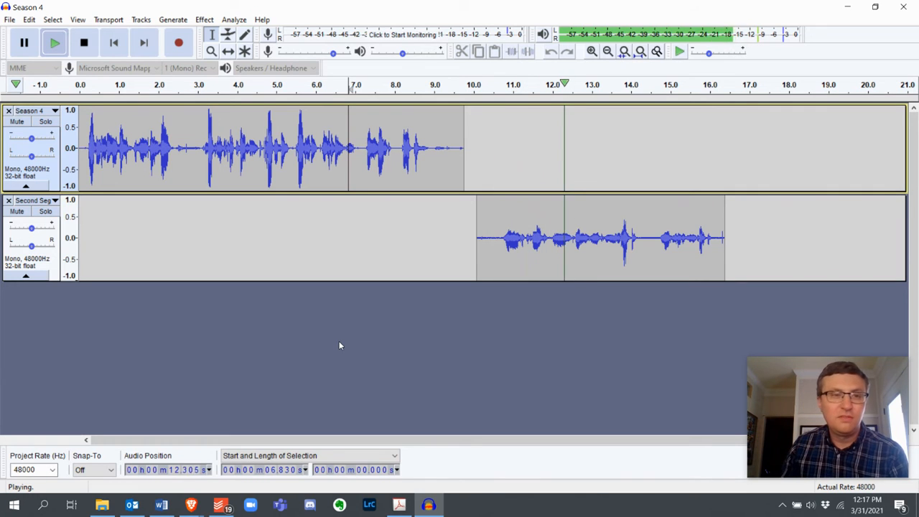
{"action": "left_click", "coordinate": [84, 42]}
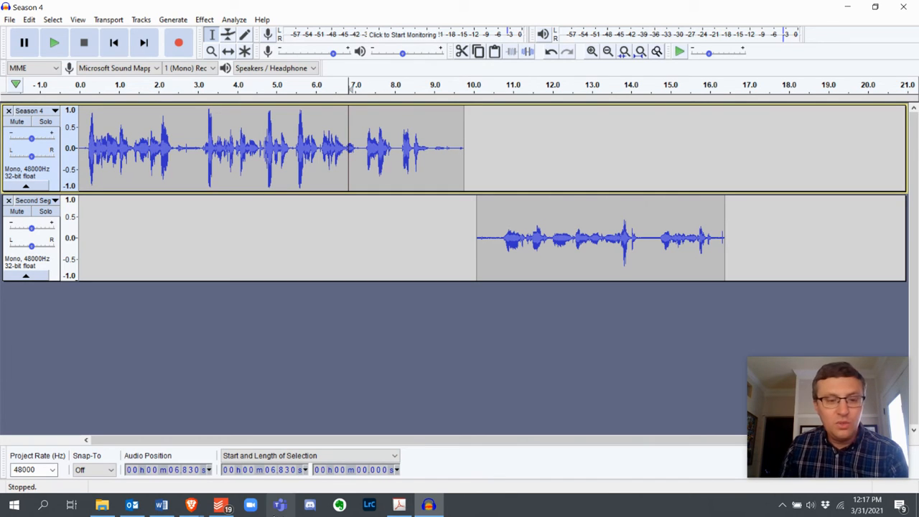
Switch to the browser and open the Downloads page of the Using Audacity to Create a Podcast site.
{"action": "left_click", "coordinate": [190, 506]}
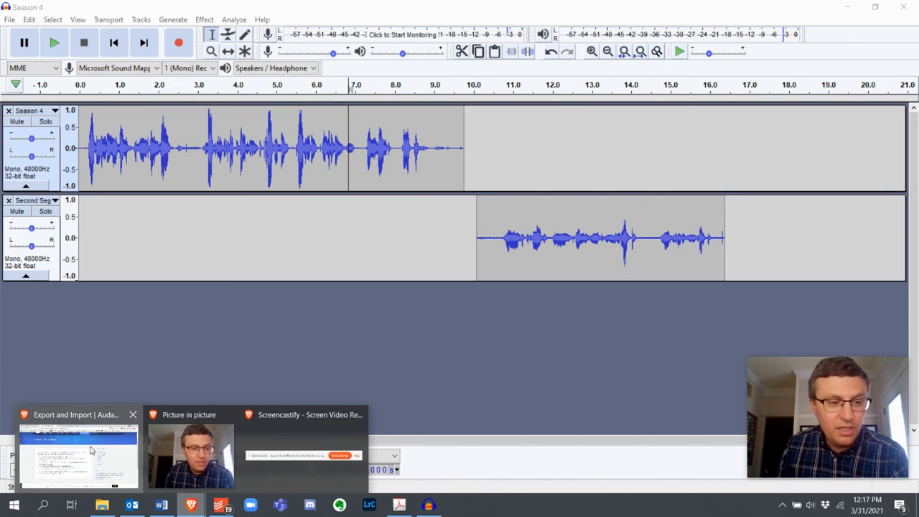
{"action": "left_click", "coordinate": [74, 454]}
{"action": "left_click", "coordinate": [104, 6]}
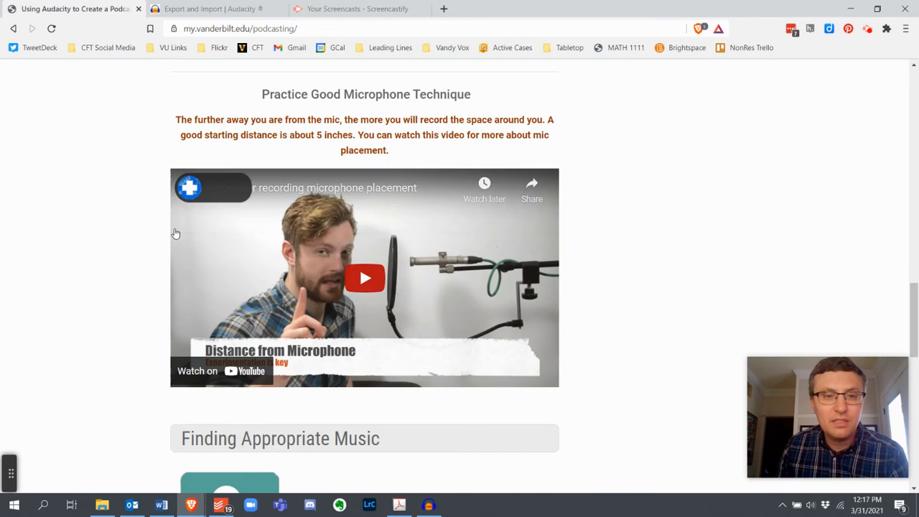
{"action": "scroll", "coordinate": [151, 370], "scroll_direction": "up", "scroll_amount": 10}
{"action": "scroll", "coordinate": [151, 370], "scroll_direction": "down", "scroll_amount": 5}
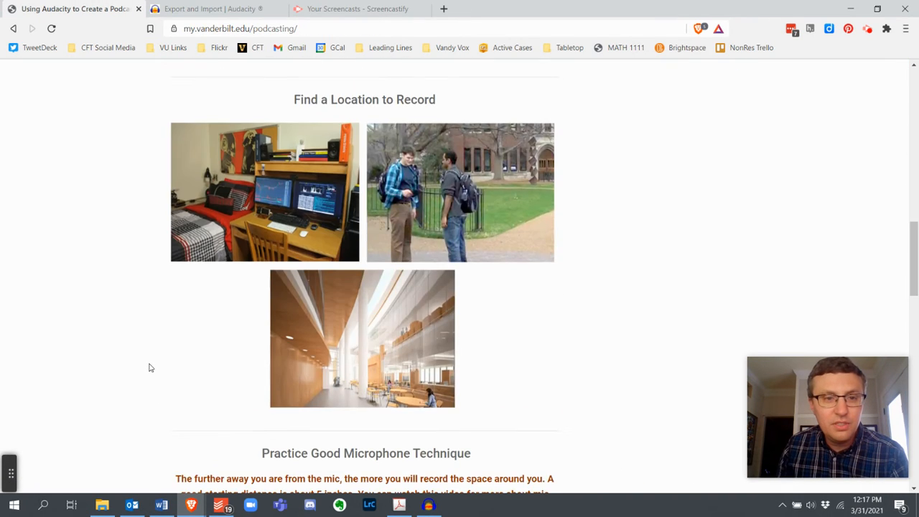
{"action": "scroll", "coordinate": [150, 370], "scroll_direction": "up", "scroll_amount": 15}
{"action": "left_click", "coordinate": [262, 202]}
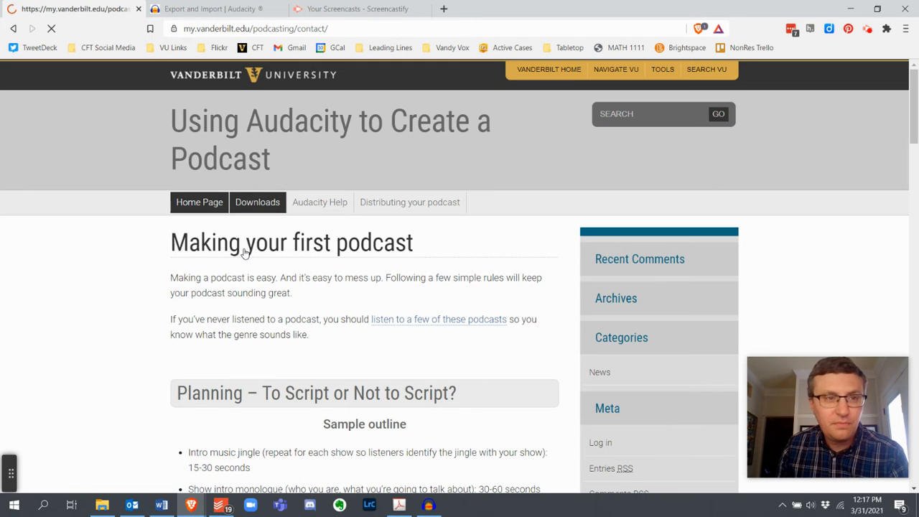
{"action": "scroll", "coordinate": [120, 357], "scroll_direction": "down", "scroll_amount": 1}
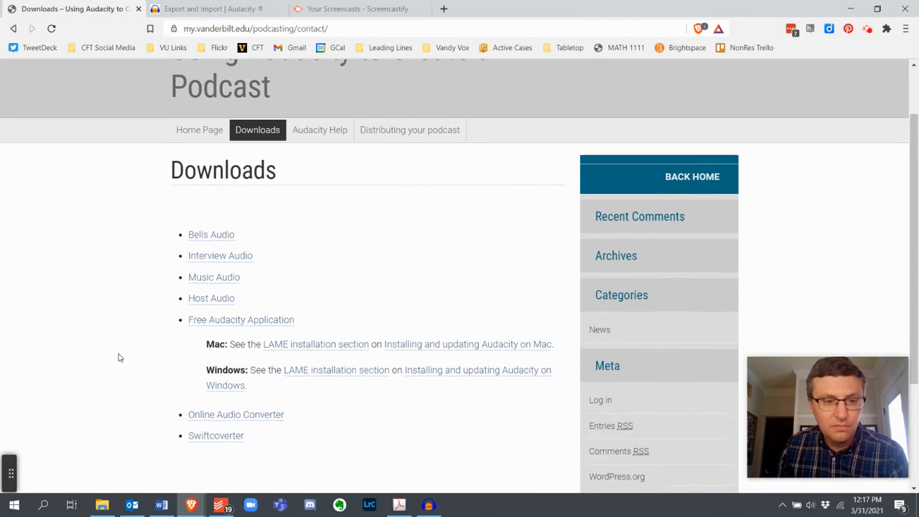
{"action": "scroll", "coordinate": [120, 358], "scroll_direction": "down", "scroll_amount": 1}
Open the Bells Audio link and save the audio file to the Desktop as bells.mp3.
{"action": "left_click", "coordinate": [225, 188]}
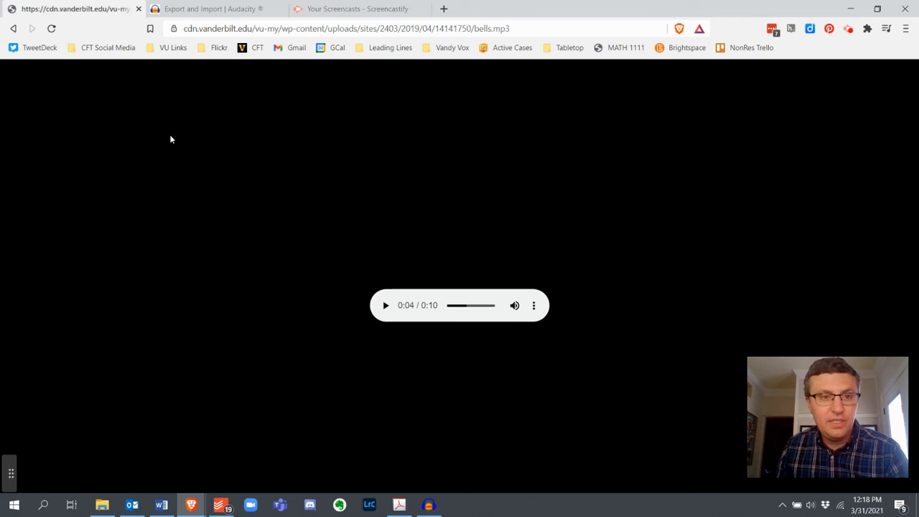
{"action": "key", "text": "ctrl+s"}
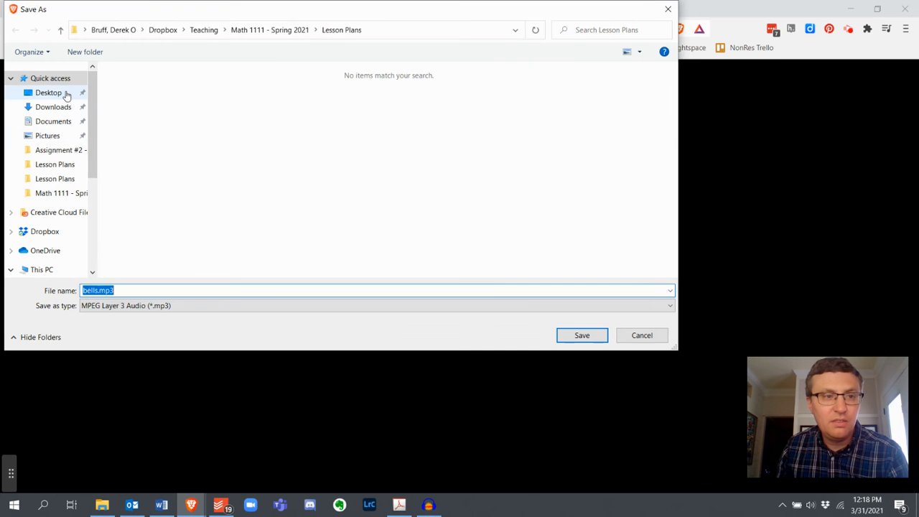
{"action": "left_click", "coordinate": [65, 95]}
{"action": "left_click", "coordinate": [582, 335]}
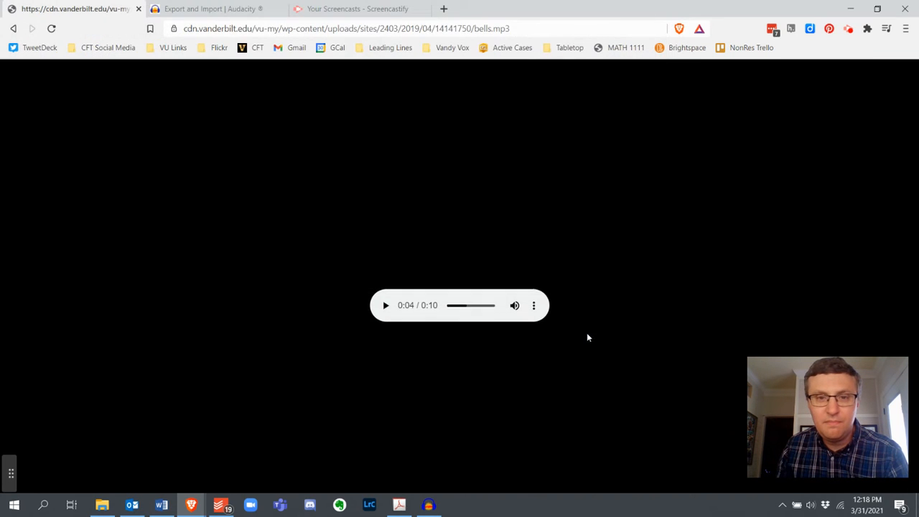
Return to Audacity and import bells.mp3 from the desktop into the Season 4 project as a new track.
{"action": "left_click", "coordinate": [849, 9]}
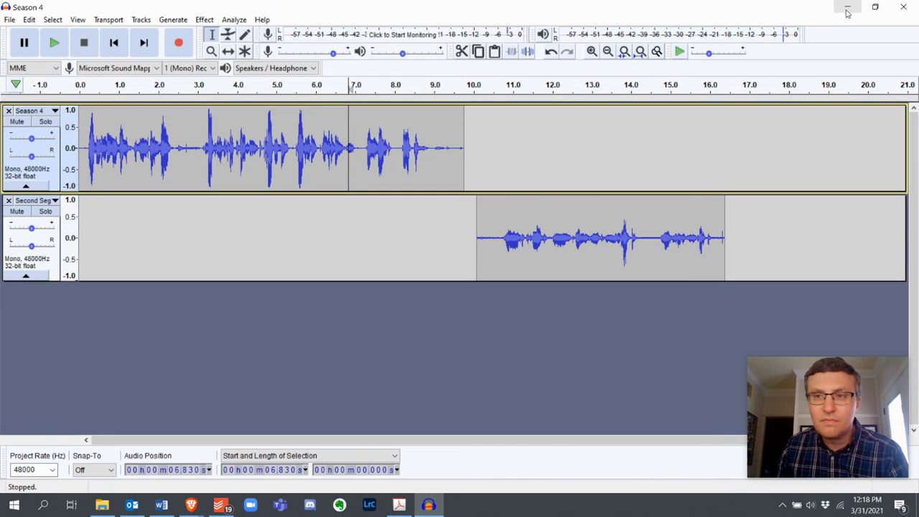
{"action": "left_click", "coordinate": [876, 8]}
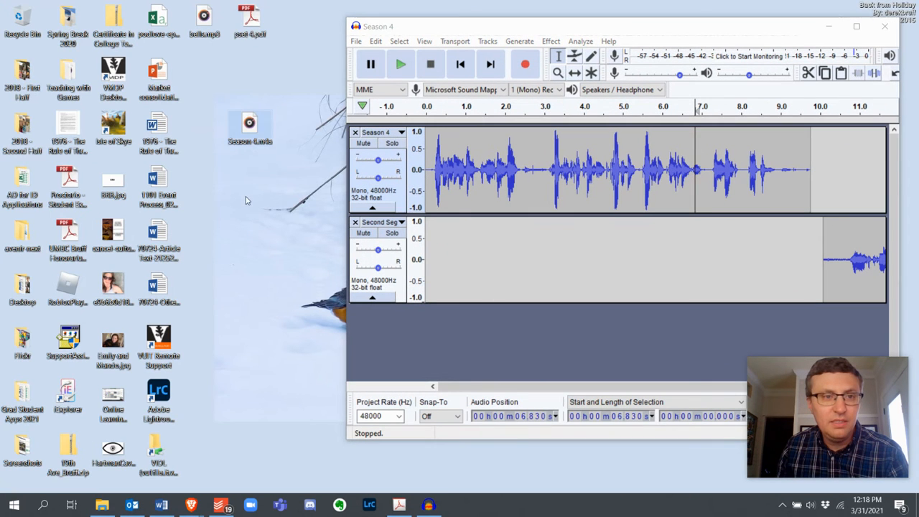
{"action": "left_click_drag", "start_coordinate": [204, 18], "coordinate": [523, 336]}
{"action": "left_click", "coordinate": [857, 26]}
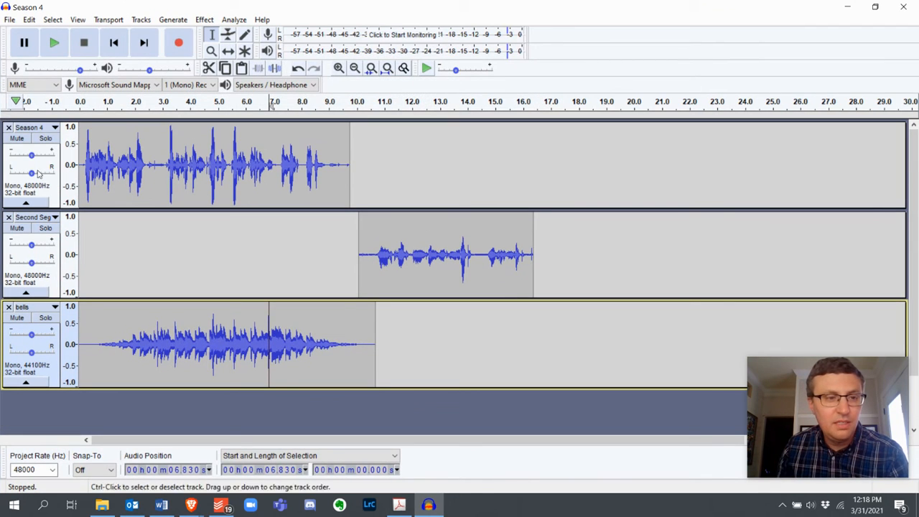
Solo the bells track and play a few seconds of it from about 0.39 seconds.
{"action": "left_click", "coordinate": [45, 317]}
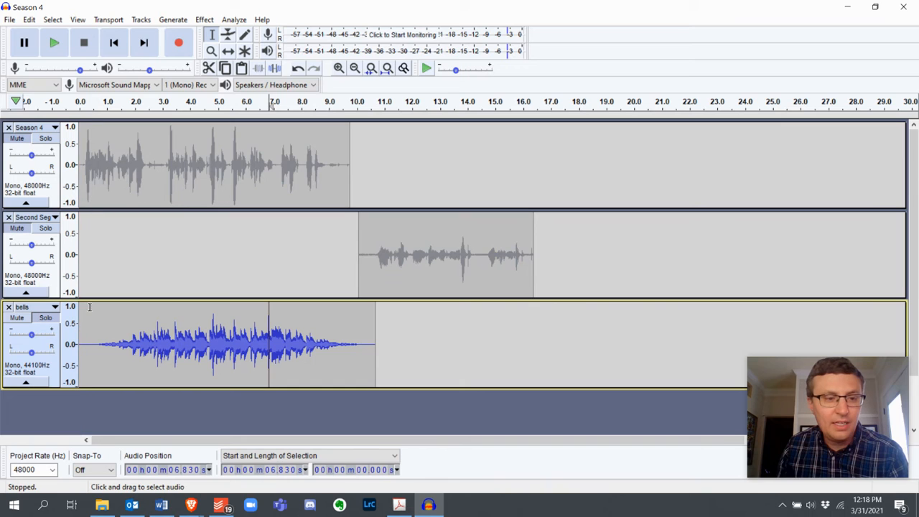
{"action": "left_click", "coordinate": [90, 330]}
{"action": "left_click", "coordinate": [54, 42]}
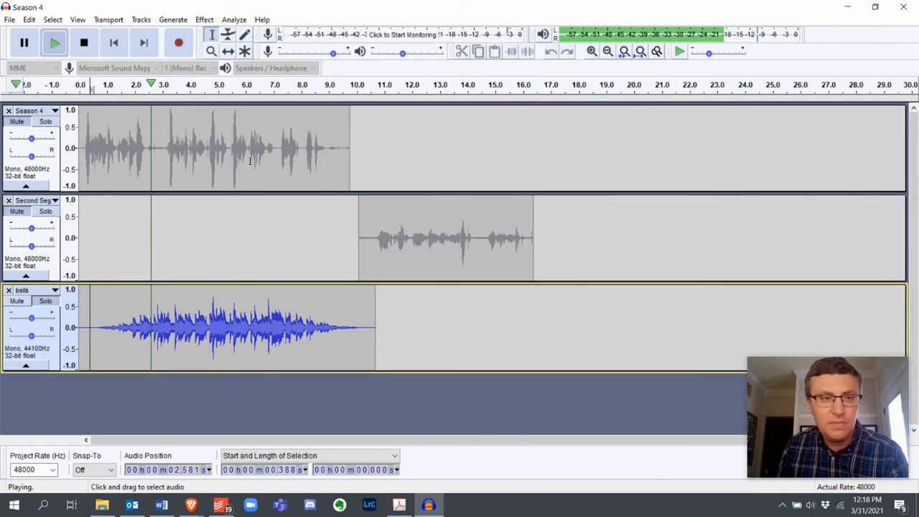
{"action": "left_click", "coordinate": [83, 42]}
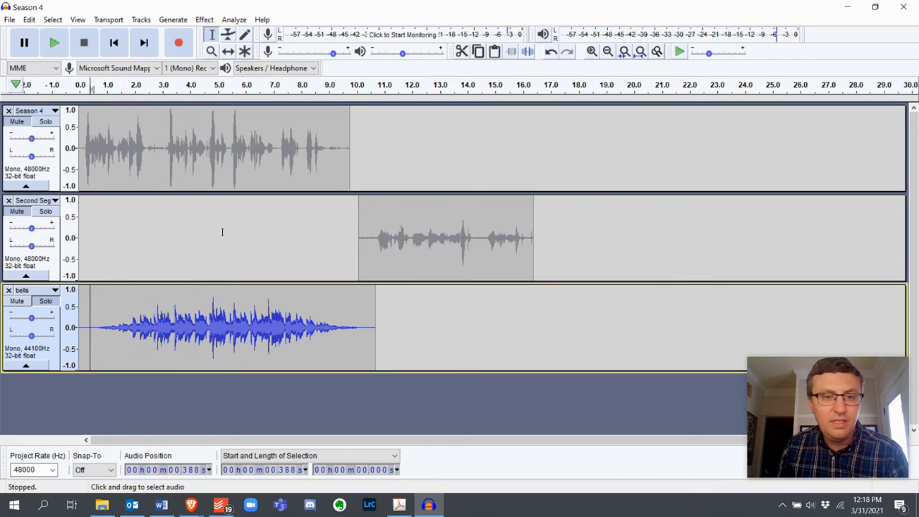
Turn off solo on bells and unmute the Season 4 track, renaming it Intro.
{"action": "left_click", "coordinate": [228, 51]}
{"action": "left_click", "coordinate": [110, 137]}
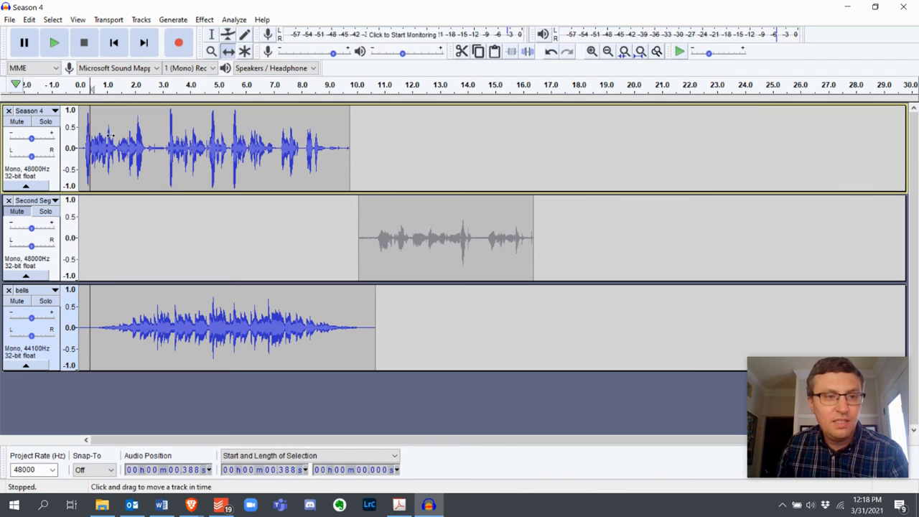
{"action": "left_click", "coordinate": [54, 111]}
{"action": "left_click", "coordinate": [48, 124]}
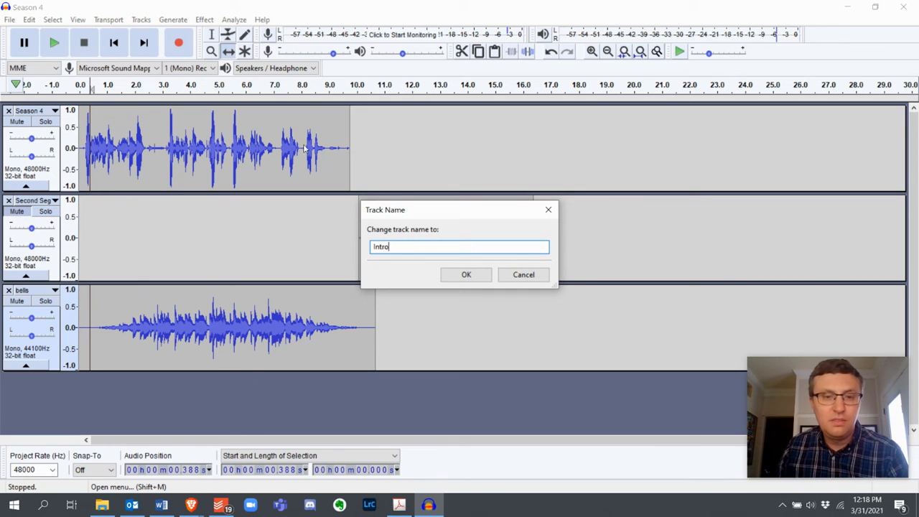
{"action": "left_click", "coordinate": [466, 275]}
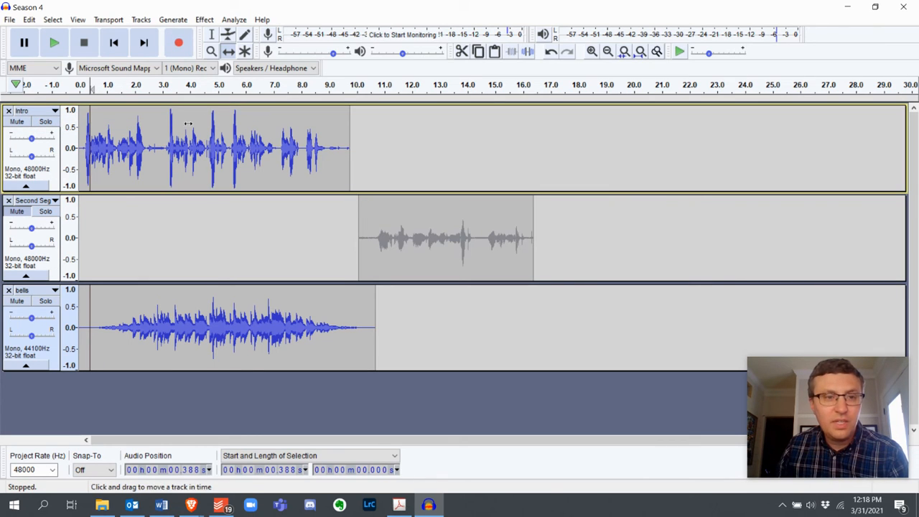
Time-shift the Intro clip to start at about 10.7 seconds, where bells ends, and move the bells track above Intro.
{"action": "left_click_drag", "start_coordinate": [302, 136], "coordinate": [597, 148]}
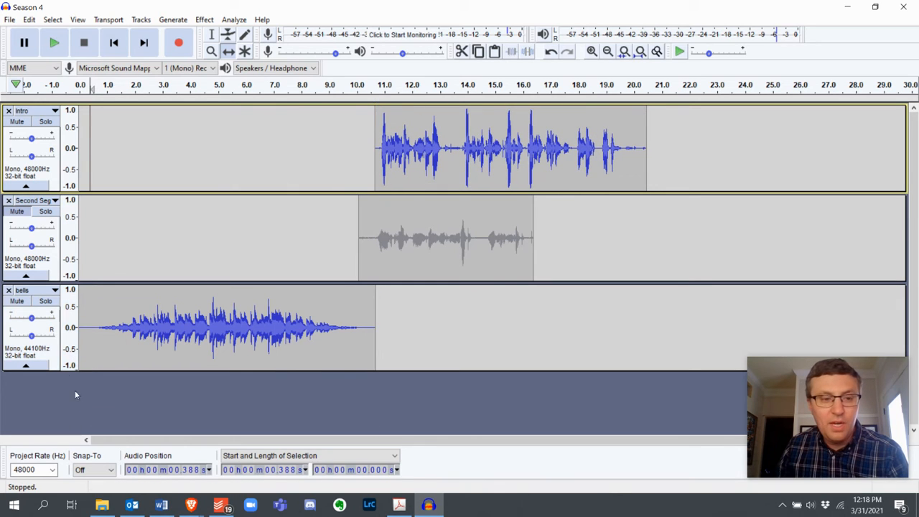
{"action": "left_click", "coordinate": [61, 358]}
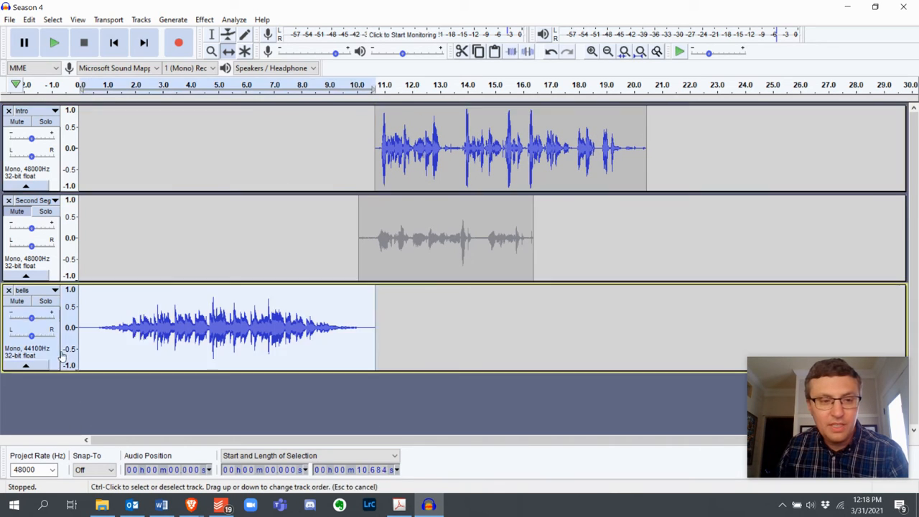
{"action": "left_click_drag", "start_coordinate": [85, 277], "coordinate": [98, 127]}
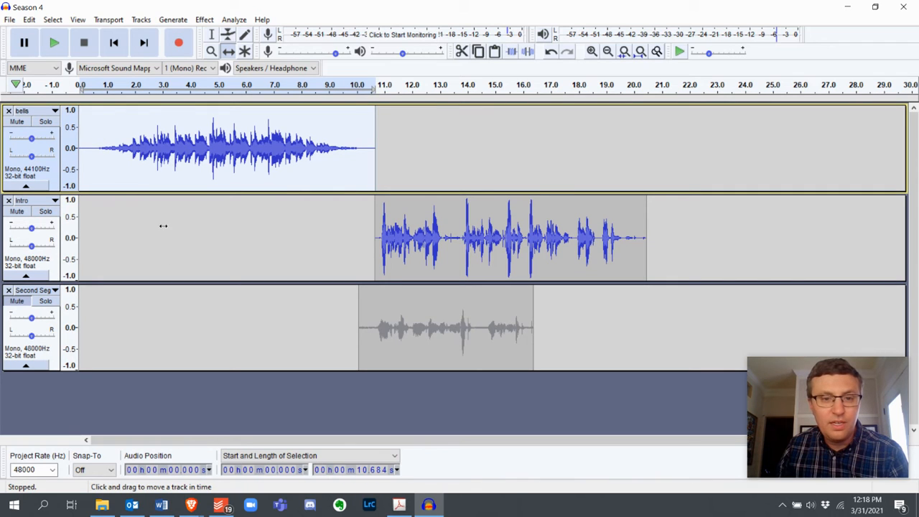
{"action": "left_click", "coordinate": [137, 381]}
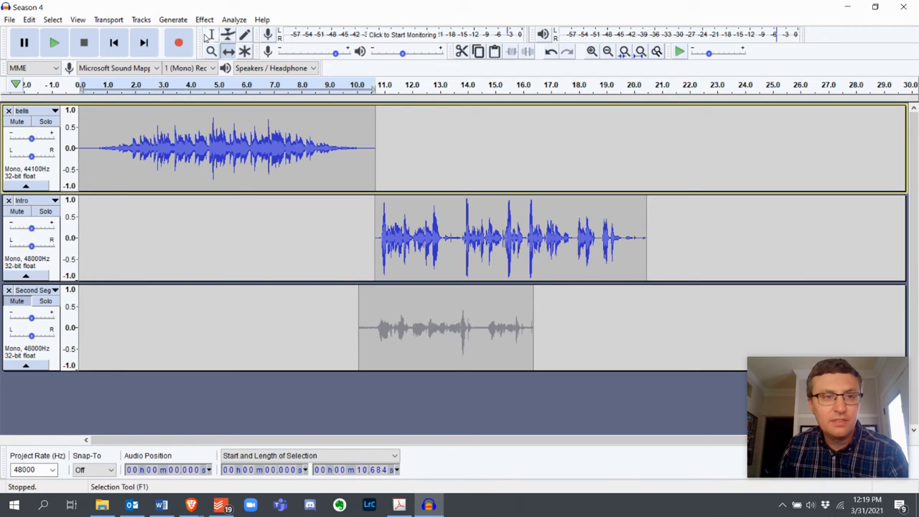
Play the project from about 0.8 seconds through the transition from bells to Intro.
{"action": "left_click", "coordinate": [211, 34]}
{"action": "left_click", "coordinate": [101, 122]}
{"action": "key", "text": "space"}
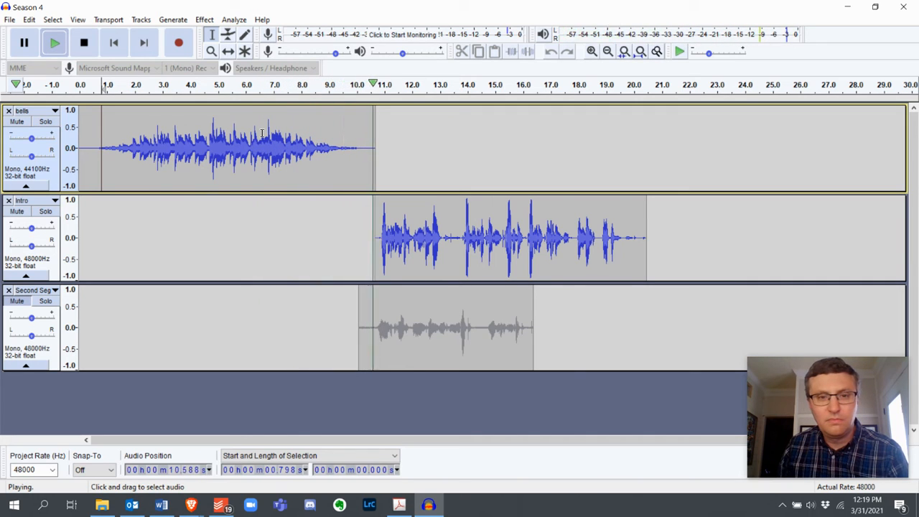
{"action": "left_click", "coordinate": [97, 40]}
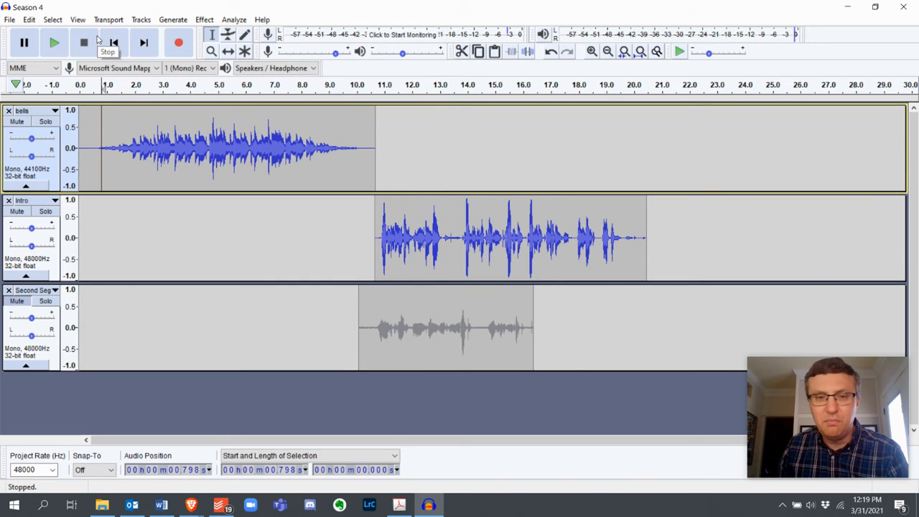
Time-shift the Intro clip to start at about 8.5 seconds, overlapping the end of bells, and play the overlap.
{"action": "left_click", "coordinate": [228, 51]}
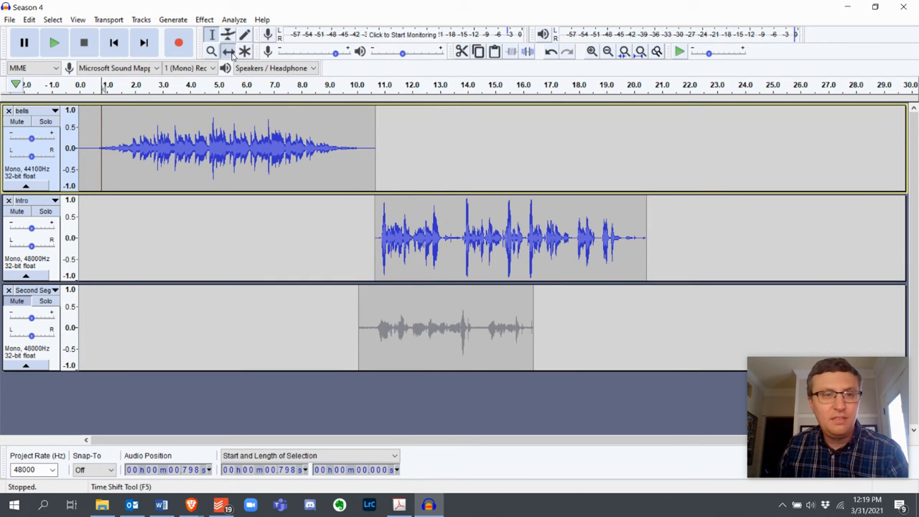
{"action": "left_click_drag", "start_coordinate": [445, 217], "coordinate": [384, 208]}
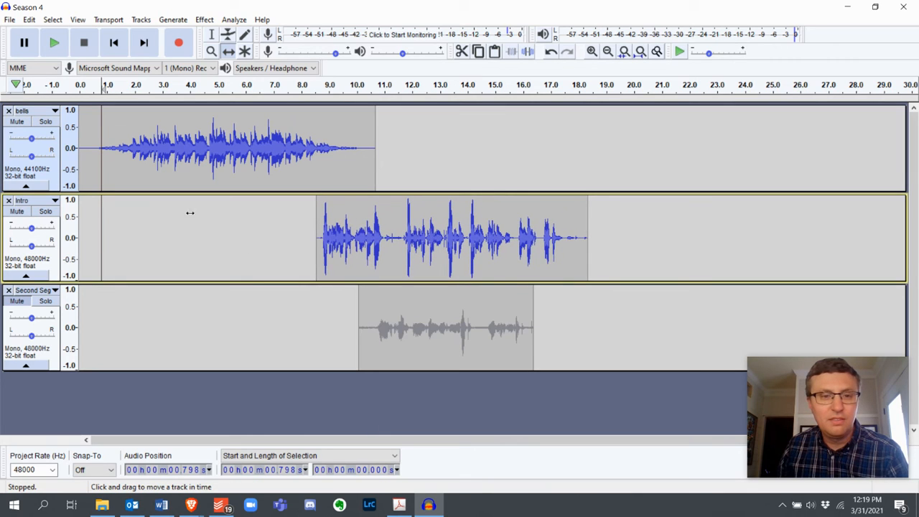
{"action": "left_click", "coordinate": [55, 43]}
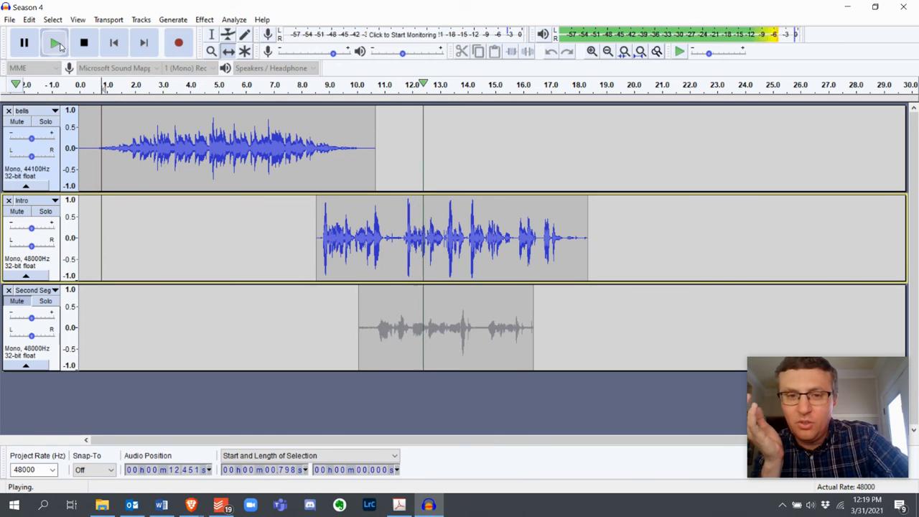
{"action": "left_click", "coordinate": [84, 42]}
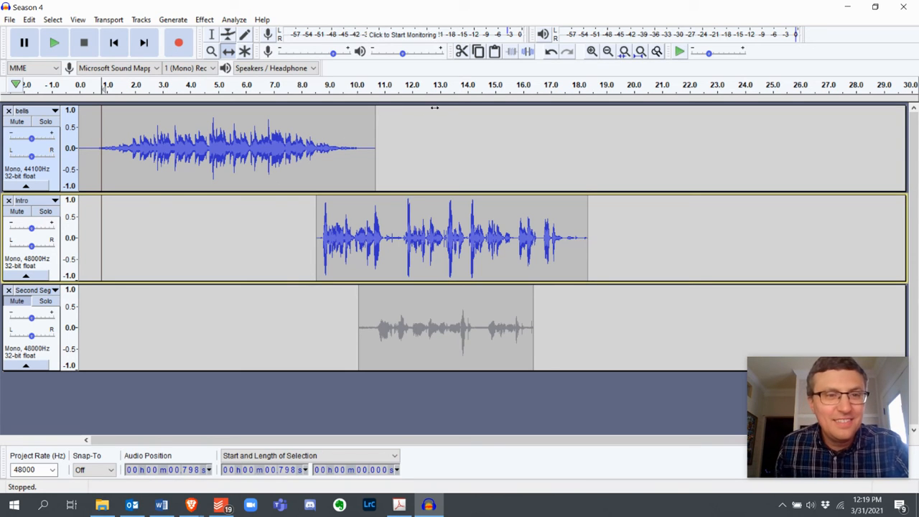
With the Envelope tool, fade bells from full level at about 5 seconds down to about 0.3 at about 8.9 seconds.
{"action": "left_click", "coordinate": [228, 35]}
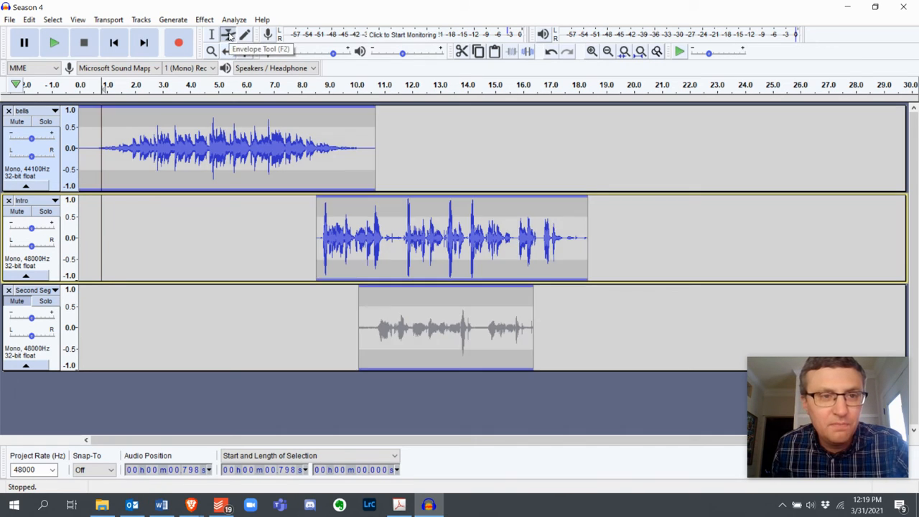
{"action": "left_click", "coordinate": [213, 52]}
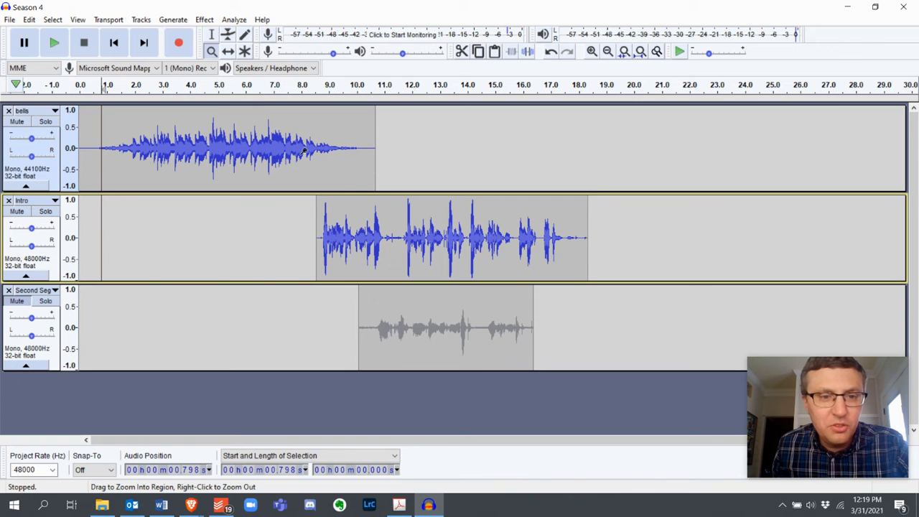
{"action": "left_click", "coordinate": [238, 158]}
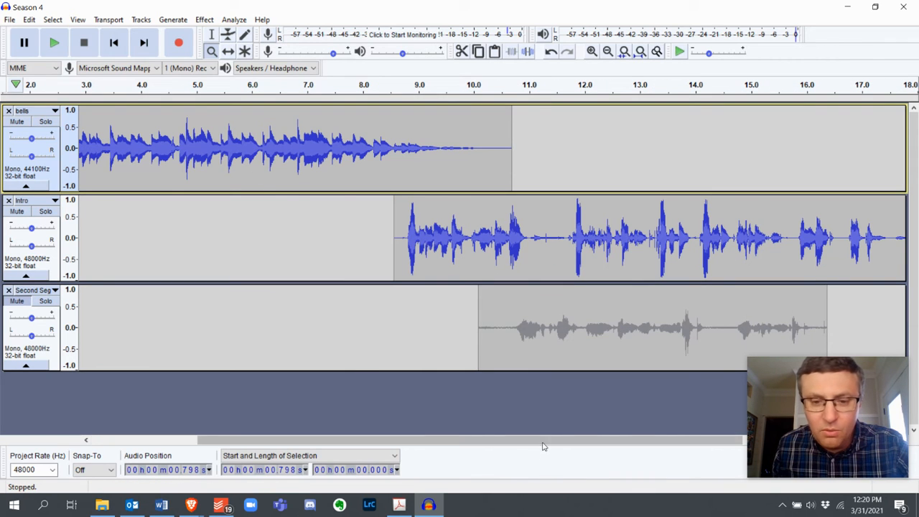
{"action": "left_click_drag", "start_coordinate": [543, 445], "coordinate": [400, 446]}
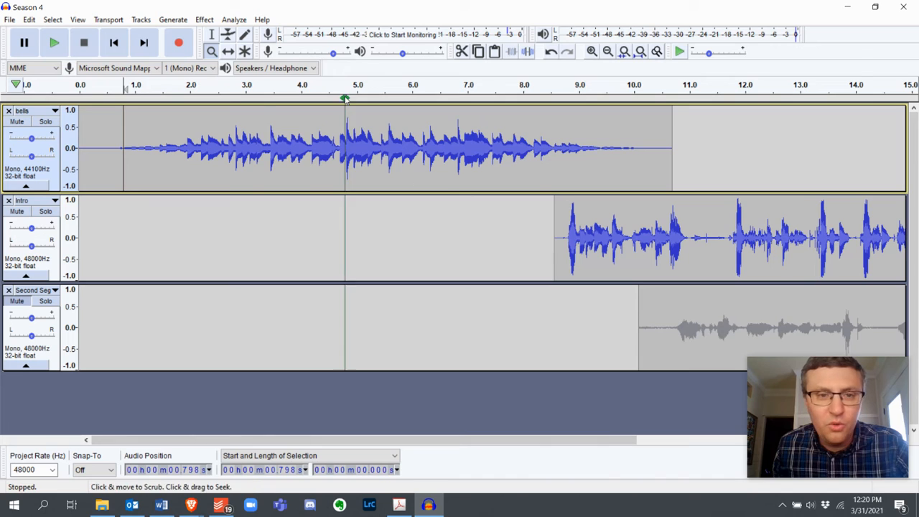
{"action": "left_click", "coordinate": [228, 35]}
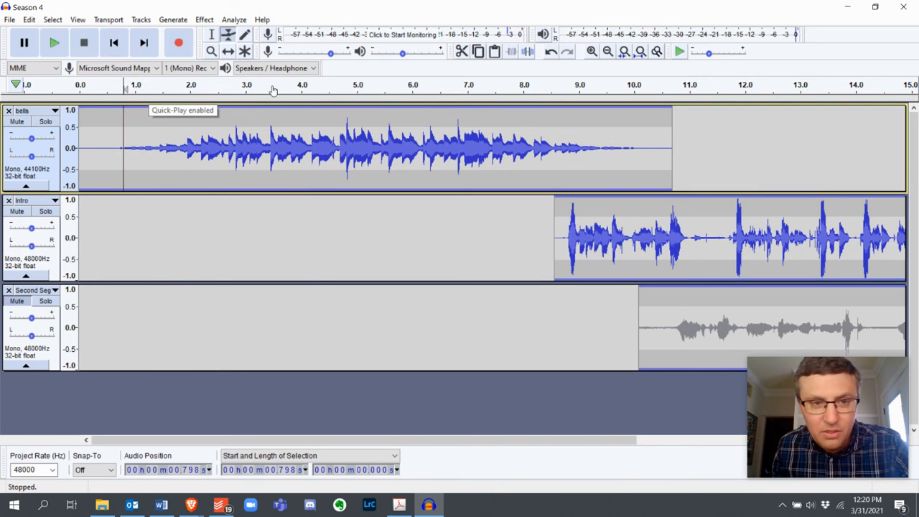
{"action": "left_click", "coordinate": [357, 106]}
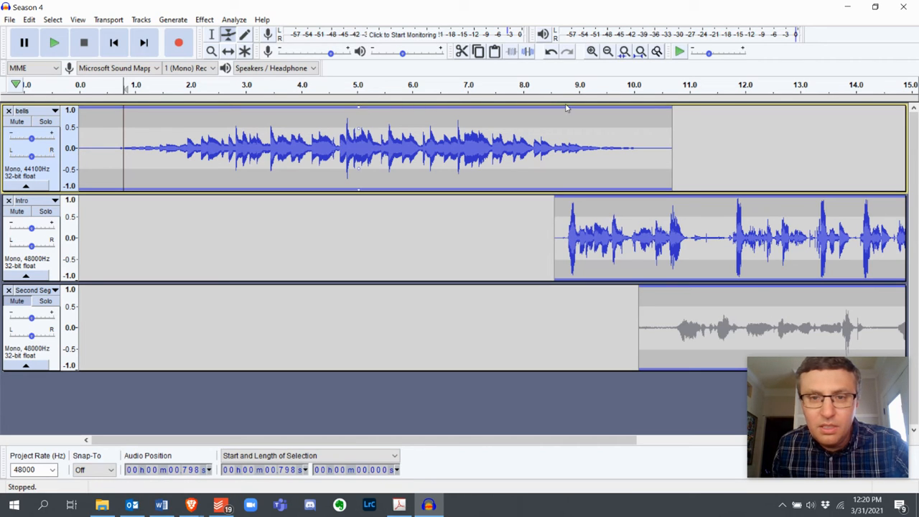
{"action": "left_click_drag", "start_coordinate": [566, 107], "coordinate": [569, 127]}
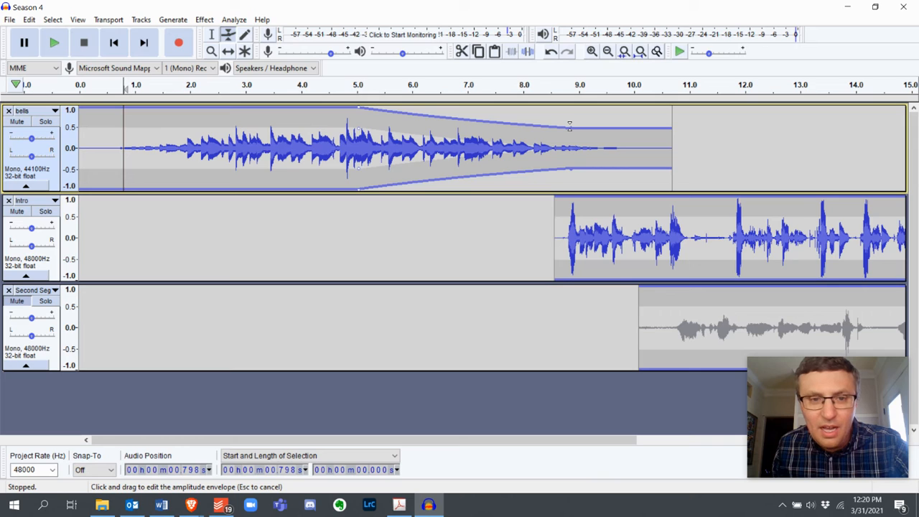
{"action": "left_click_drag", "start_coordinate": [570, 128], "coordinate": [573, 135]}
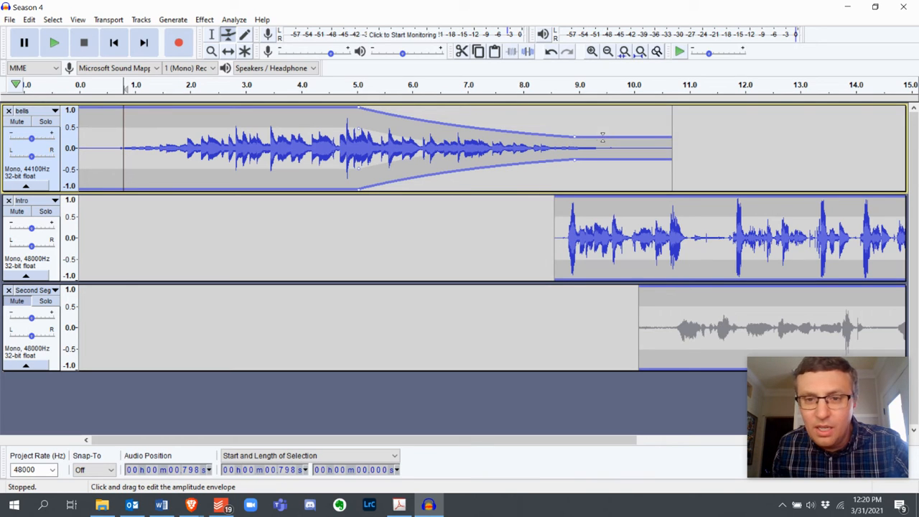
Fade bells to near silence at about 9.6 seconds with the envelope, and time-shift Intro to start at about 6.0 seconds.
{"action": "left_click_drag", "start_coordinate": [597, 137], "coordinate": [598, 150]}
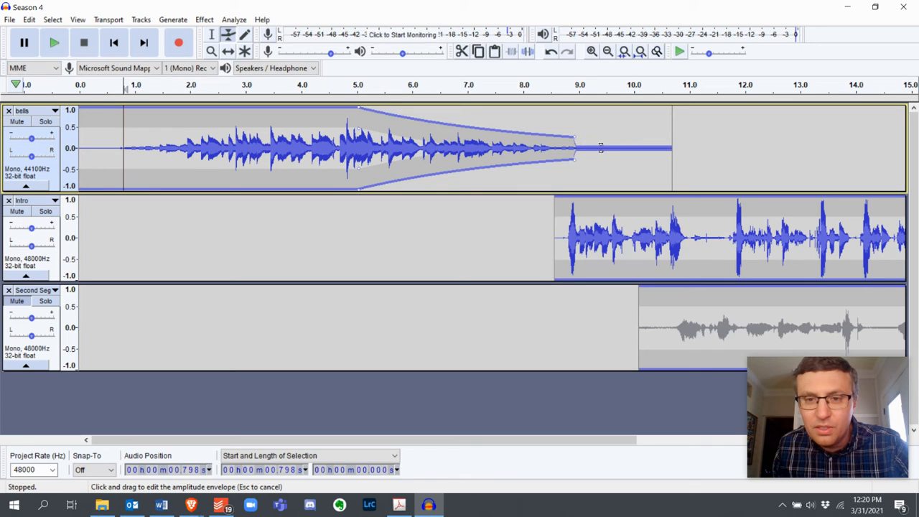
{"action": "left_click", "coordinate": [611, 147]}
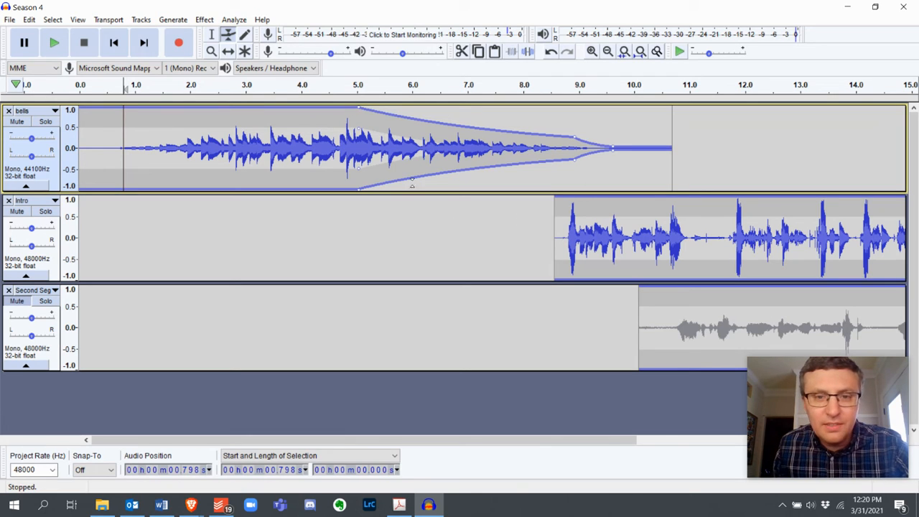
{"action": "left_click", "coordinate": [227, 51]}
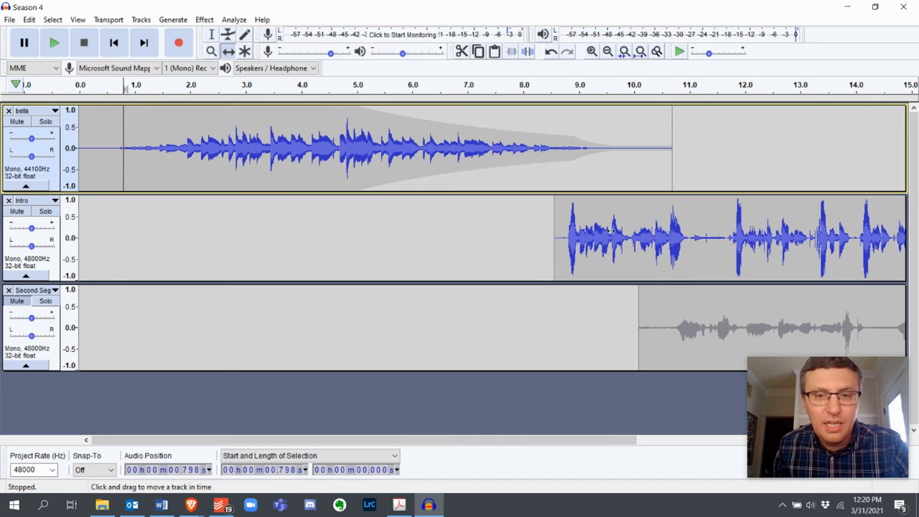
{"action": "left_click_drag", "start_coordinate": [704, 224], "coordinate": [564, 257]}
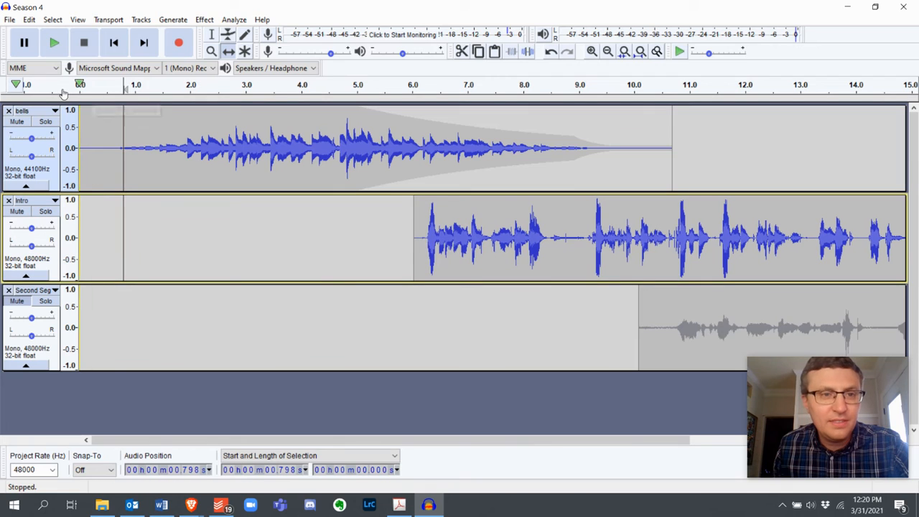
Play the project from about 0.36 seconds through the overlap of bells and Intro.
{"action": "left_click", "coordinate": [209, 38]}
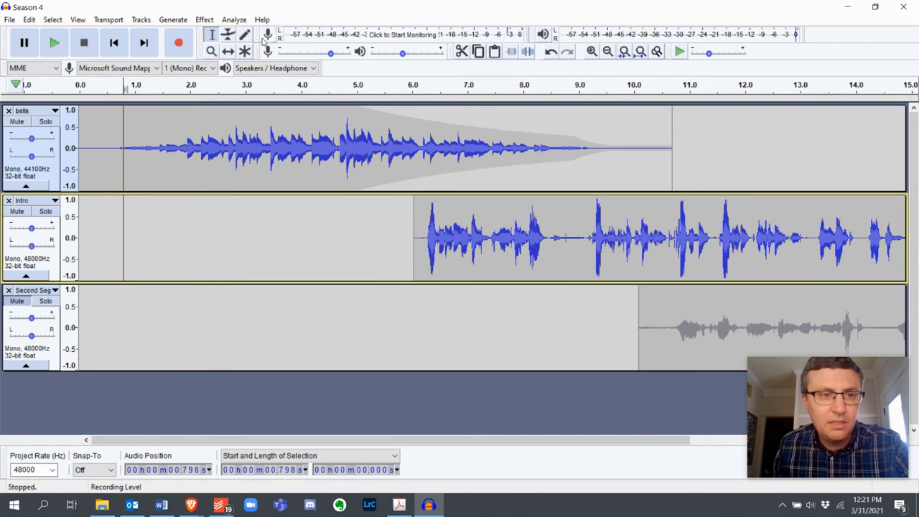
{"action": "left_click", "coordinate": [227, 38]}
{"action": "left_click", "coordinate": [212, 36]}
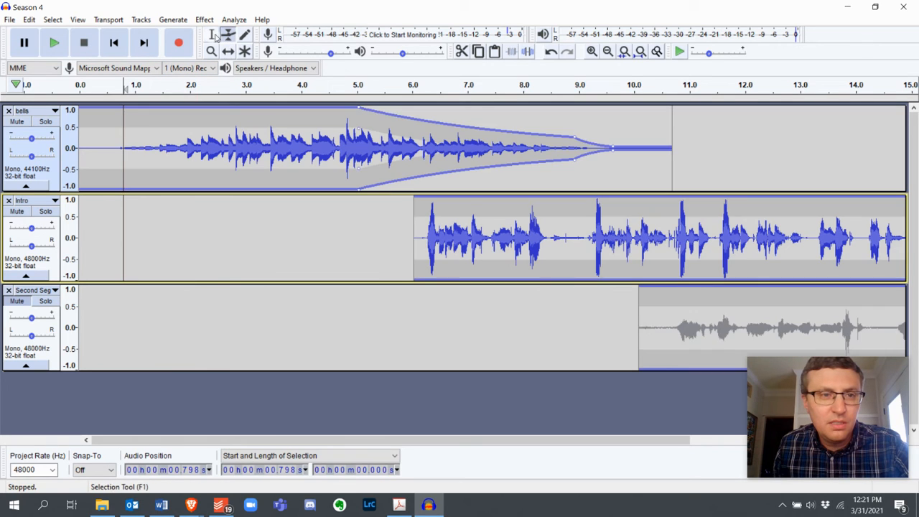
{"action": "left_click", "coordinate": [122, 249]}
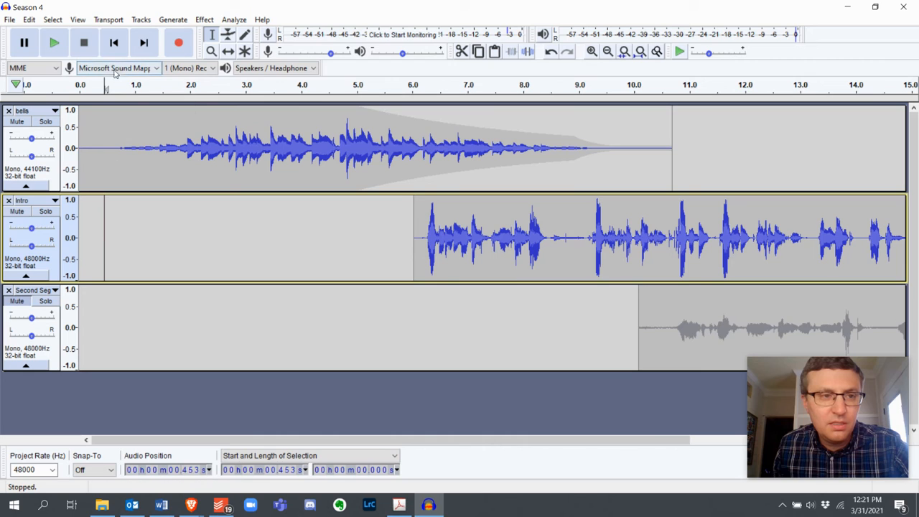
{"action": "left_click", "coordinate": [100, 155]}
{"action": "left_click", "coordinate": [53, 43]}
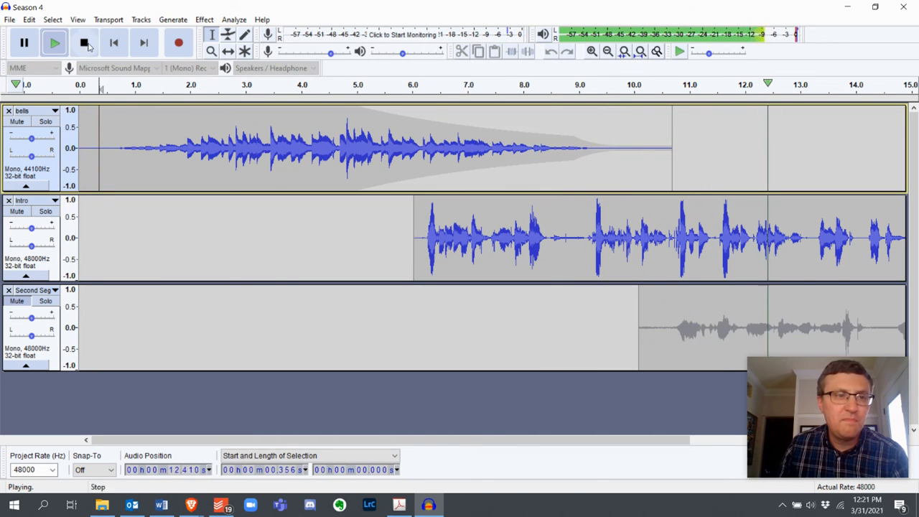
{"action": "key", "text": "space"}
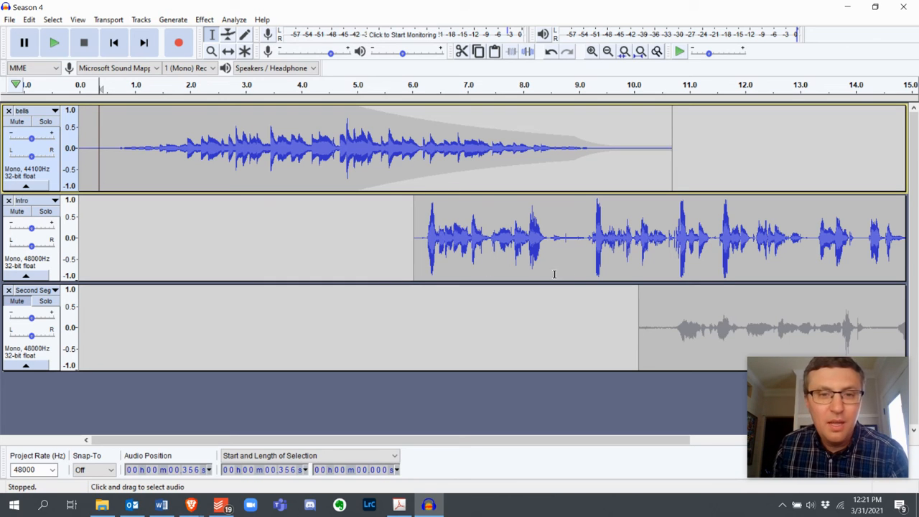
Time-shift Intro to start at about 6.5 seconds and move the last two bells envelope points to about 9.4 and 10.4 seconds.
{"action": "left_click", "coordinate": [228, 51]}
{"action": "left_click_drag", "start_coordinate": [481, 207], "coordinate": [505, 208]}
{"action": "left_click", "coordinate": [228, 34]}
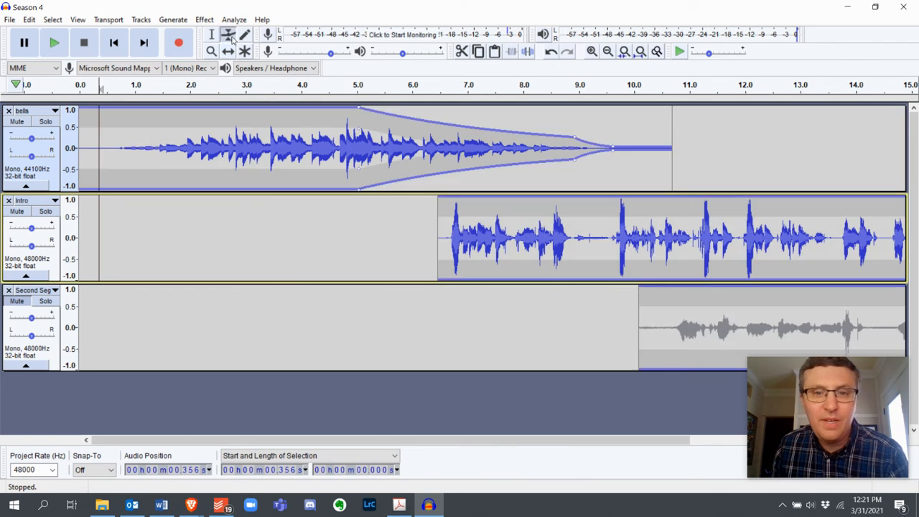
{"action": "left_click_drag", "start_coordinate": [615, 145], "coordinate": [654, 145]}
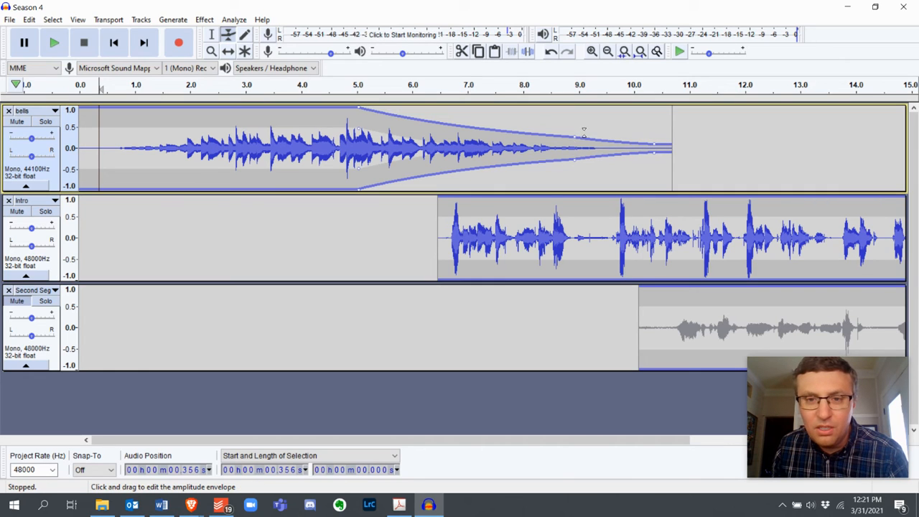
{"action": "left_click_drag", "start_coordinate": [575, 136], "coordinate": [599, 139]}
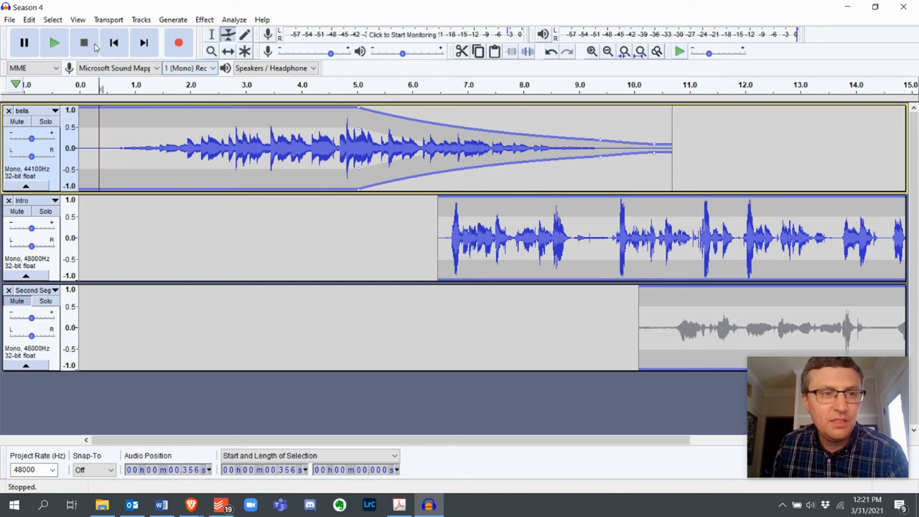
Play the revised overlap and slightly lower the bells envelope point at about 9.4 seconds.
{"action": "left_click", "coordinate": [54, 42]}
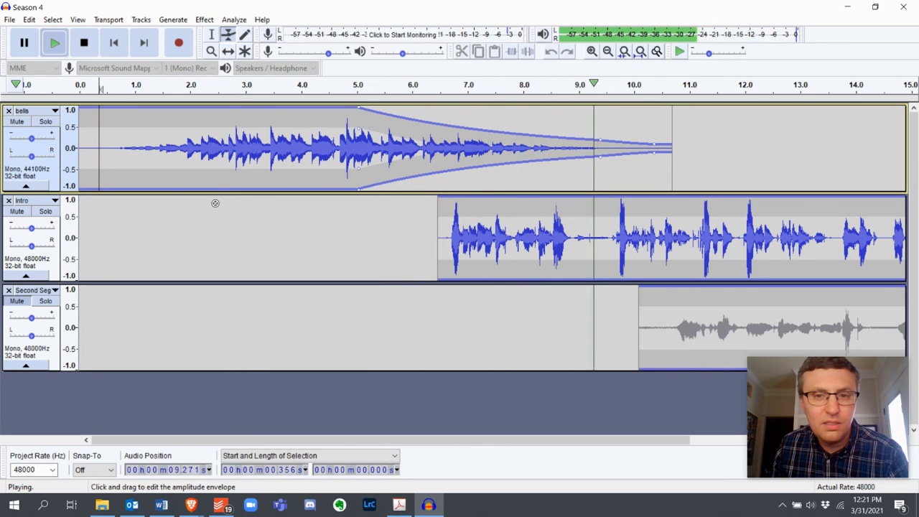
{"action": "left_click", "coordinate": [83, 43]}
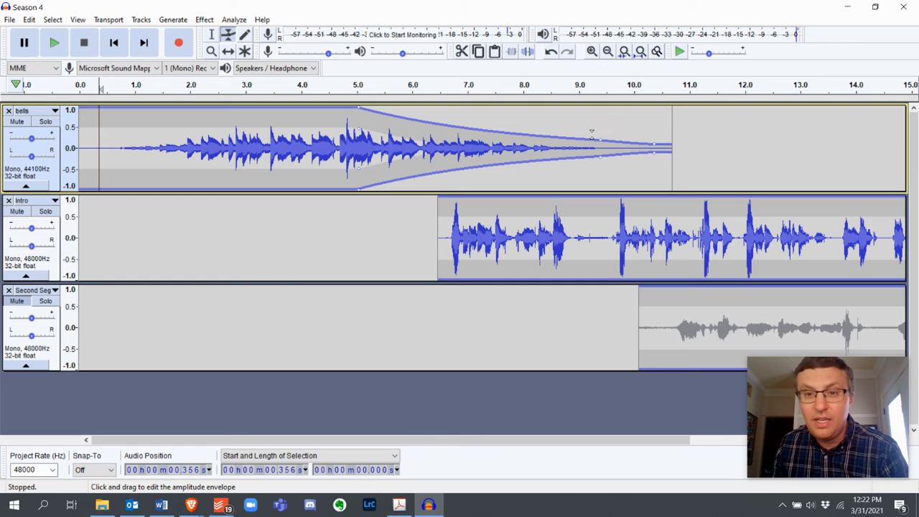
{"action": "left_click_drag", "start_coordinate": [598, 134], "coordinate": [548, 148]}
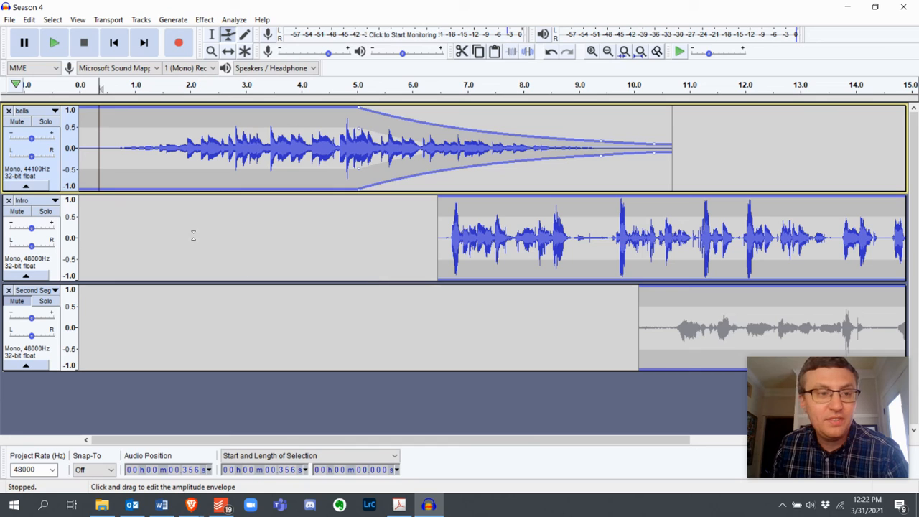
Rebalance the tracks by lowering the bells gain to -7.0 dB and raising the Intro gain, and play the mix.
{"action": "left_click", "coordinate": [31, 139]}
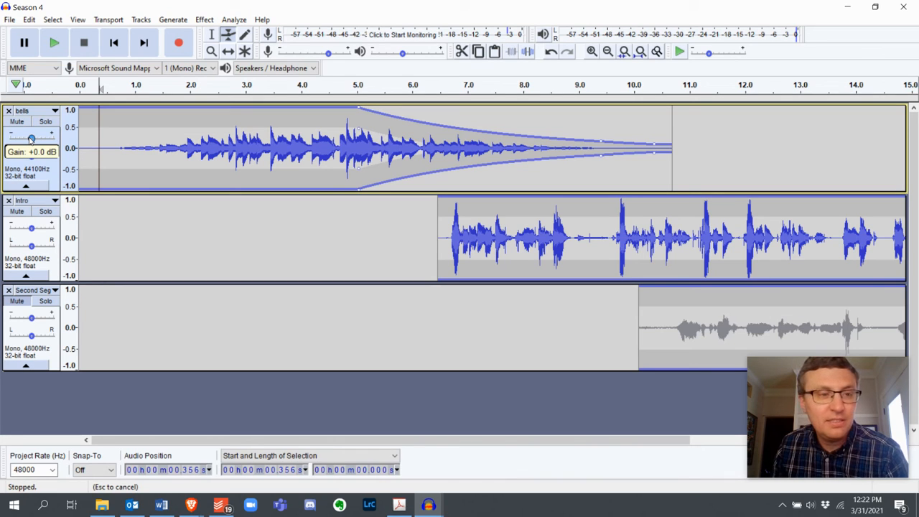
{"action": "left_click_drag", "start_coordinate": [31, 138], "coordinate": [22, 142]}
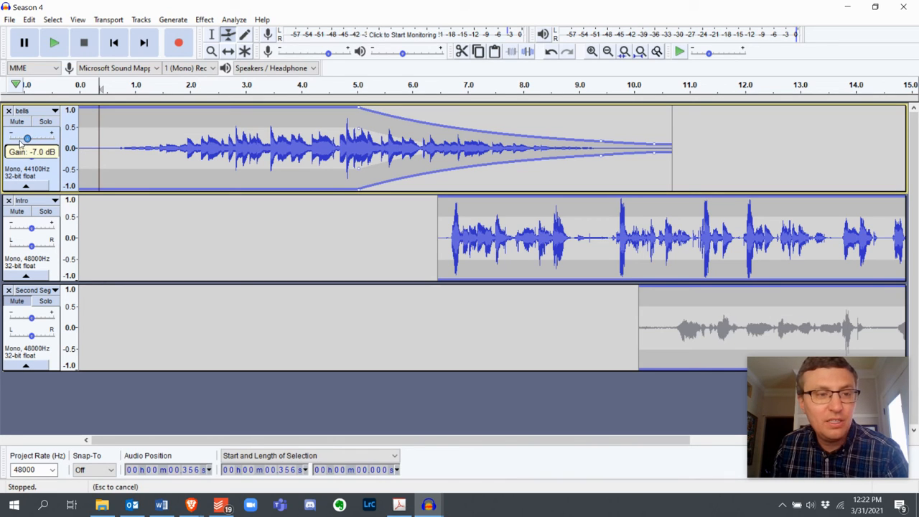
{"action": "left_click", "coordinate": [32, 229]}
{"action": "left_click_drag", "start_coordinate": [32, 228], "coordinate": [34, 228]}
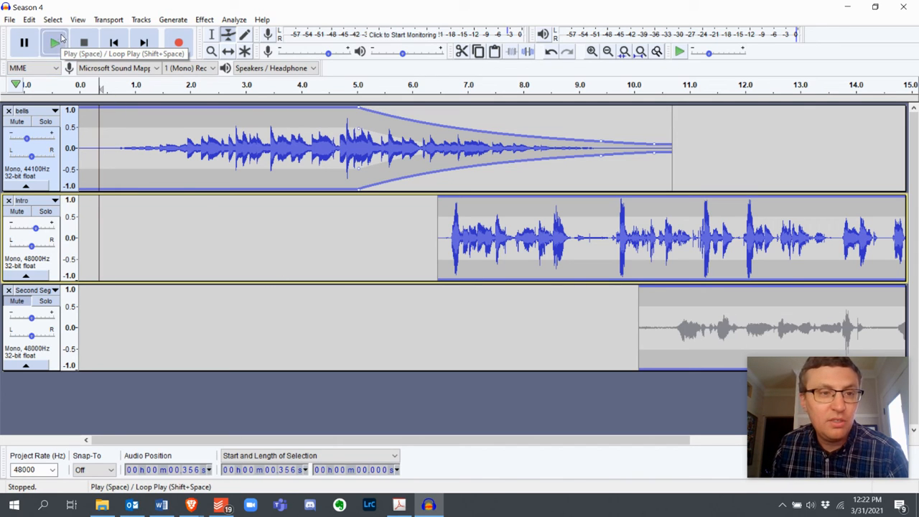
{"action": "left_click", "coordinate": [61, 41]}
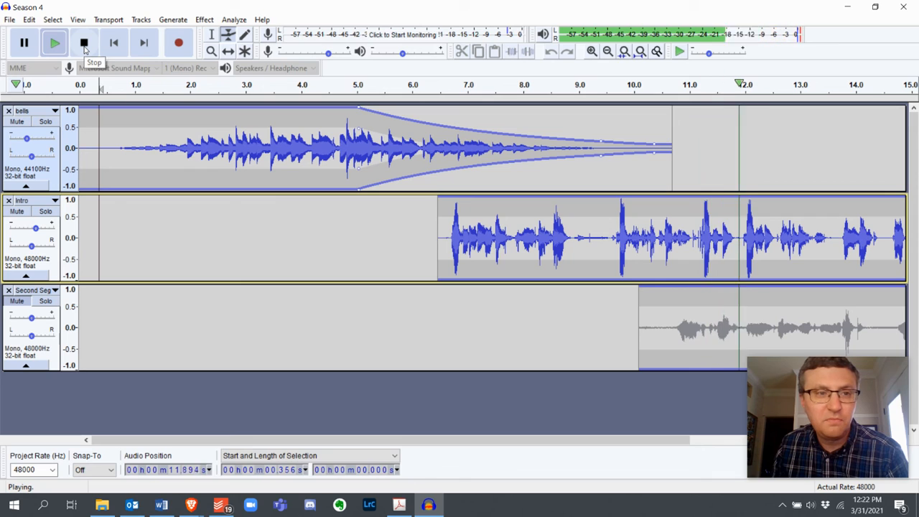
{"action": "left_click", "coordinate": [84, 43]}
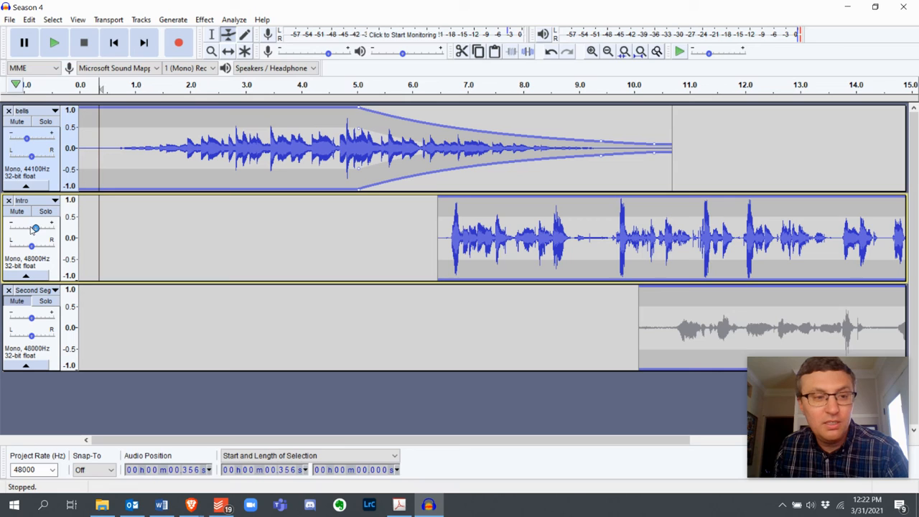
Reduce the gain of Intro slightly and of bells further, and play the mix again.
{"action": "left_click_drag", "start_coordinate": [39, 232], "coordinate": [39, 235]}
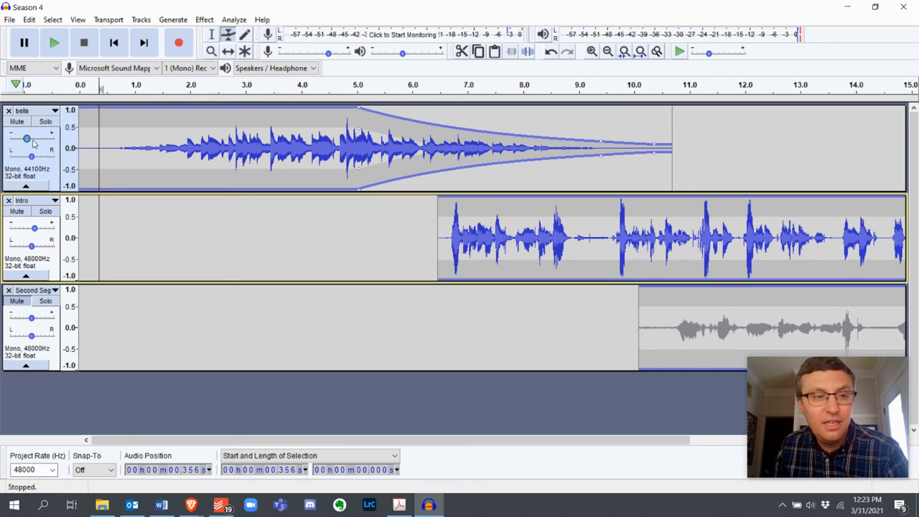
{"action": "left_click_drag", "start_coordinate": [27, 139], "coordinate": [22, 139]}
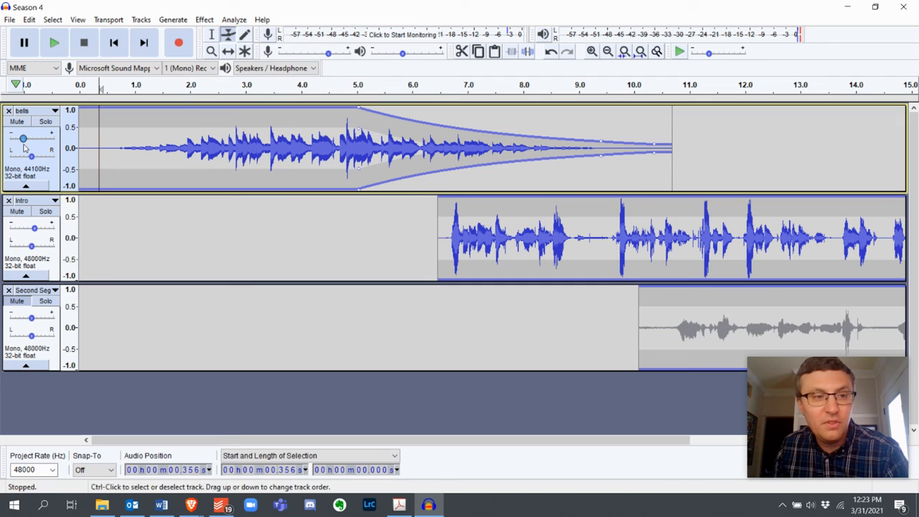
{"action": "left_click", "coordinate": [61, 48]}
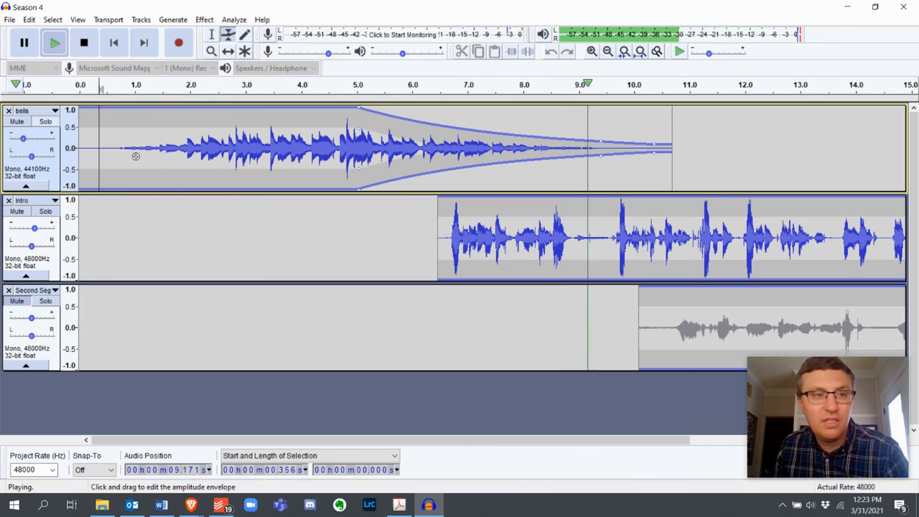
{"action": "left_click", "coordinate": [84, 42]}
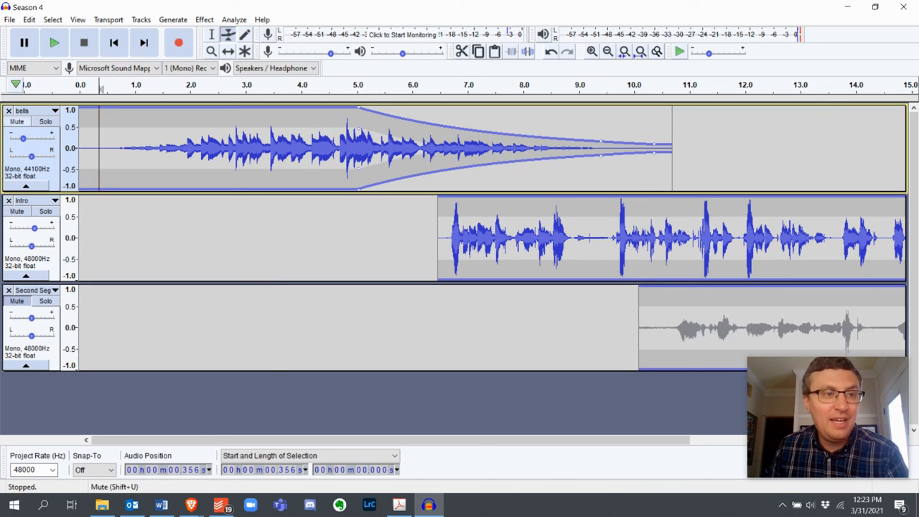
Save the project to the Desktop as Season 4.aup.
{"action": "left_click", "coordinate": [10, 21]}
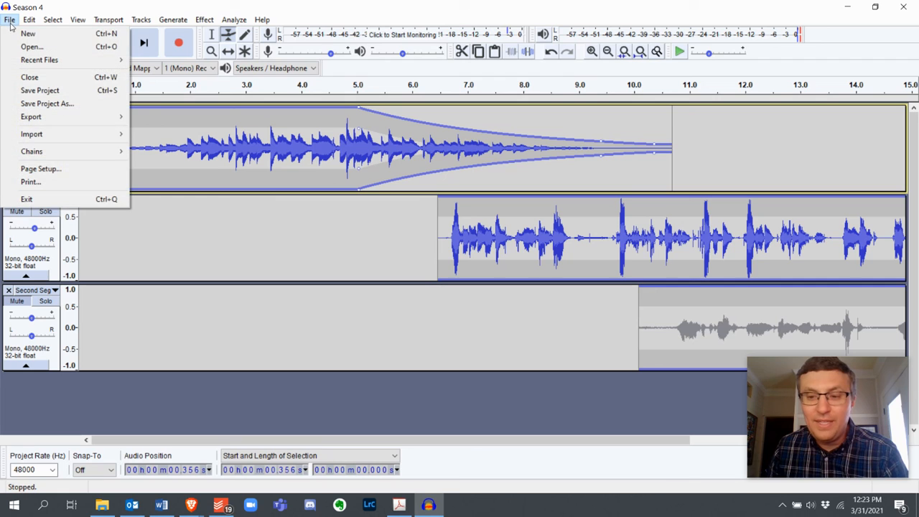
{"action": "left_click", "coordinate": [22, 103]}
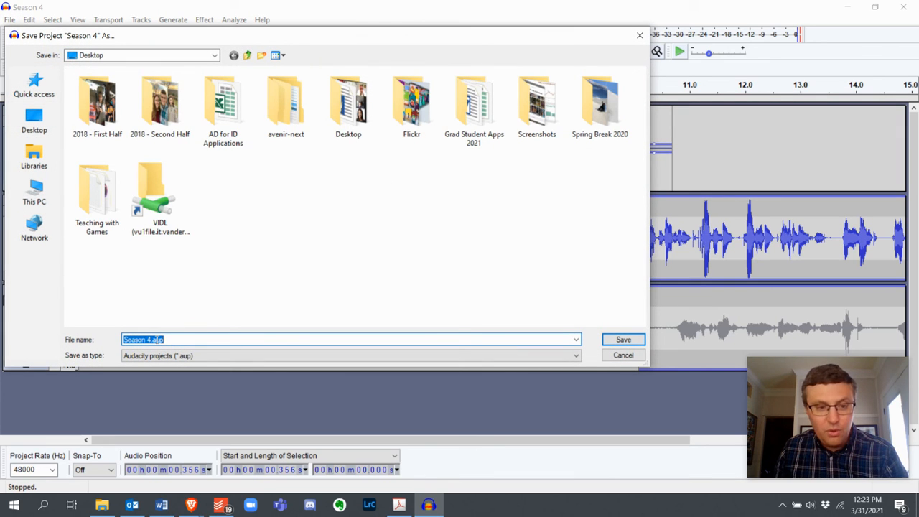
{"action": "left_click", "coordinate": [623, 339]}
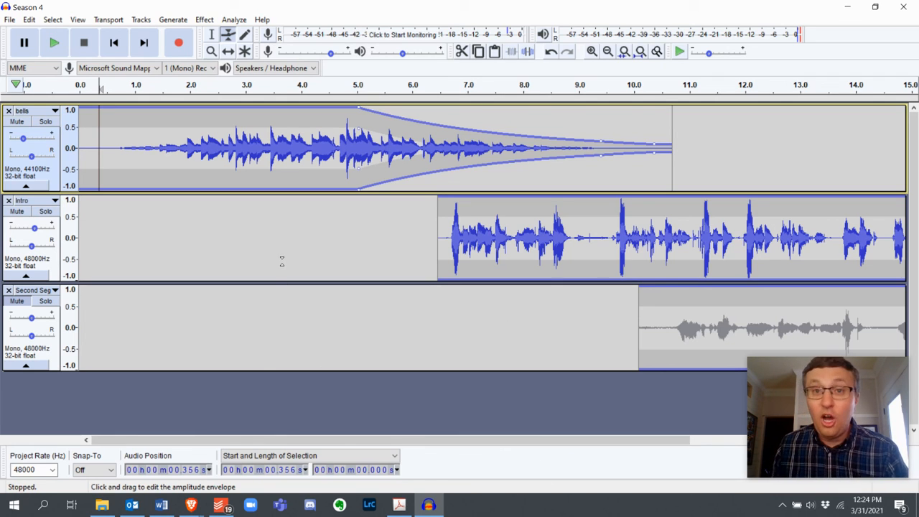
Set up an audio export to the Desktop as Season 4.mp3, with Preset bit rate mode and Extreme, 220-260 kbps quality.
{"action": "left_click", "coordinate": [10, 20]}
{"action": "mouse_move", "coordinate": [32, 121]}
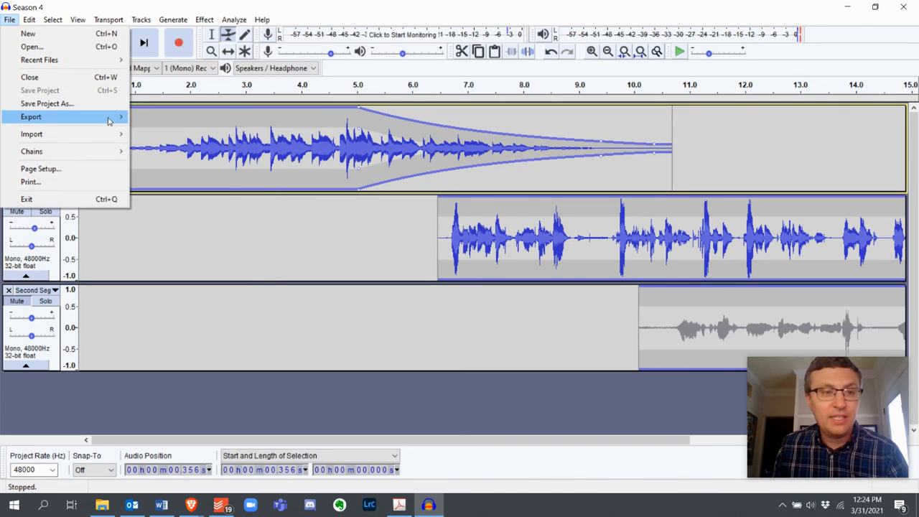
{"action": "left_click", "coordinate": [159, 123]}
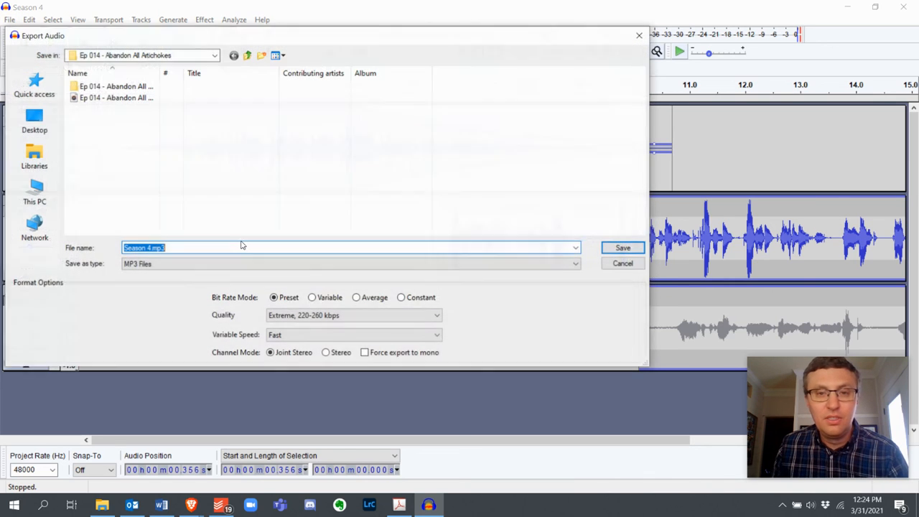
{"action": "left_click", "coordinate": [51, 120]}
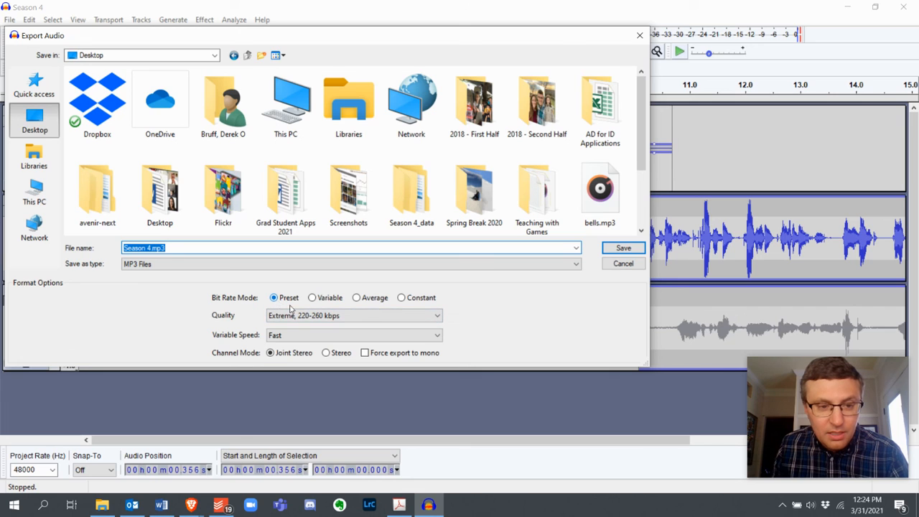
{"action": "left_click", "coordinate": [327, 316]}
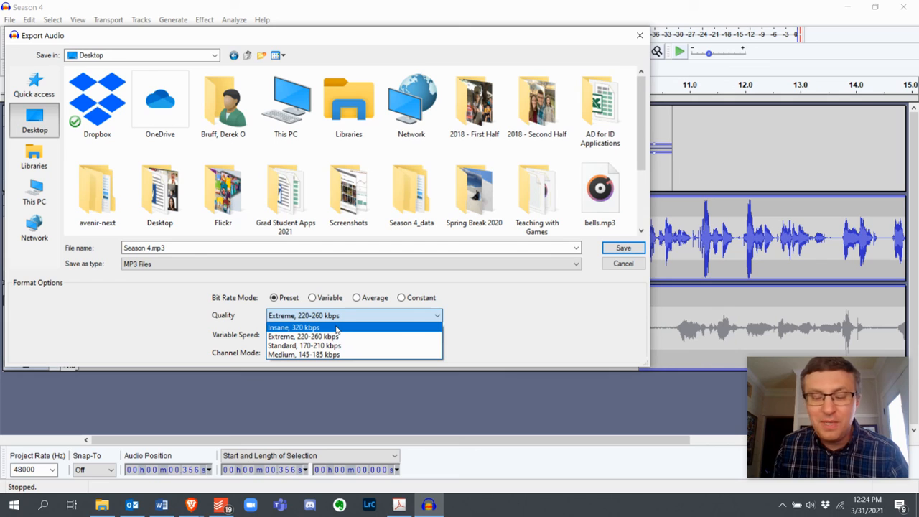
{"action": "left_click", "coordinate": [336, 336]}
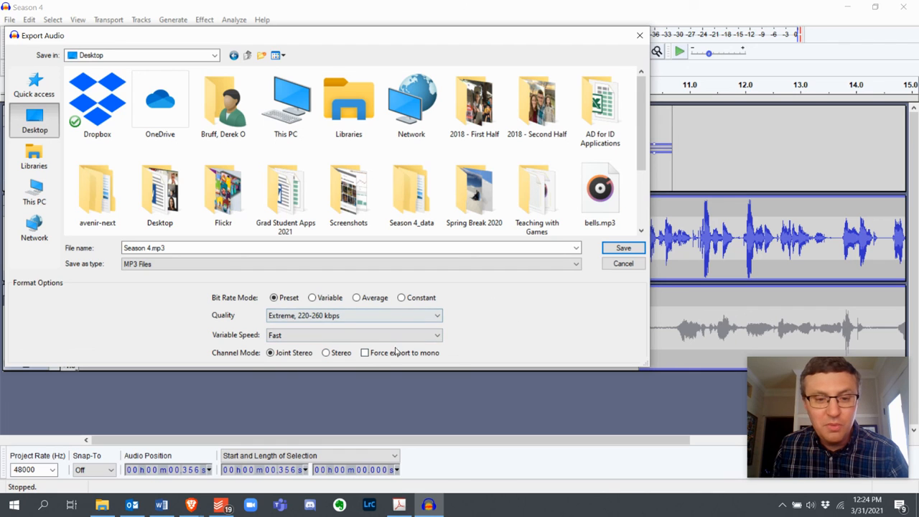
Export Season 4.mp3 to the Desktop, accepting the mono mixdown and replacing the Year value in the metadata tags.
{"action": "left_click", "coordinate": [619, 250]}
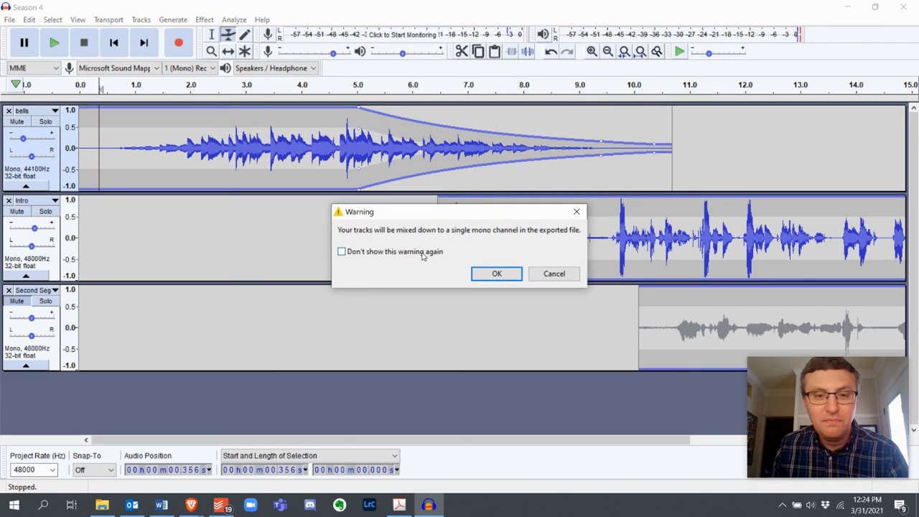
{"action": "left_click", "coordinate": [494, 275]}
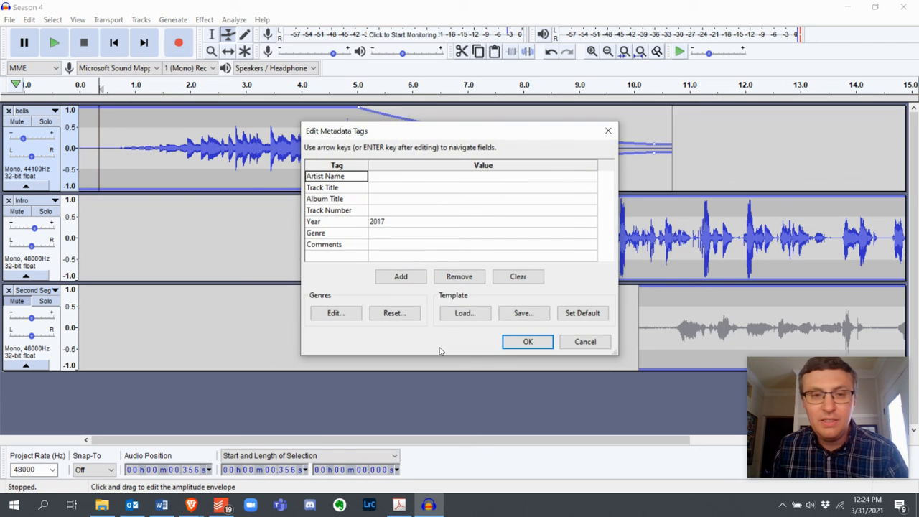
{"action": "left_click", "coordinate": [410, 213]}
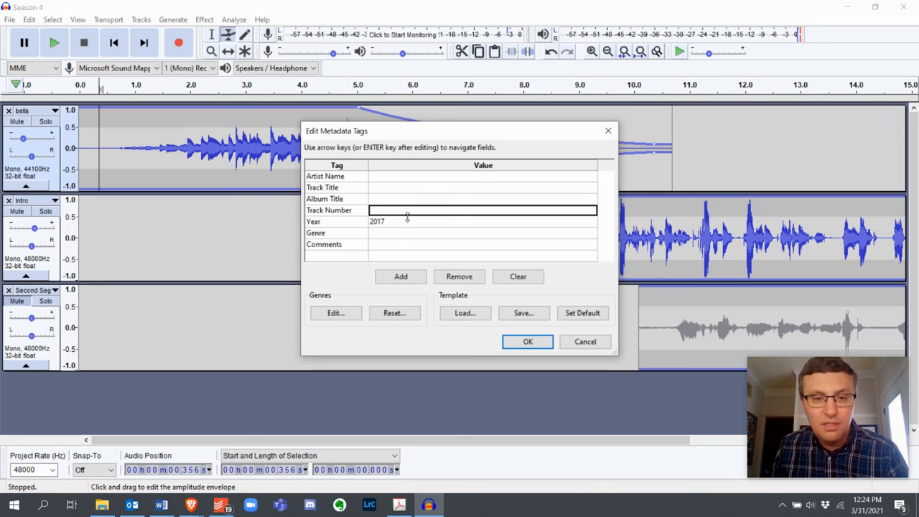
{"action": "left_click", "coordinate": [382, 220]}
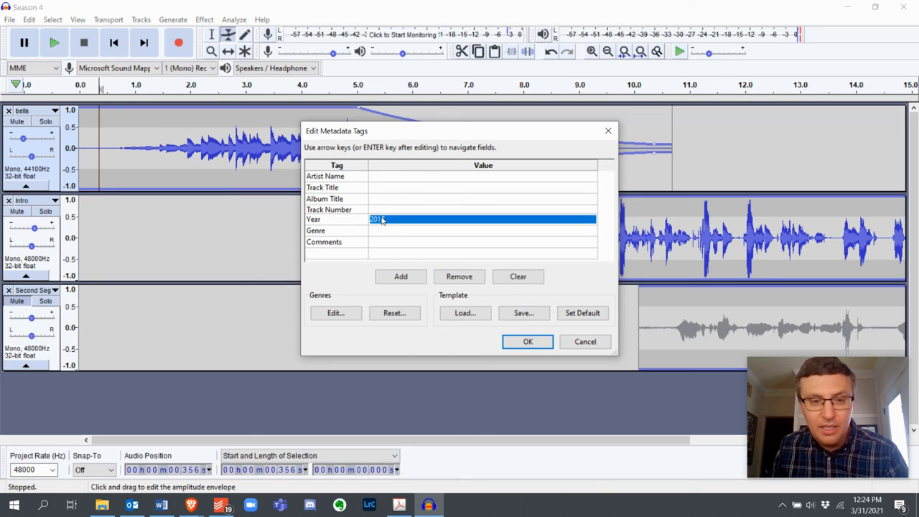
{"action": "type", "text": "20"}
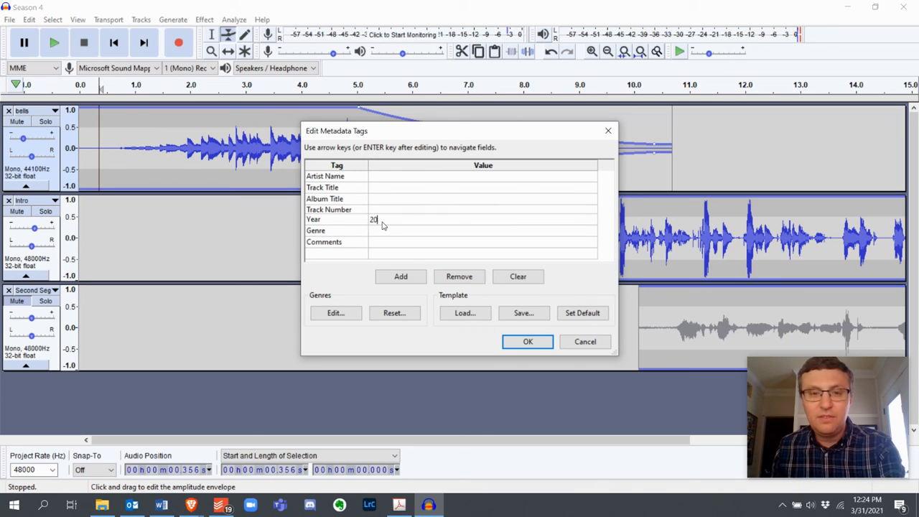
{"action": "left_click", "coordinate": [529, 342]}
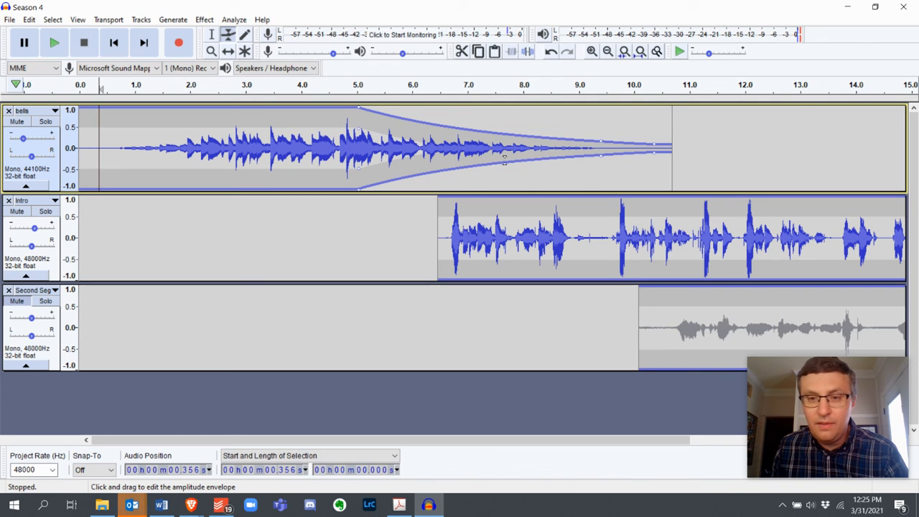
Play the exported Season 4.mp3 from the desktop to check the mix, and close the music player.
{"action": "left_click", "coordinate": [849, 7]}
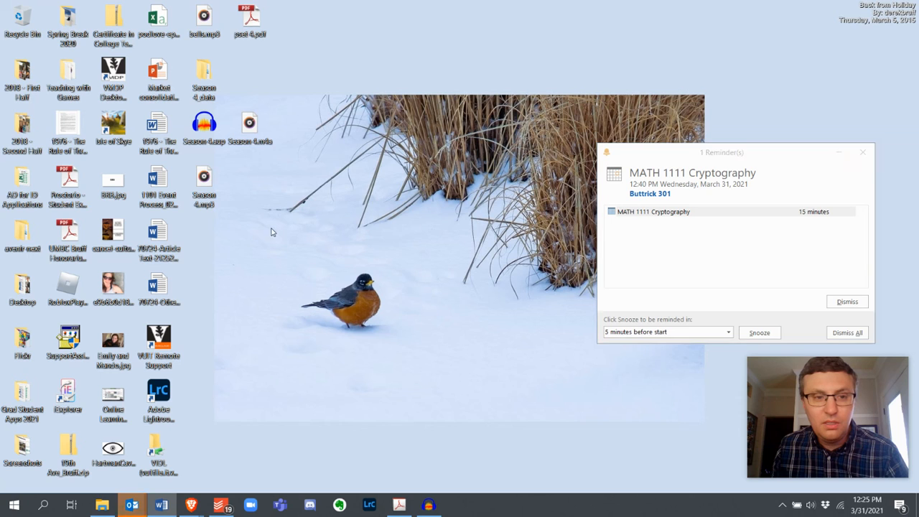
{"action": "double_click", "coordinate": [204, 181]}
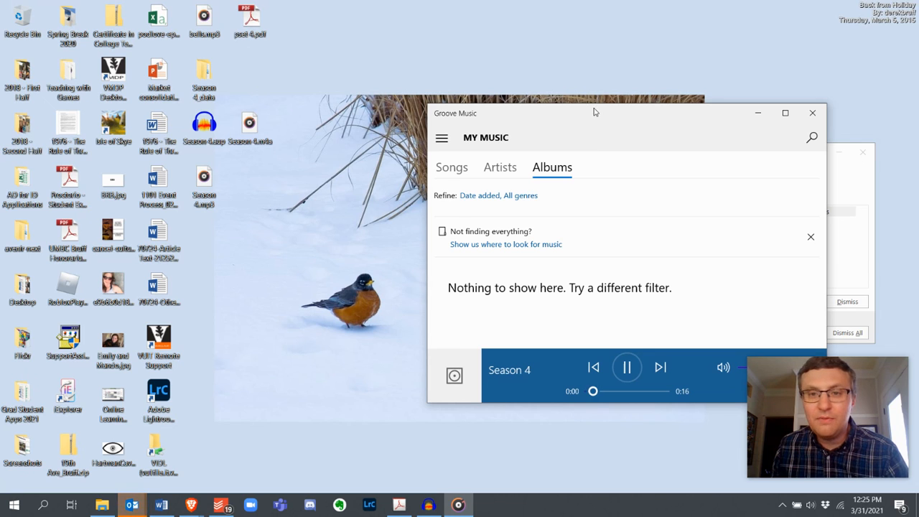
{"action": "left_click_drag", "start_coordinate": [599, 106], "coordinate": [600, 4]}
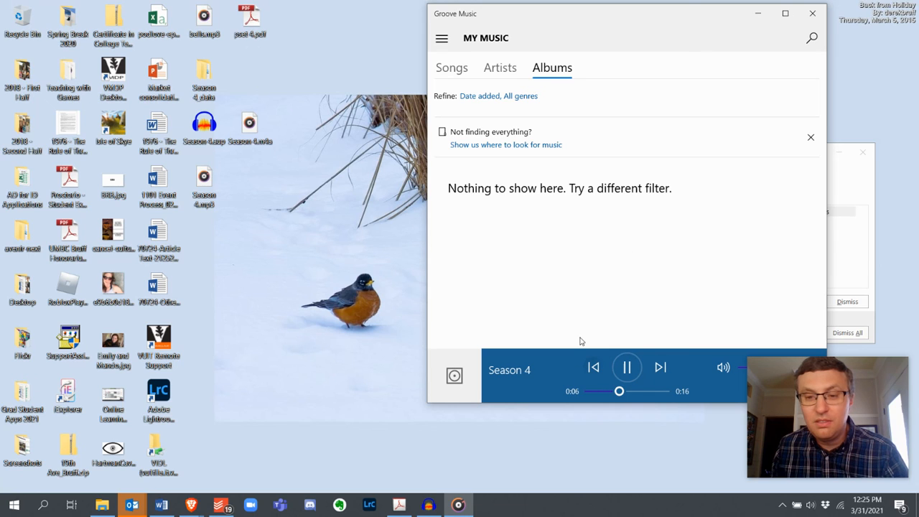
{"action": "left_click", "coordinate": [622, 369]}
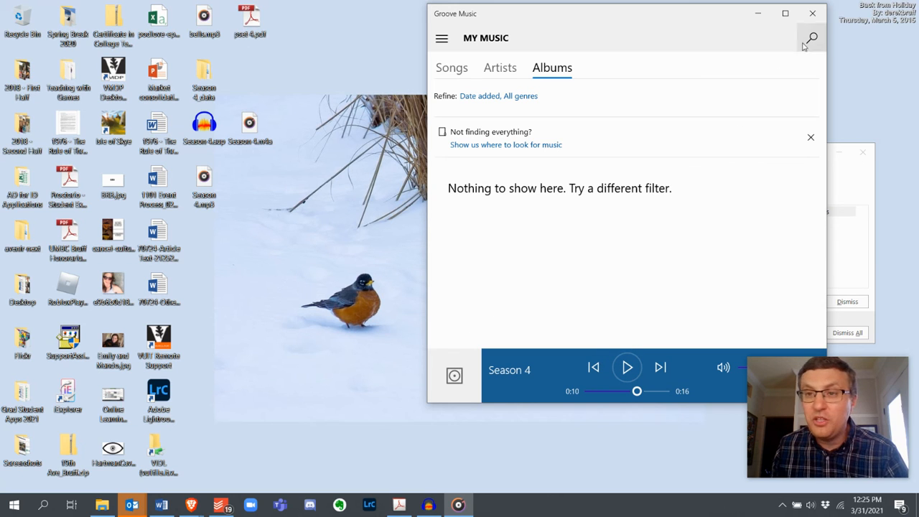
{"action": "left_click", "coordinate": [816, 13]}
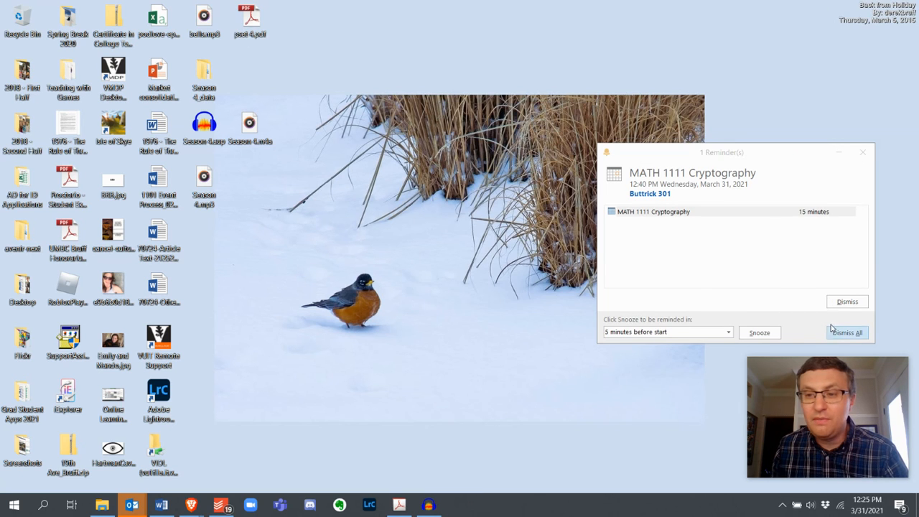
Dismiss the calendar reminder and return to the Season 4 project in Audacity.
{"action": "left_click", "coordinate": [838, 306]}
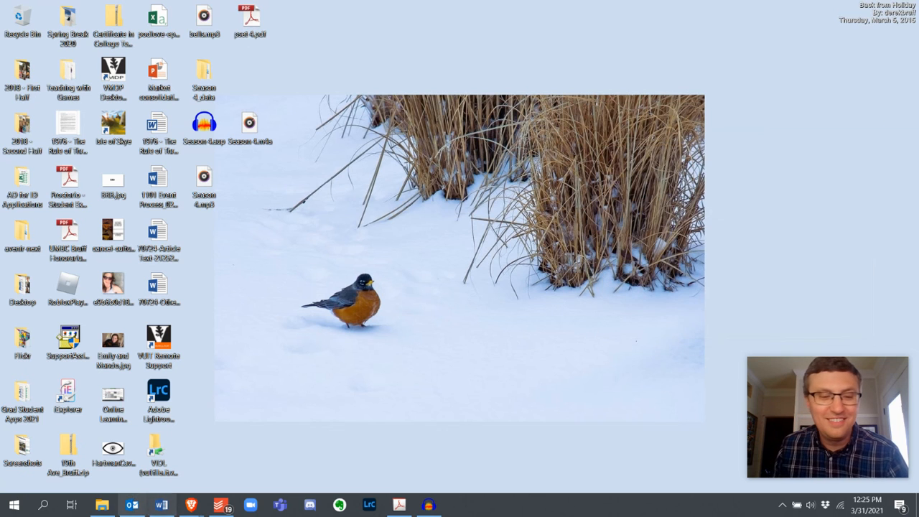
{"action": "left_click", "coordinate": [428, 505]}
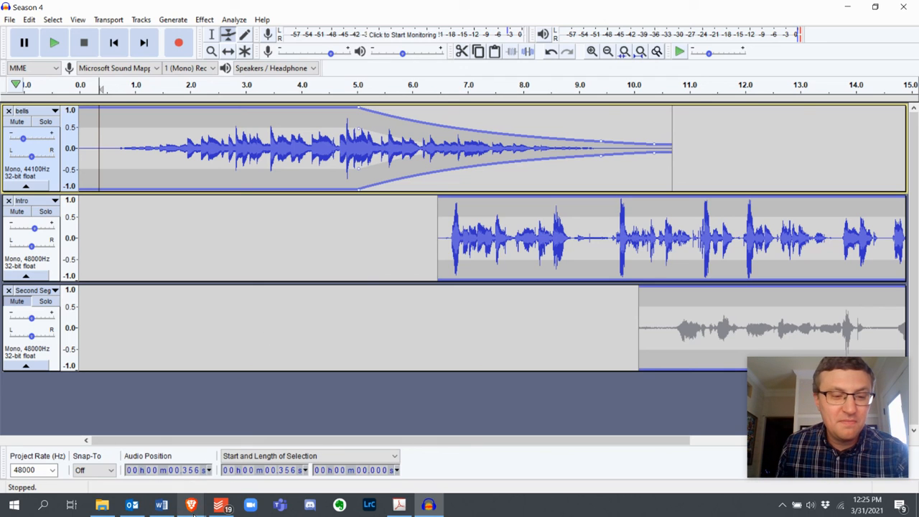
{"action": "left_click", "coordinate": [191, 504]}
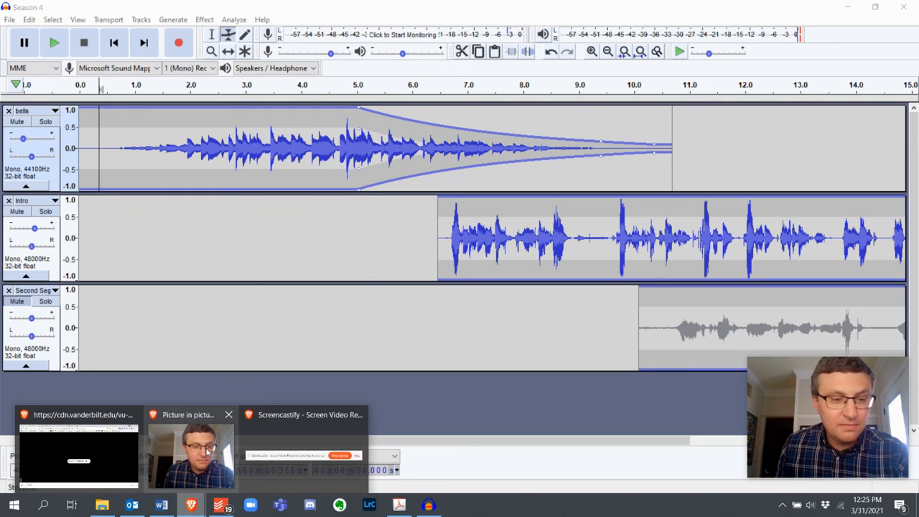
{"action": "left_click", "coordinate": [91, 437]}
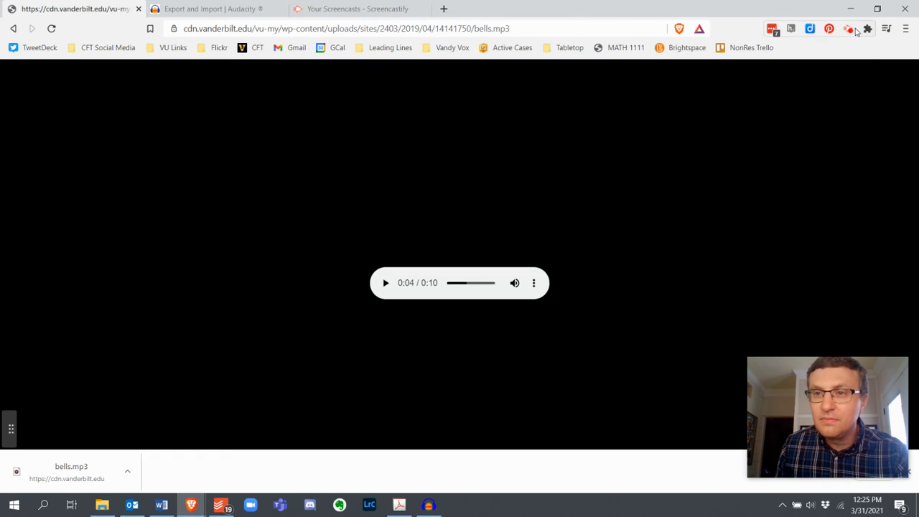
{"action": "left_click", "coordinate": [848, 29]}
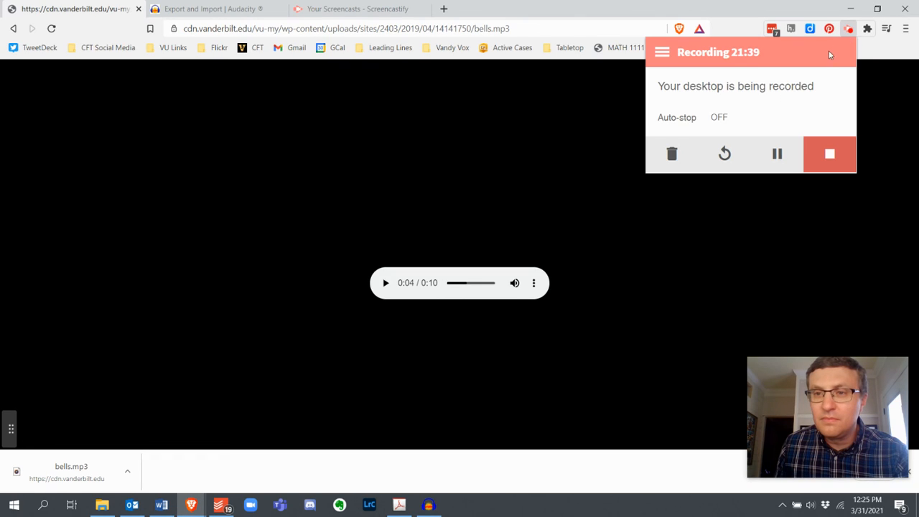